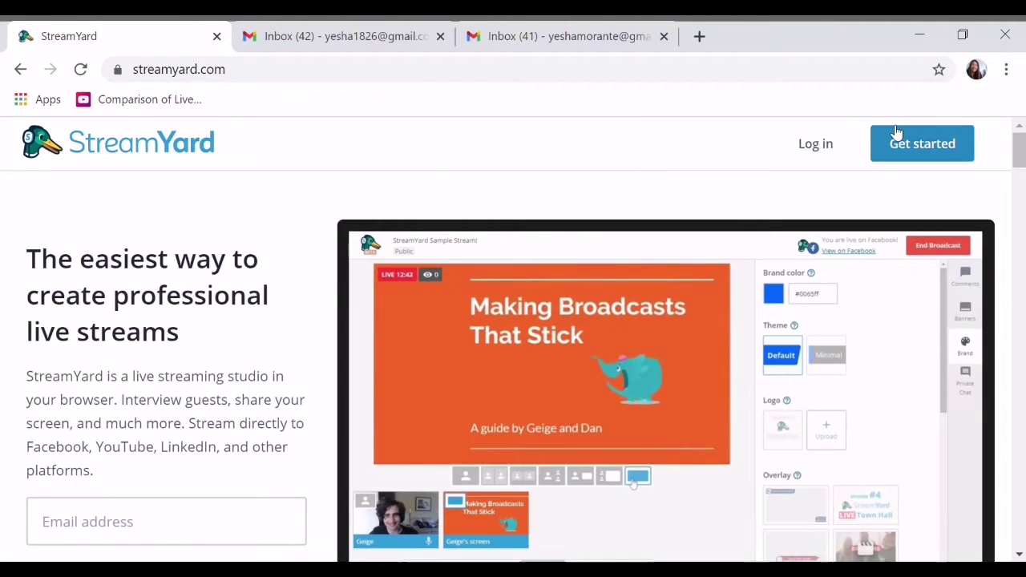
Request a StreamYard login code for the already-registered e-mail through the logging-in page.
click(904, 154)
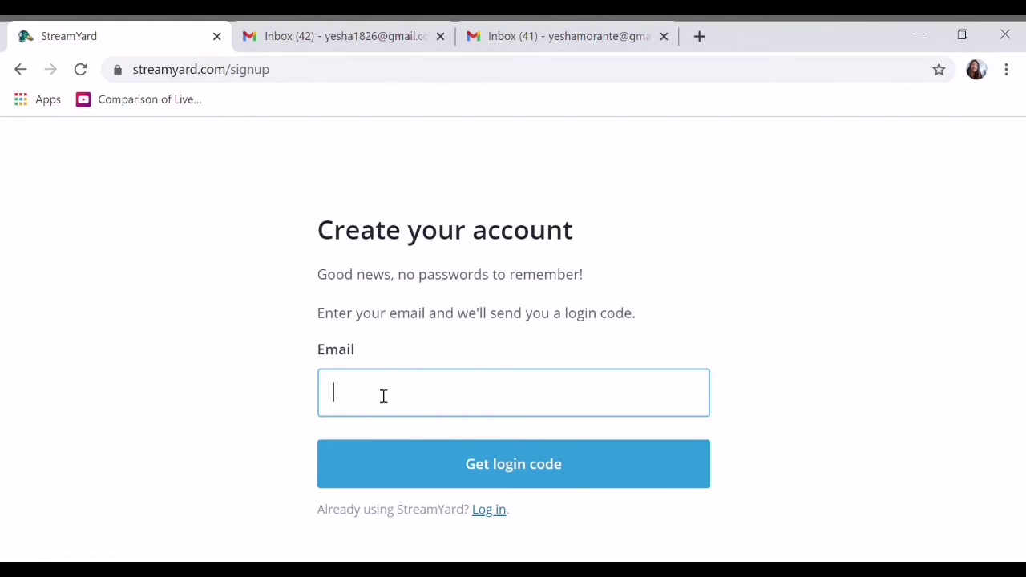
text(y)
click(391, 439)
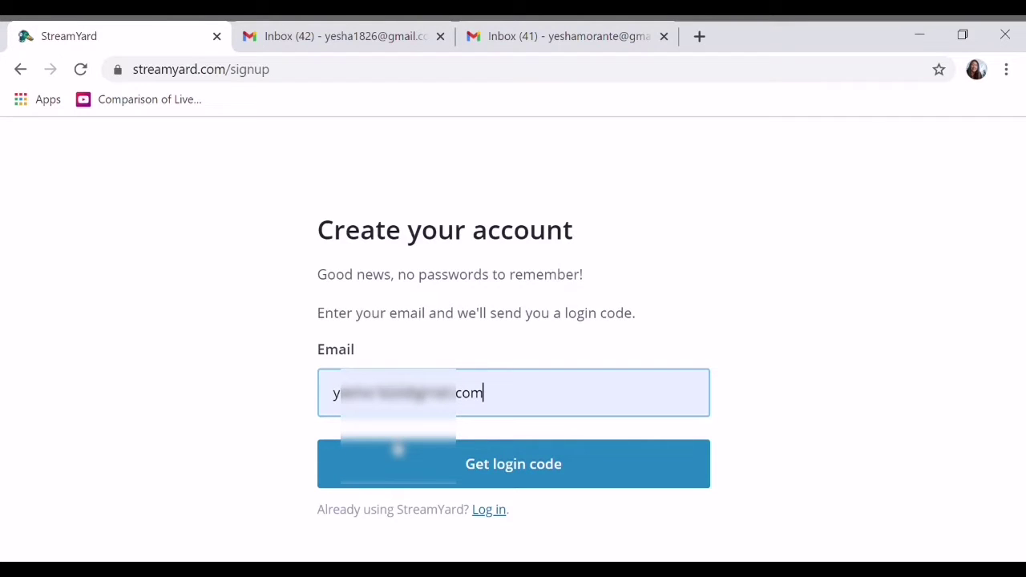
click(411, 467)
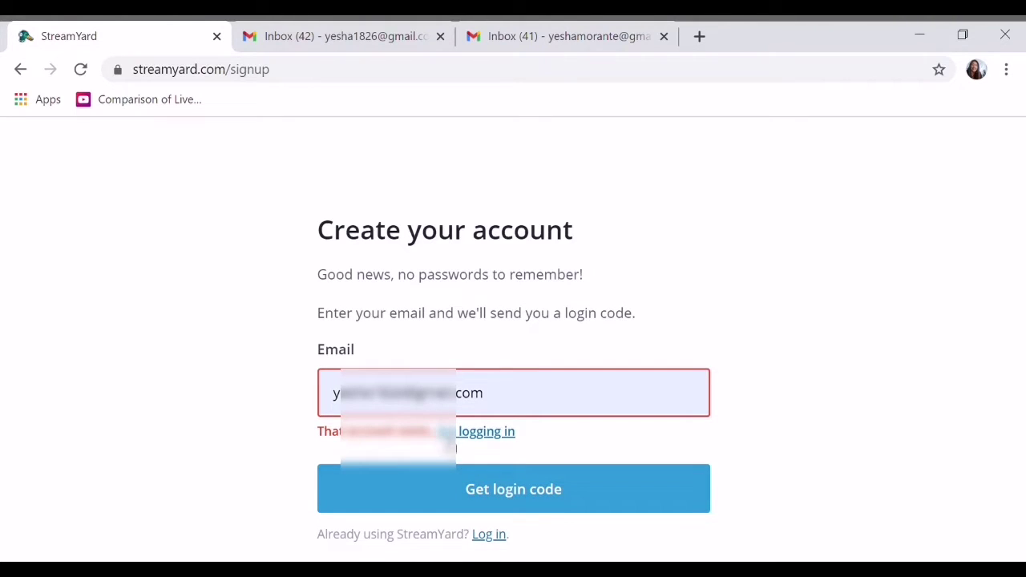
click(480, 434)
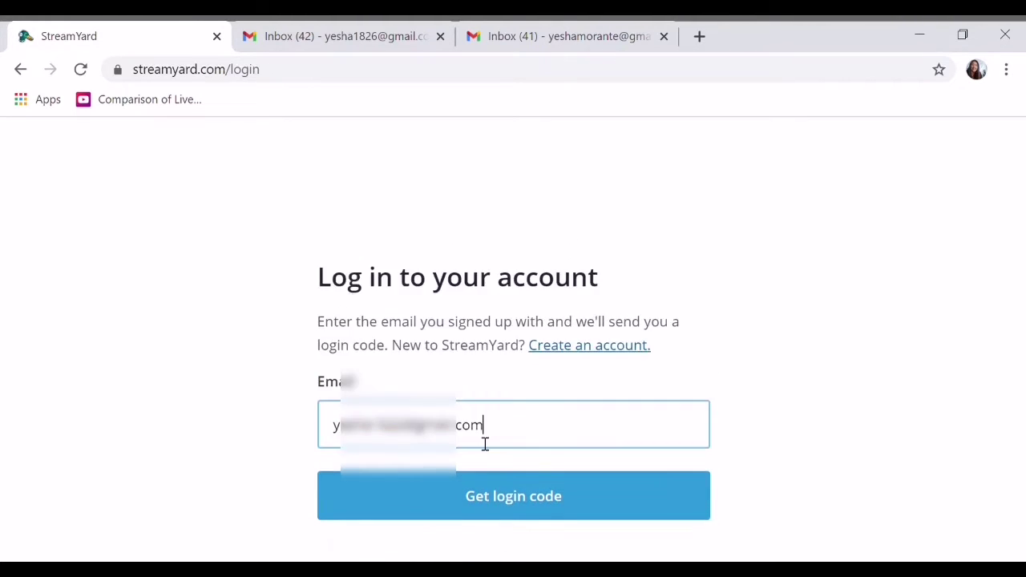
click(532, 493)
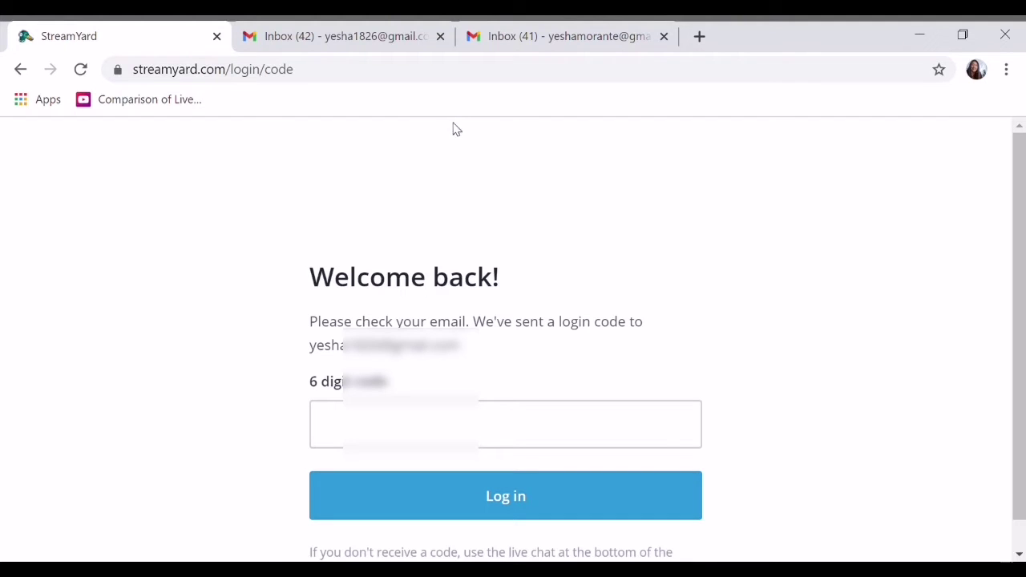
Copy the code from Gmail's 'StreamYard Login Code' email and return to StreamYard's code field.
click(319, 36)
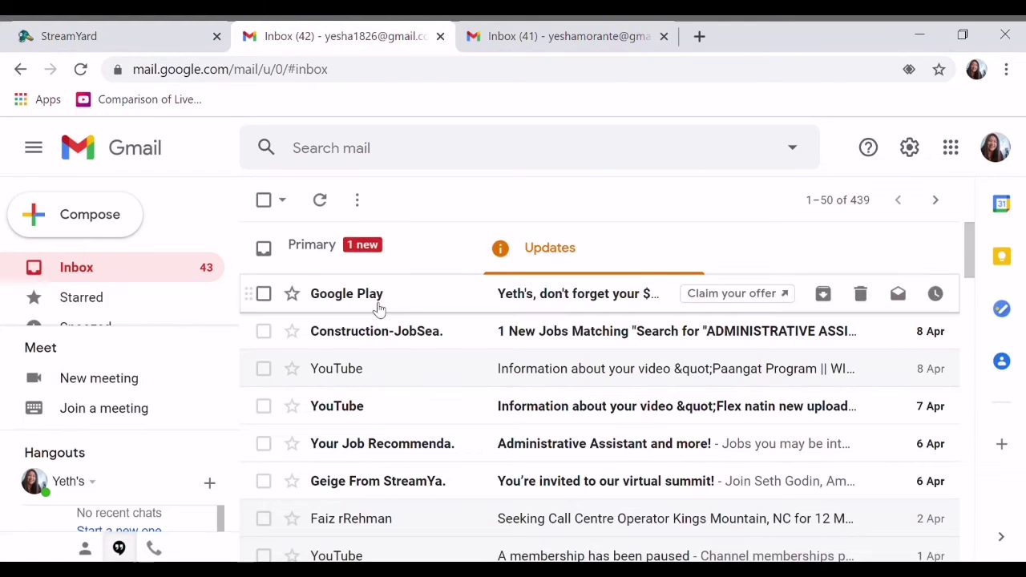
click(313, 243)
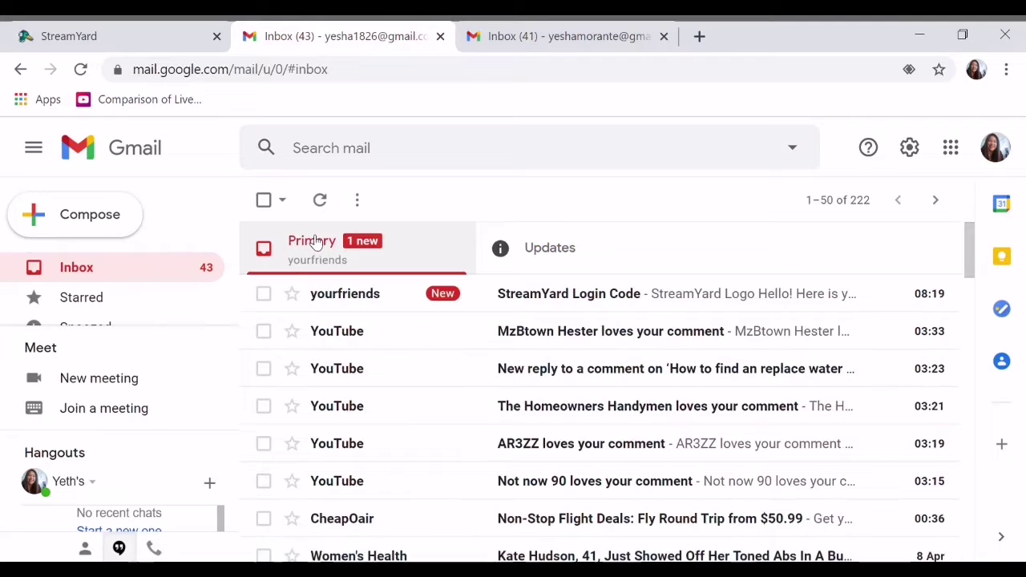
click(527, 293)
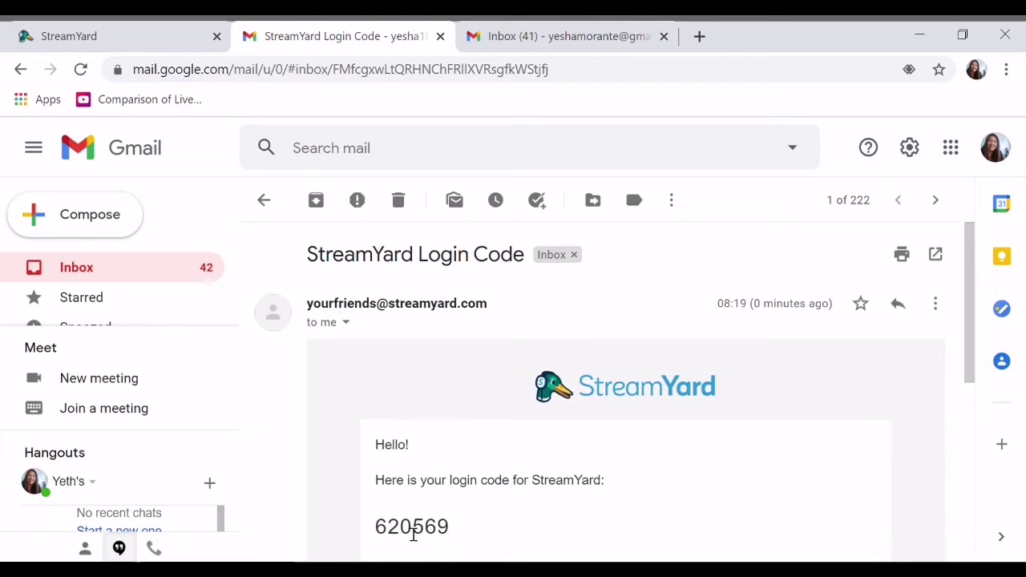
drag(966, 343, 968, 379)
drag(372, 464, 485, 462)
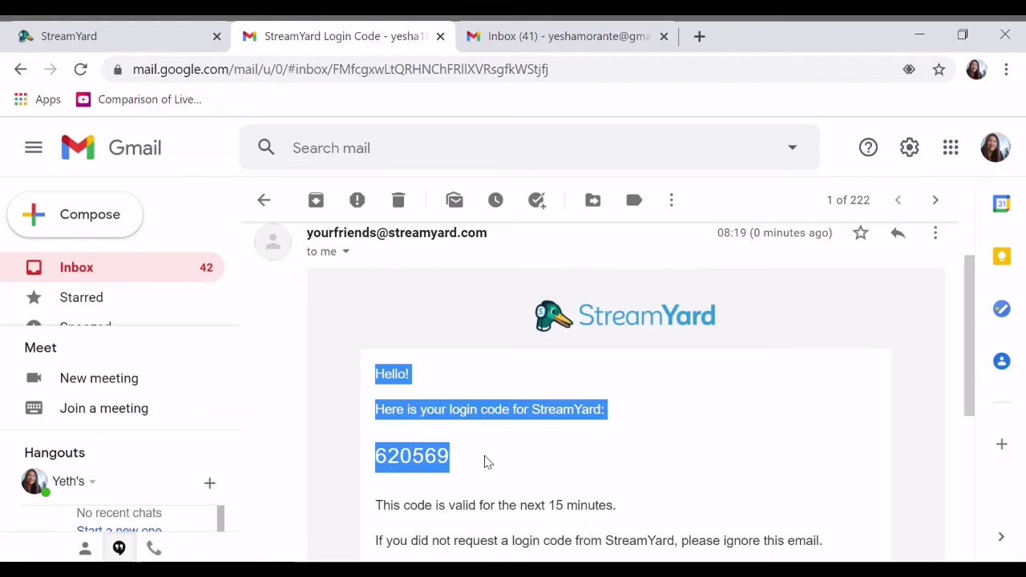
click(371, 474)
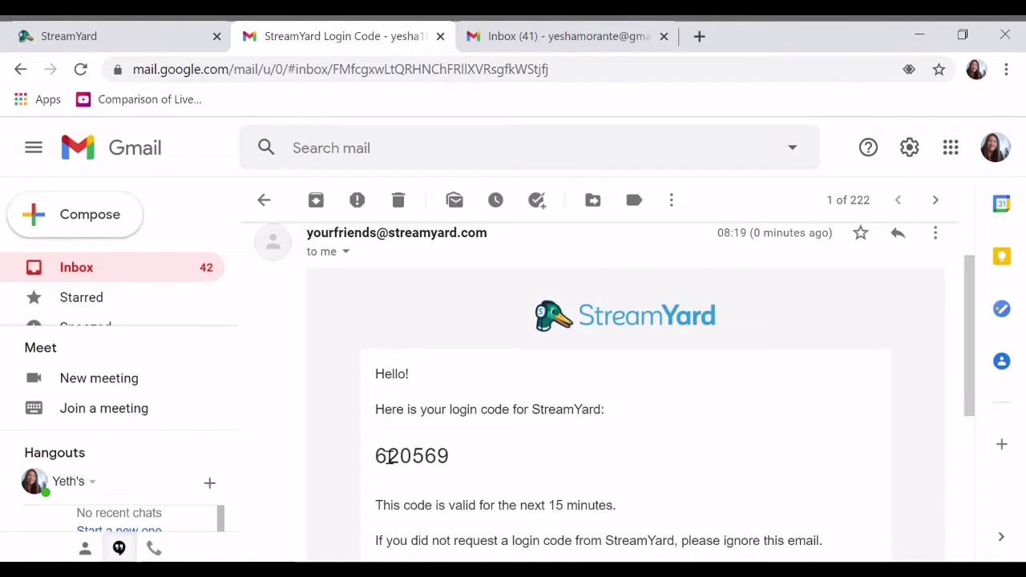
drag(377, 463, 458, 470)
key(ctrl+c)
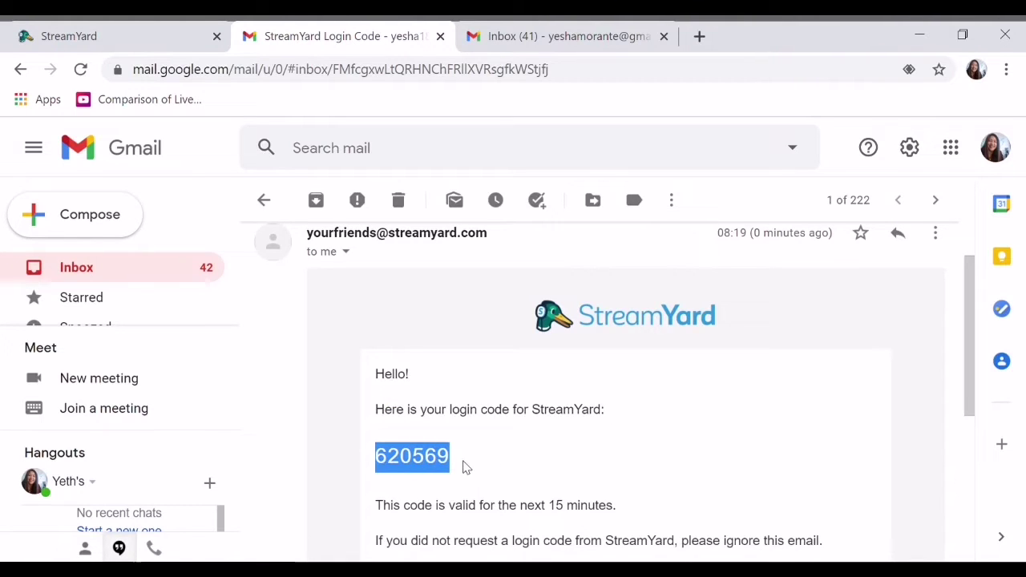
click(147, 40)
click(356, 438)
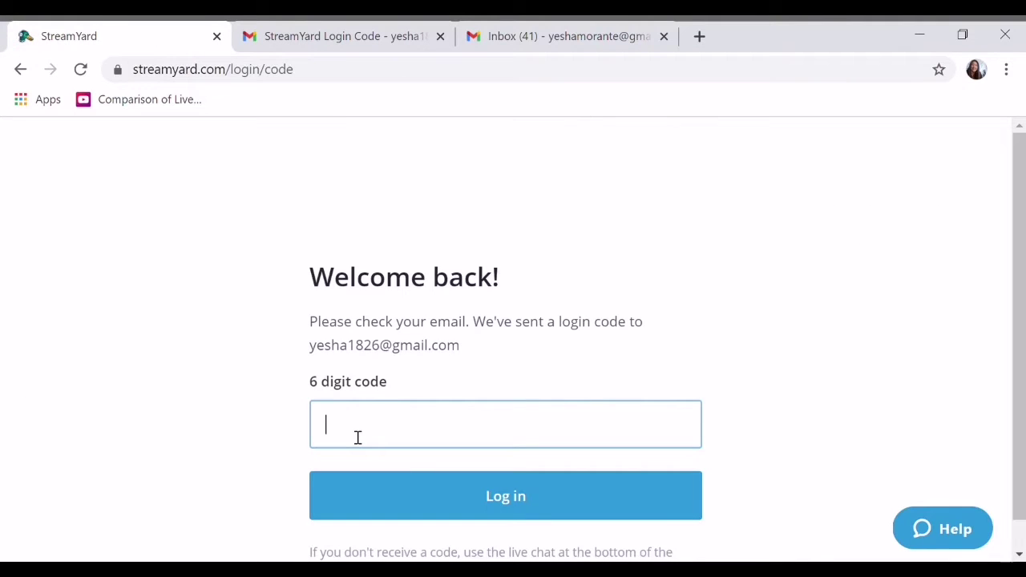
Log in with the pasted code and add a YouTube Channel as a new destination.
key(ctrl+v)
click(465, 480)
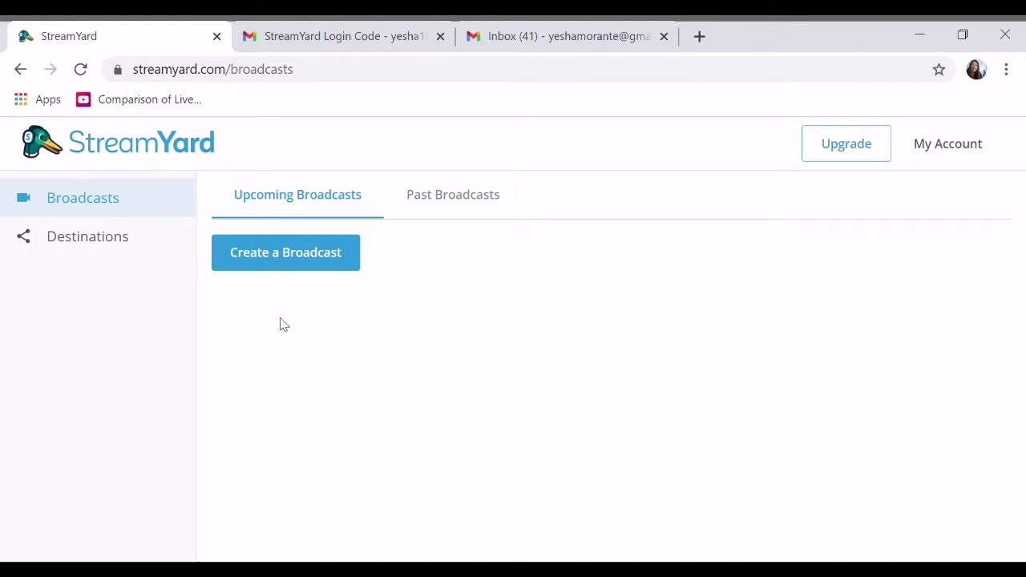
click(81, 242)
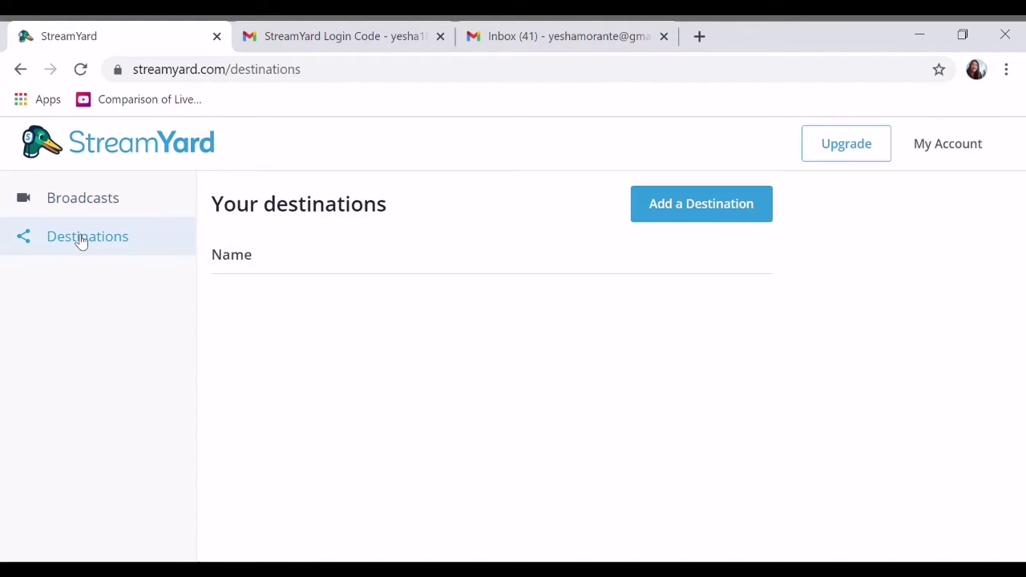
click(694, 207)
click(654, 333)
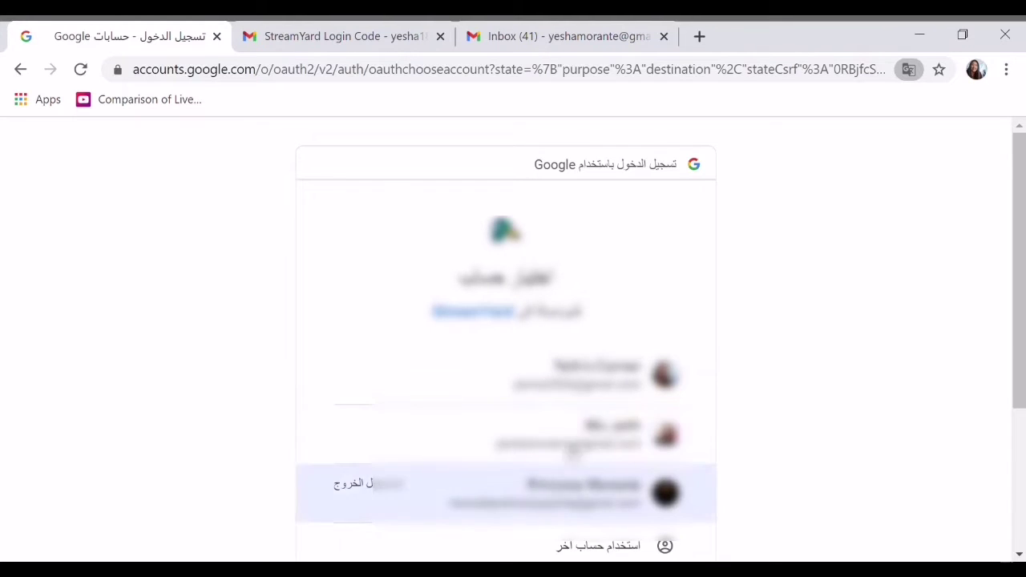
Choose the Google account and allow StreamYard access to the YouTube channel.
click(573, 375)
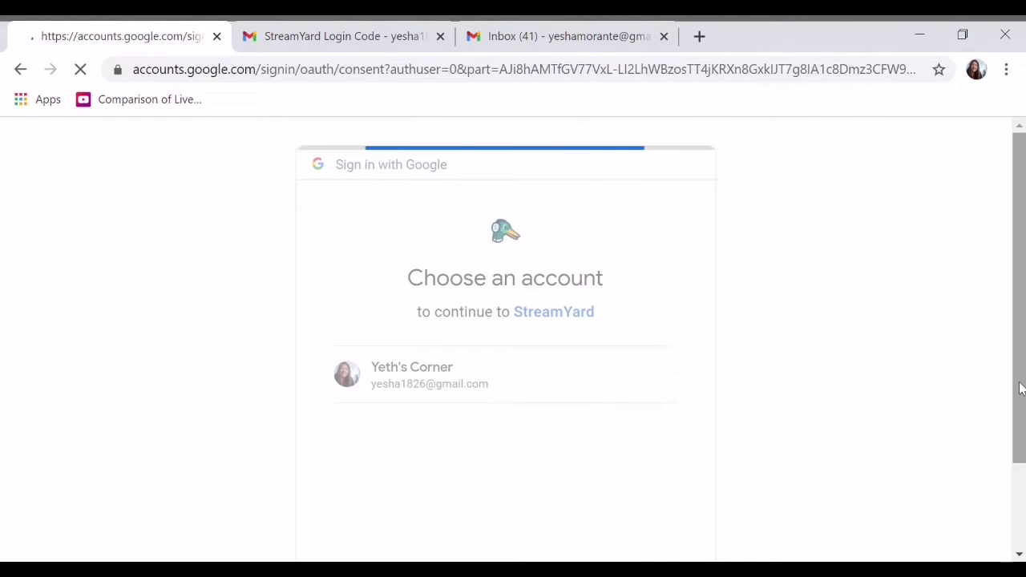
drag(1021, 375, 1010, 483)
click(655, 487)
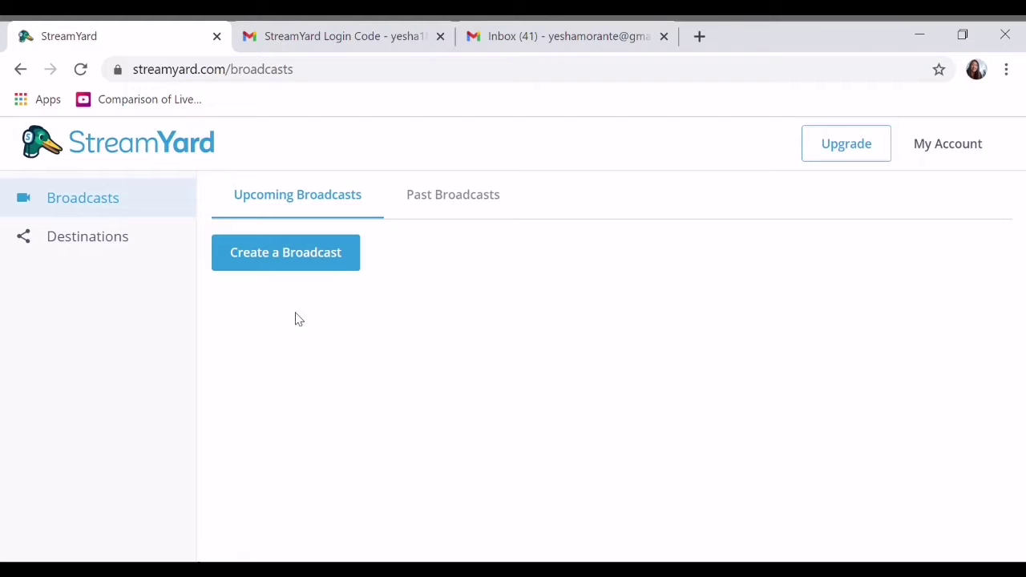
Create a YouTube broadcast titled 'Paangat Program #11' with a '#meetnewleg' hashtag description.
click(289, 253)
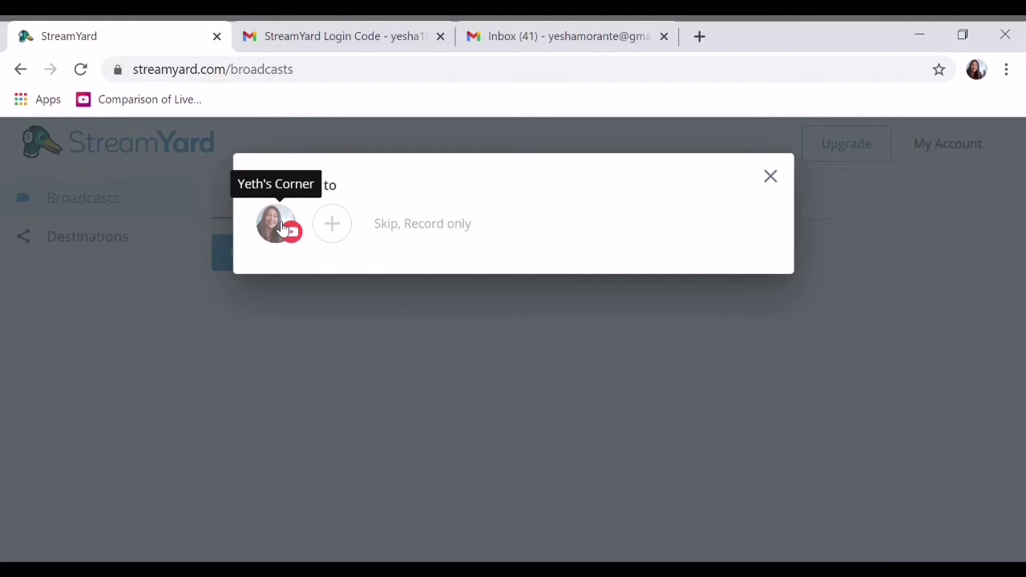
click(277, 225)
click(303, 322)
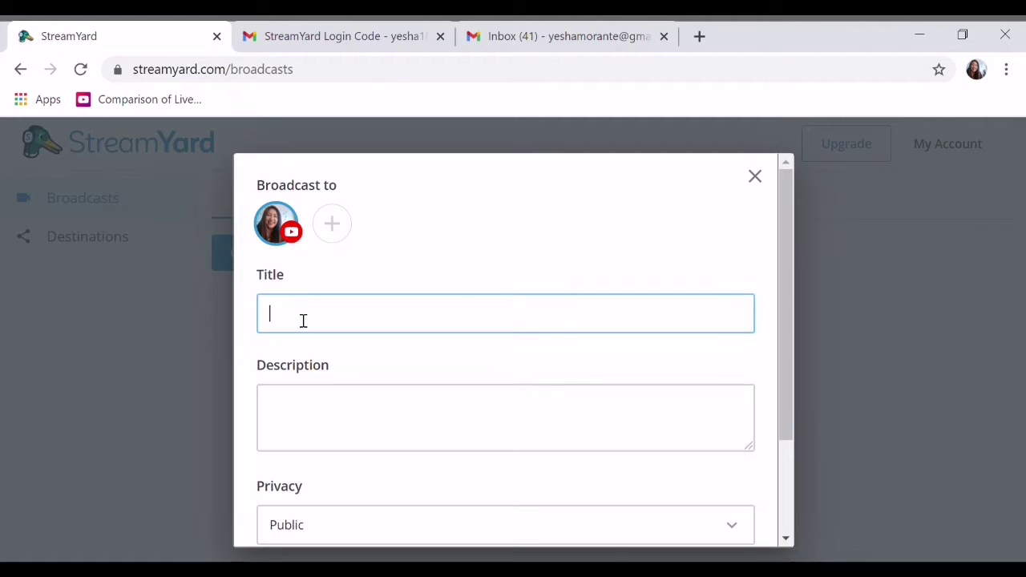
text(Paangat Program #11)
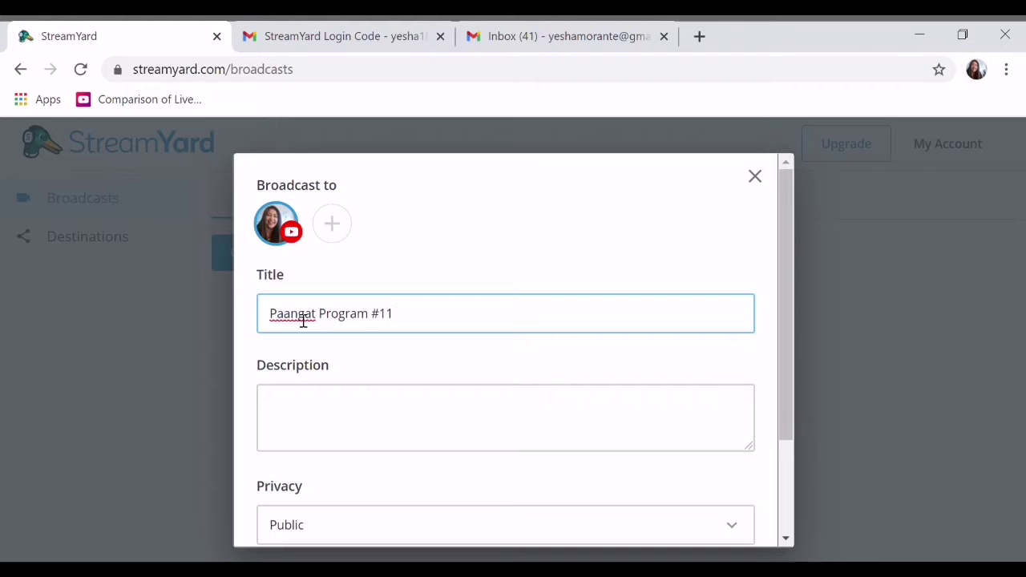
click(290, 433)
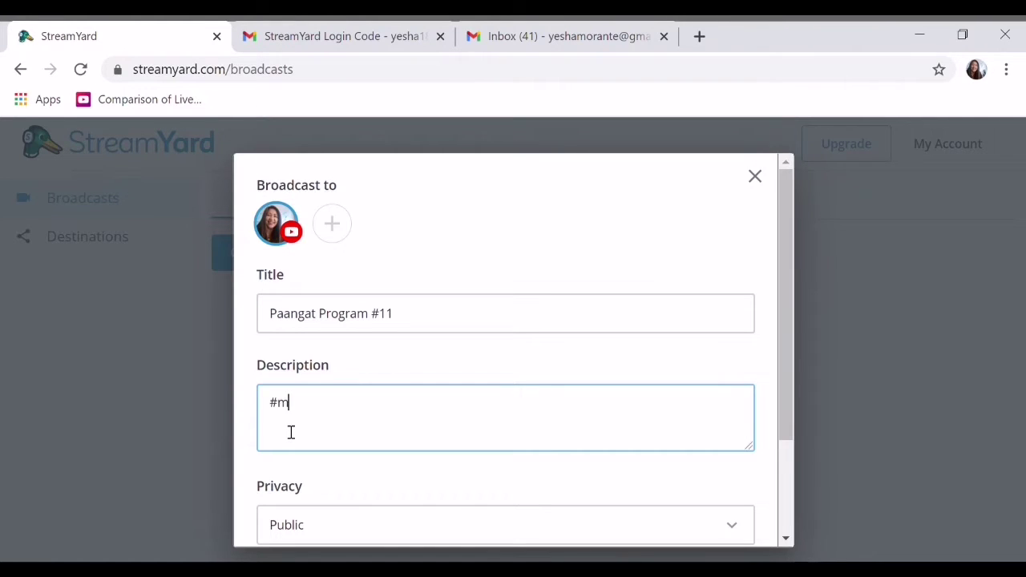
text(#meetnewlegitfriends)
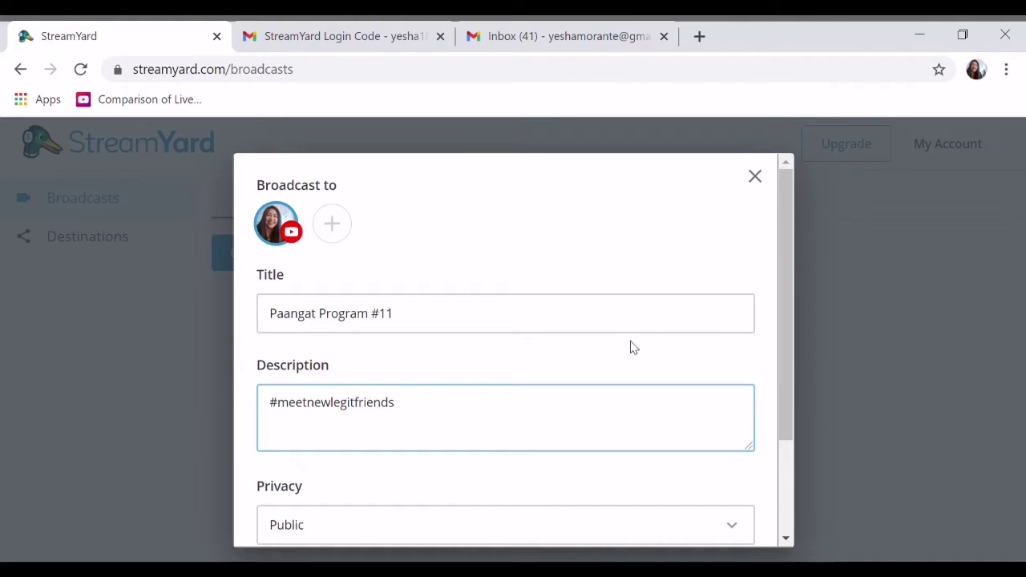
Make the broadcast Unlisted, schedule it for later, and pick a thumbnail image file.
drag(787, 407, 786, 477)
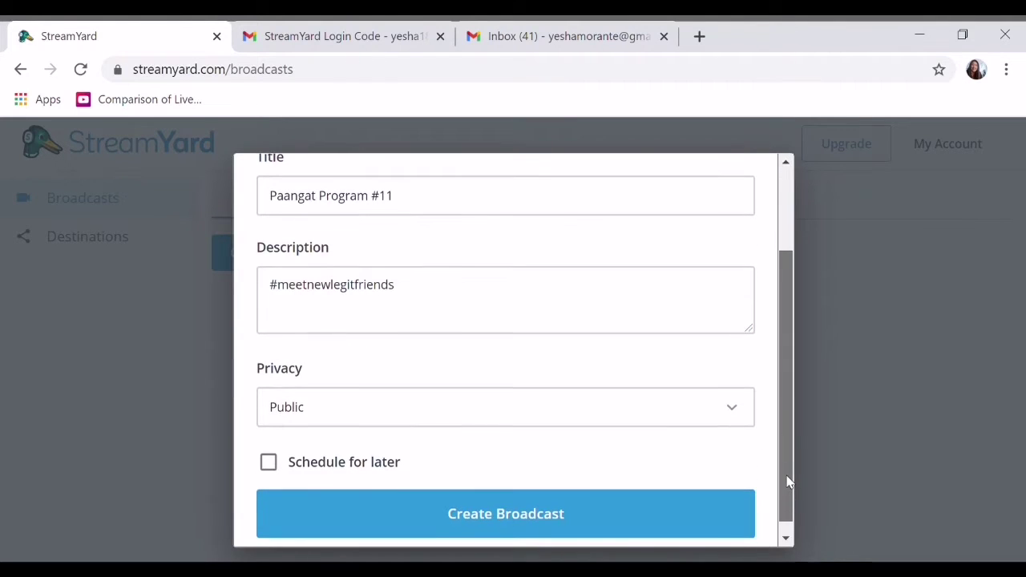
click(736, 413)
click(383, 456)
click(269, 462)
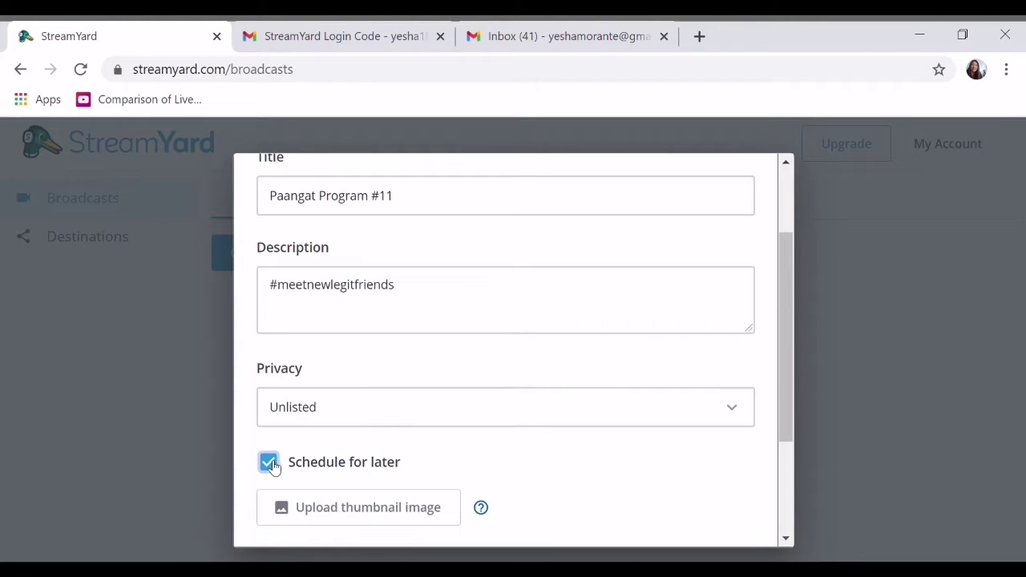
click(356, 513)
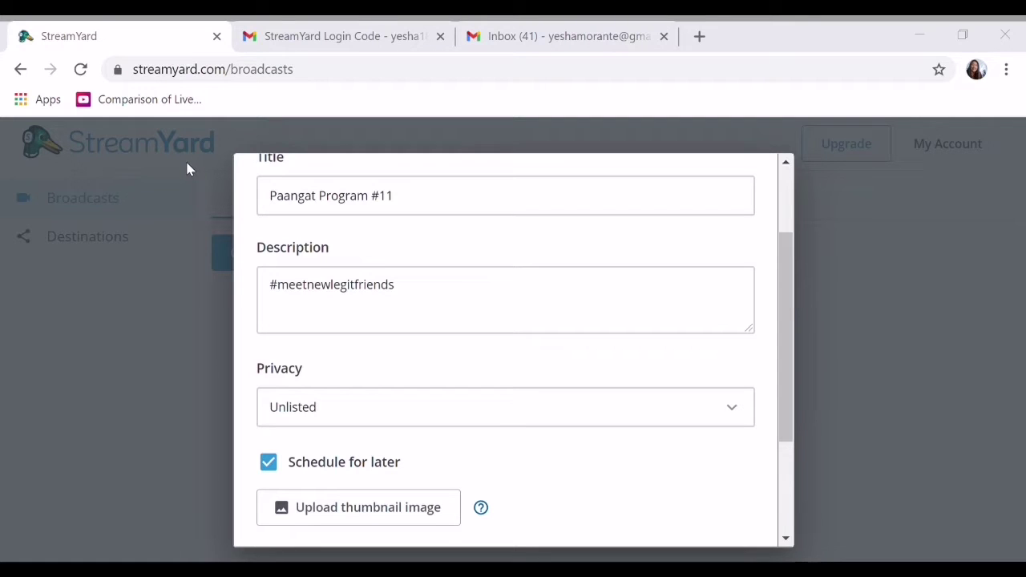
double_click(427, 443)
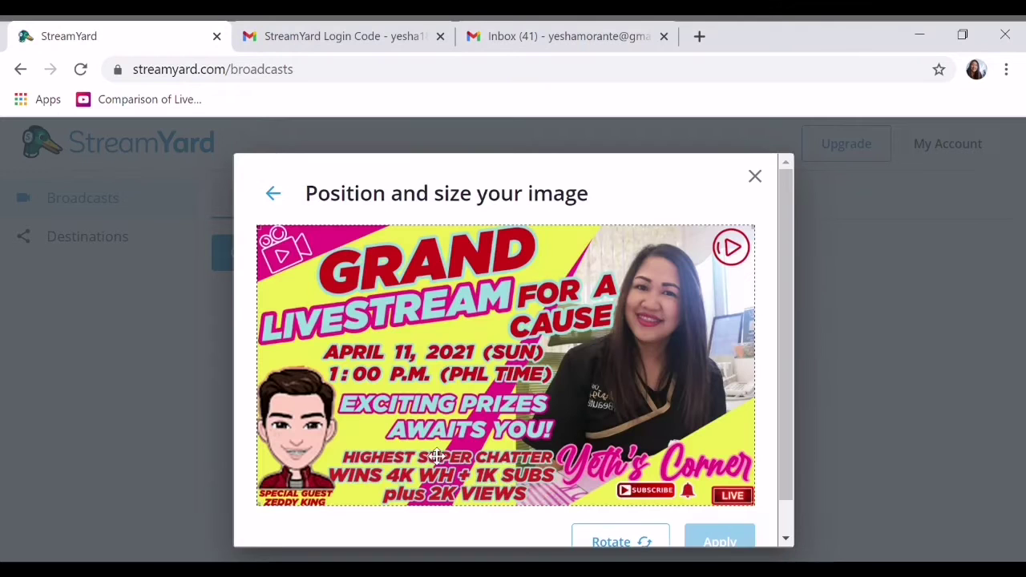
Apply the thumbnail, confirm the 10:20 AM start time, and create the broadcast.
click(723, 542)
drag(792, 358, 793, 479)
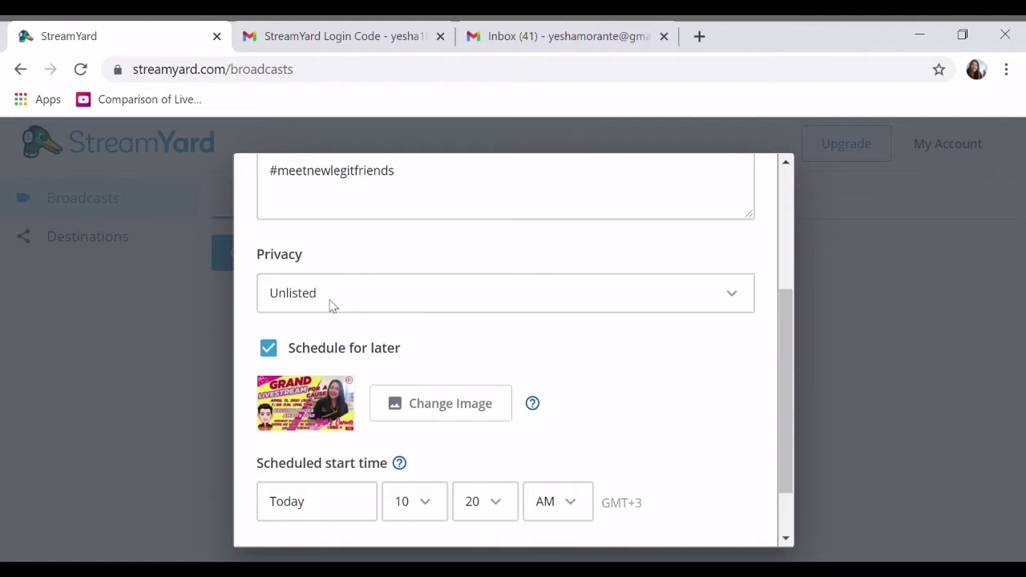
click(424, 511)
scroll(788, 481, down, 2)
click(554, 502)
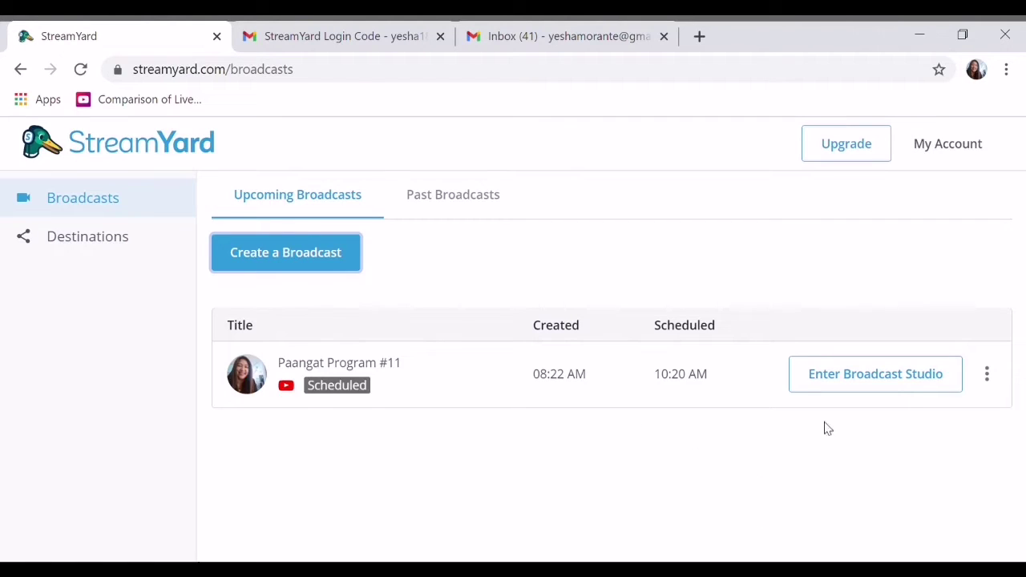
Enter the Paangat Program #11 studio check page, turn the camera off, and open Edit avatar.
click(880, 379)
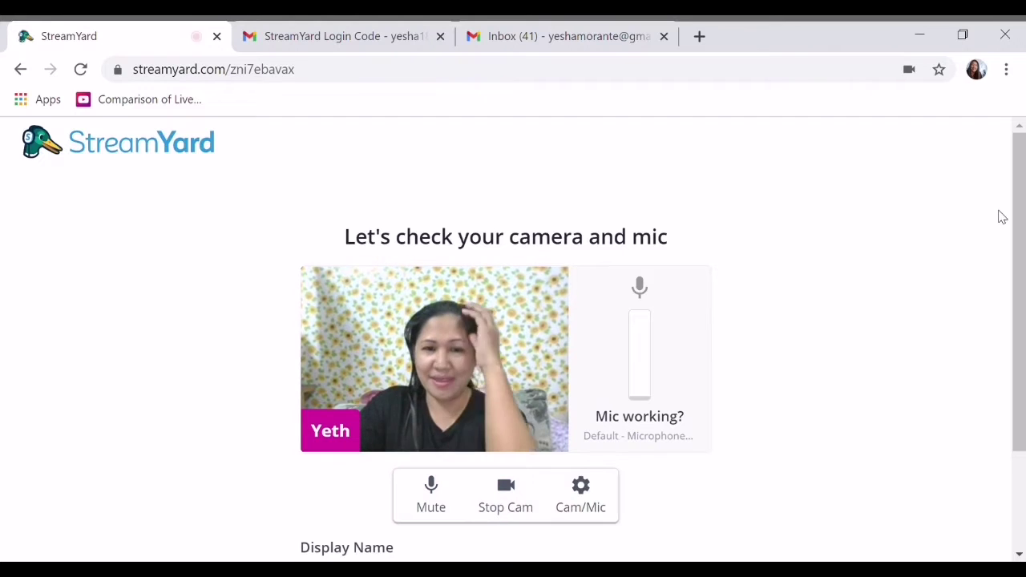
click(514, 509)
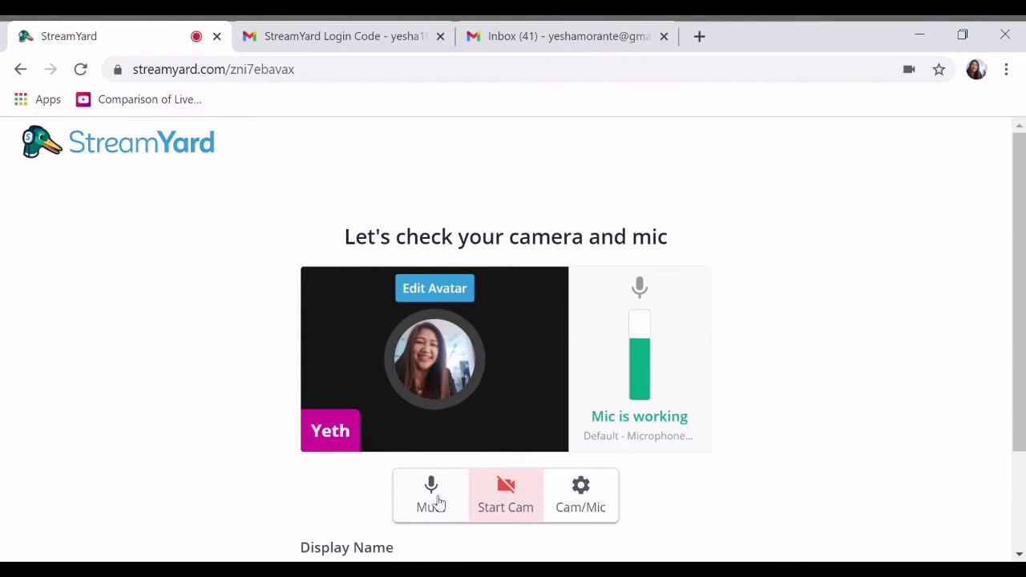
drag(1021, 332, 1024, 434)
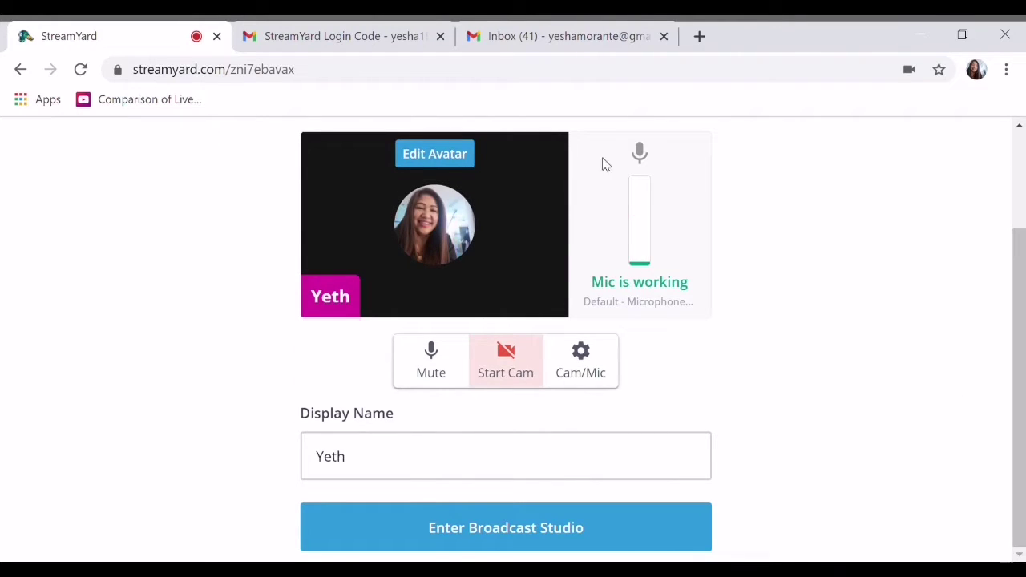
click(443, 159)
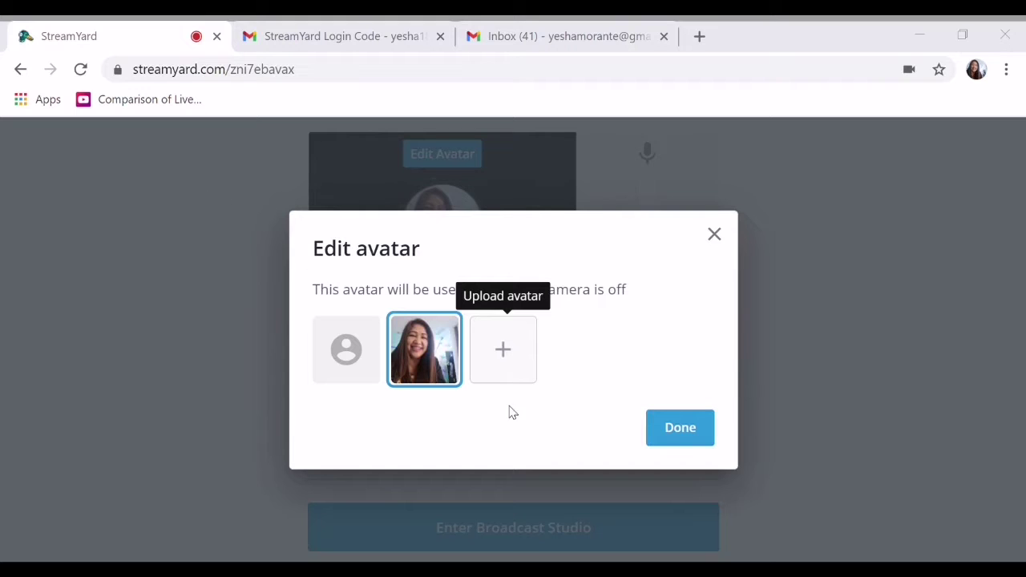
Set the cropped Grand Livestream poster as avatar, mute the mic, and enter the studio.
key(Return)
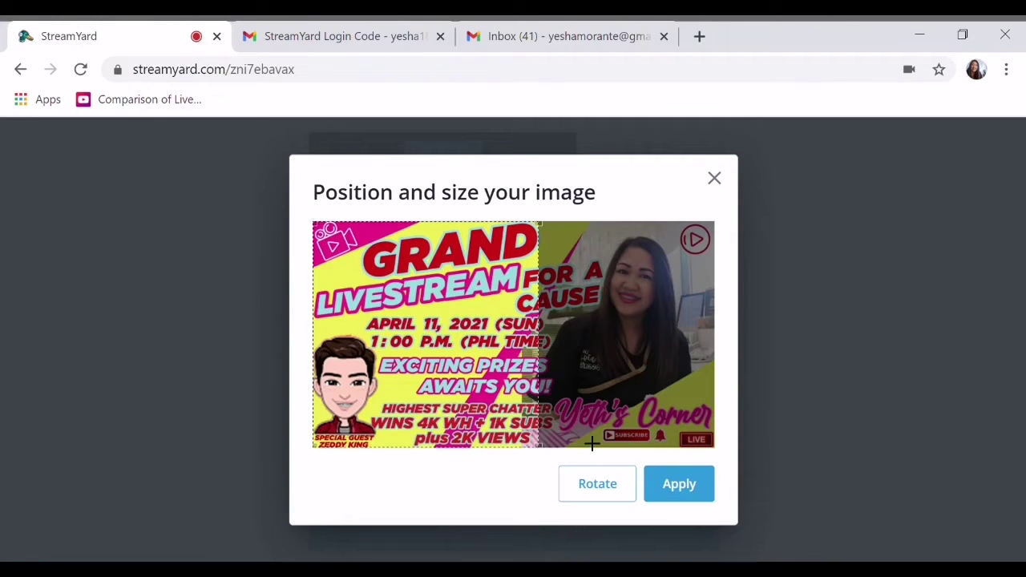
drag(438, 379, 585, 369)
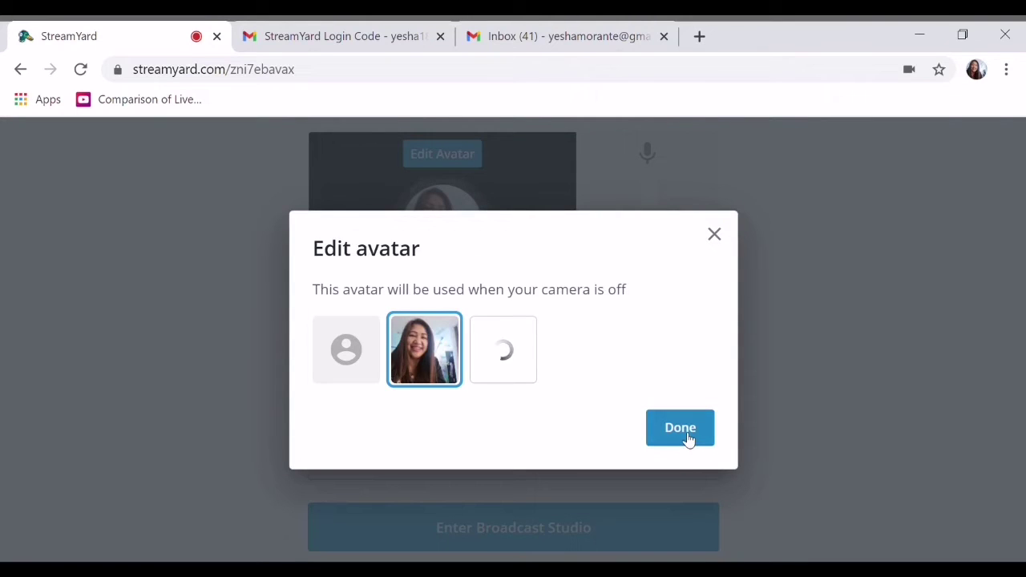
click(687, 439)
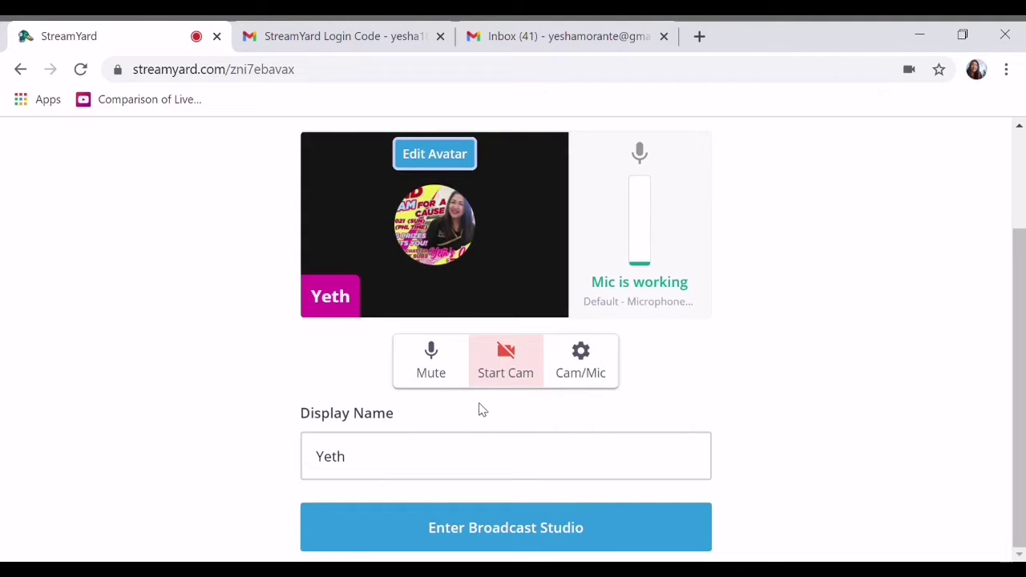
click(454, 373)
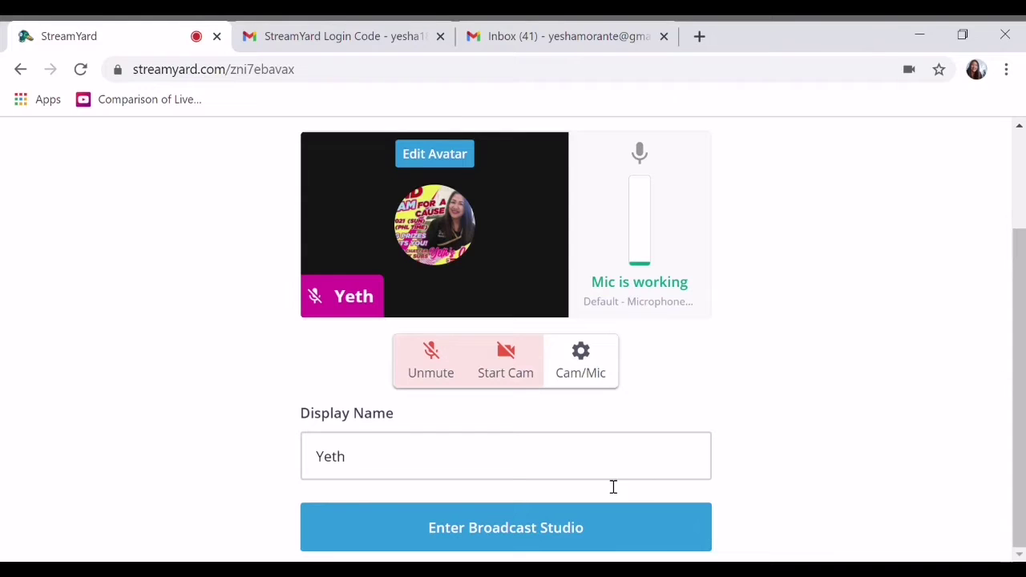
click(551, 528)
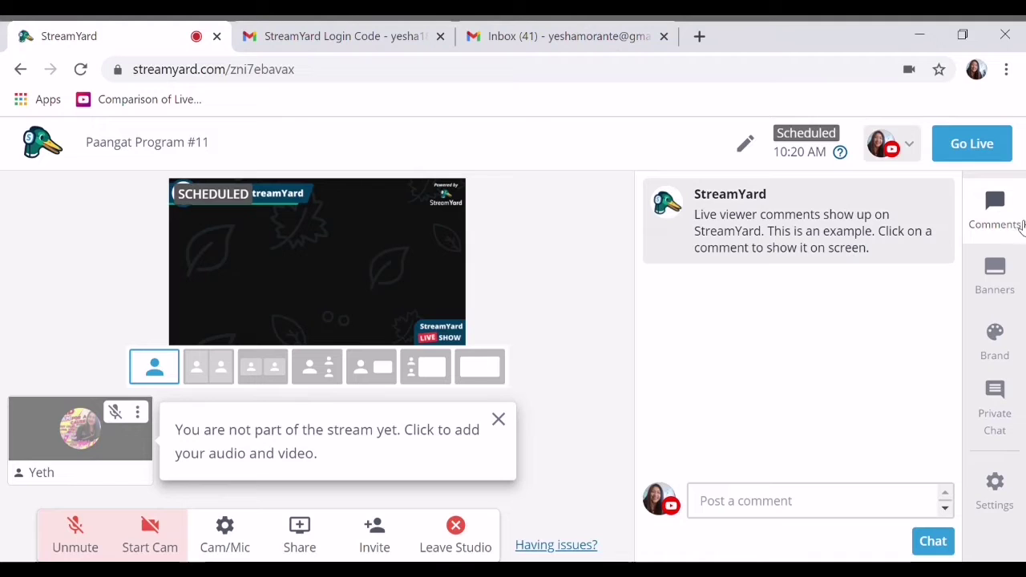
Try adding a custom Brand overlay, dismiss the upgrade prompt, and return to the Banners list.
click(995, 279)
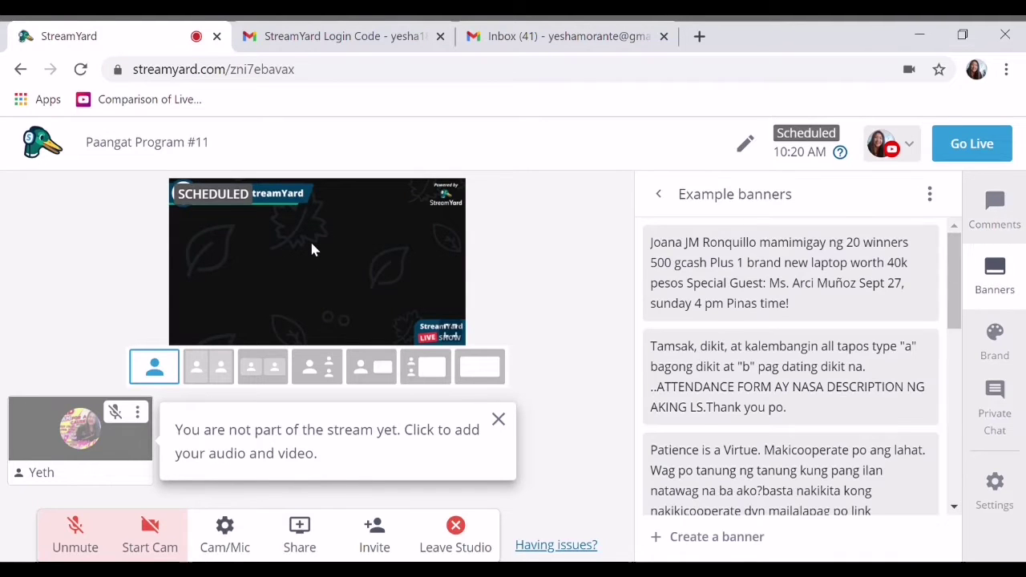
click(996, 339)
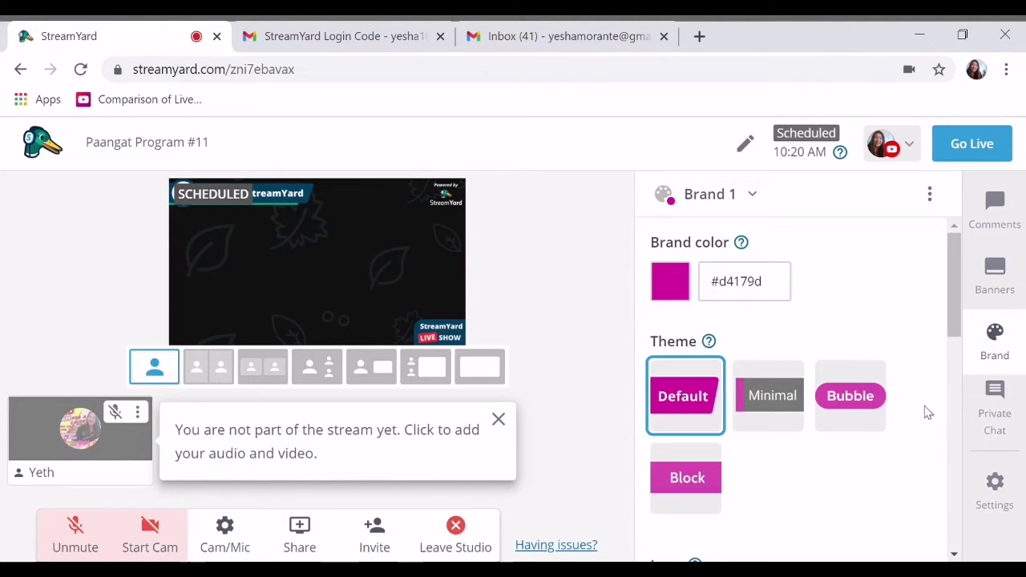
drag(962, 322, 957, 463)
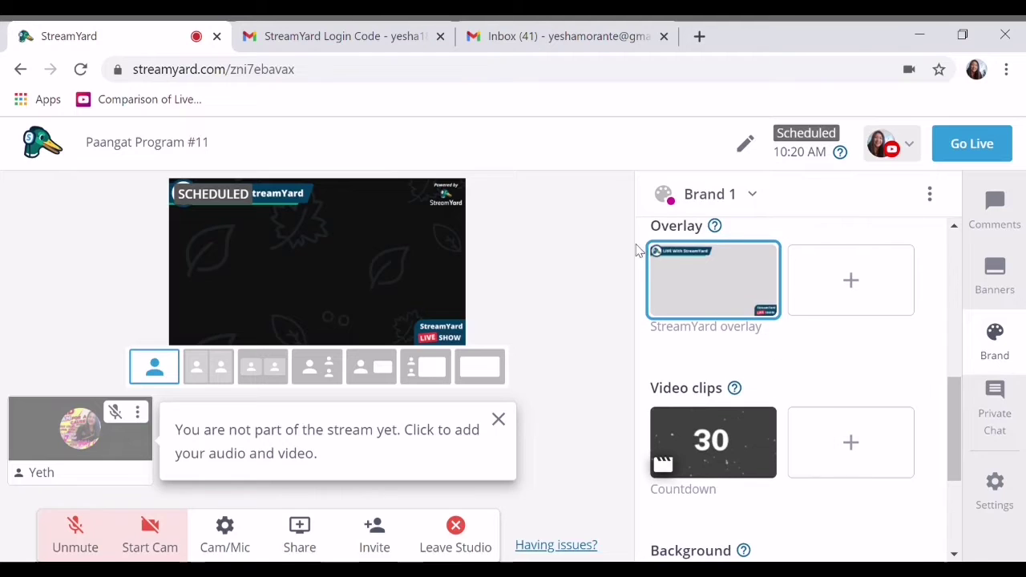
click(859, 284)
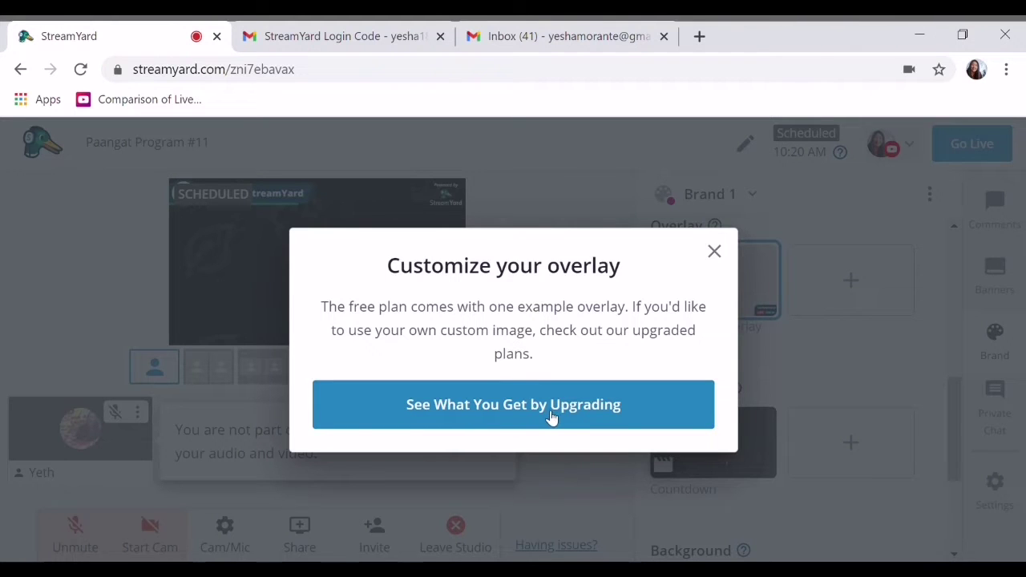
click(714, 253)
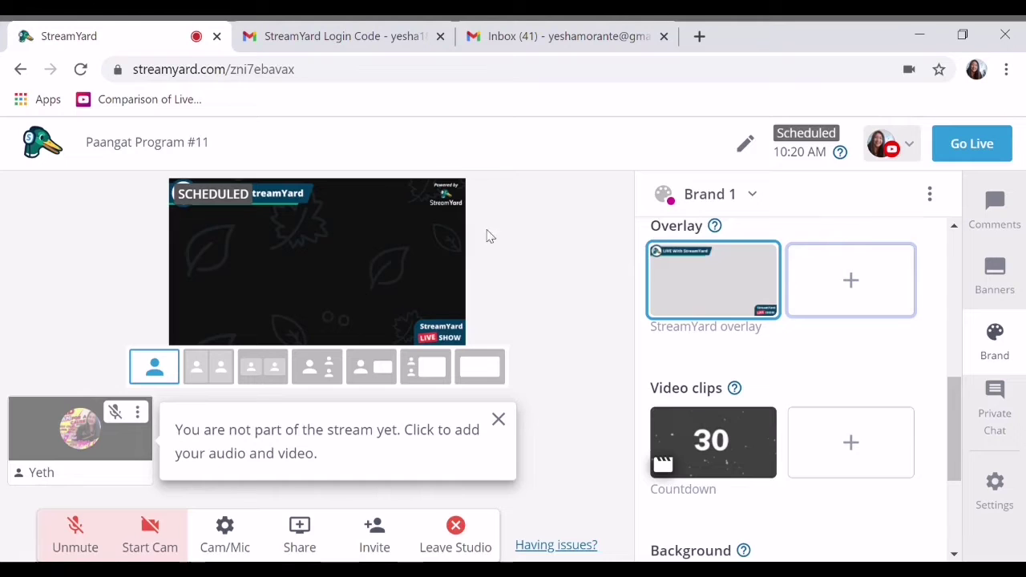
drag(956, 407, 941, 263)
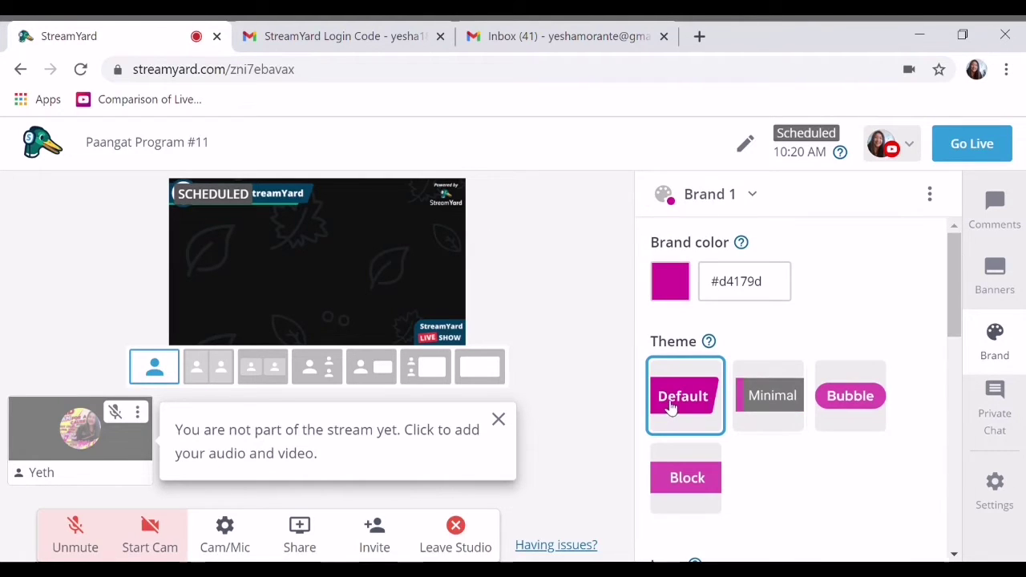
drag(955, 319, 954, 396)
scroll(954, 390, up, 1)
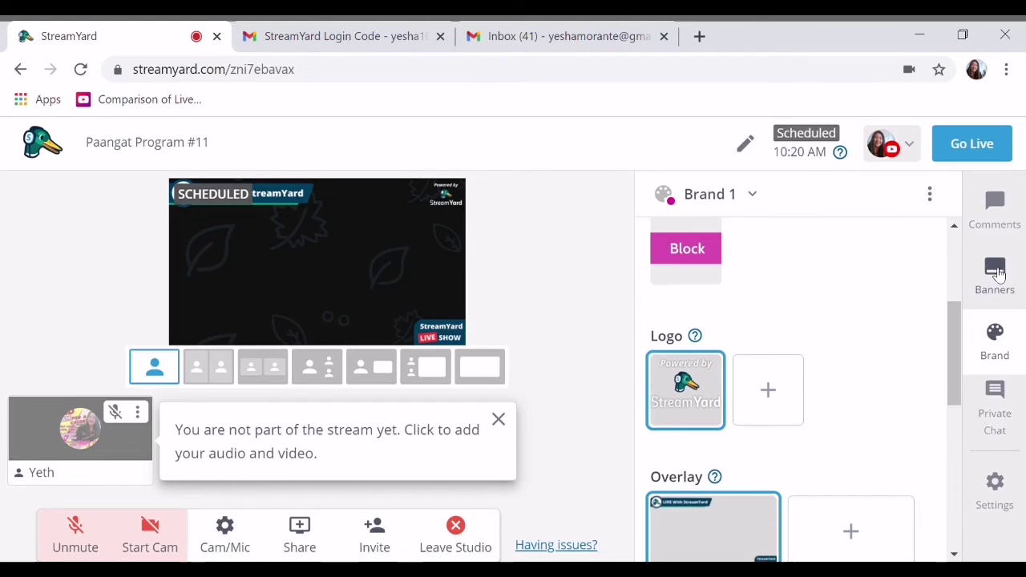
click(995, 276)
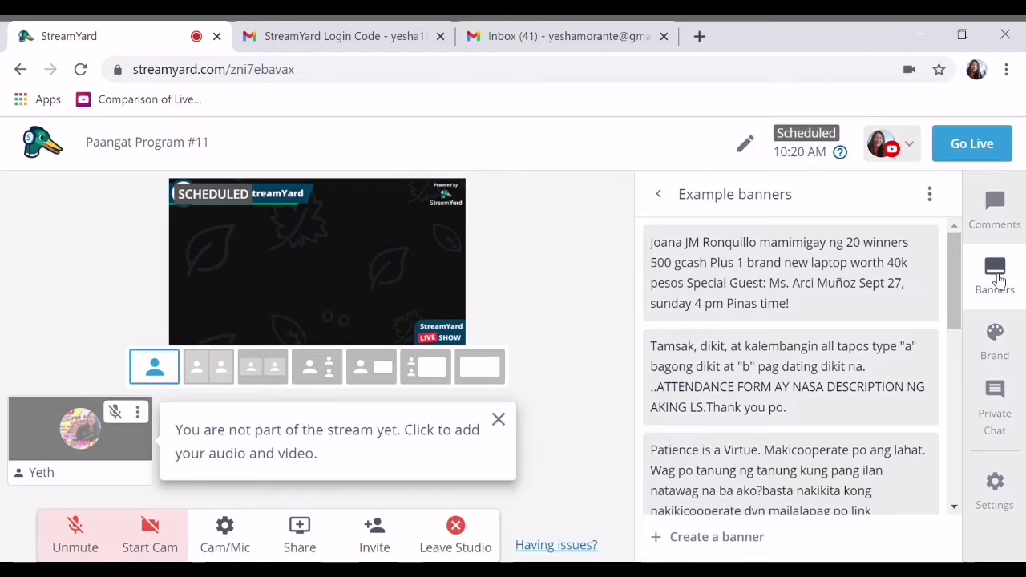
Add the ticker banner 'please like and share our livestream' and toggle it on the preview.
click(711, 537)
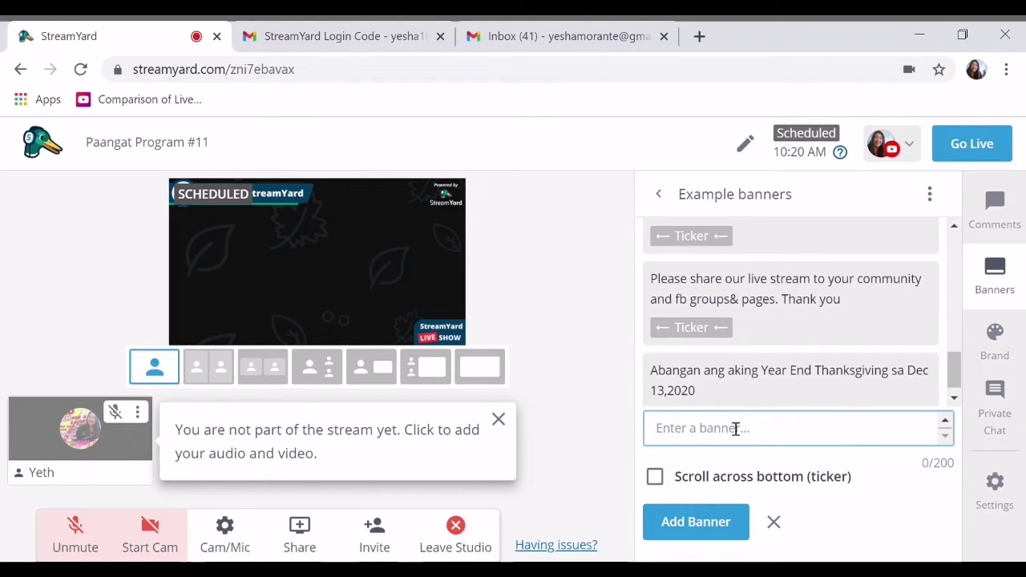
text(please like and share our livest)
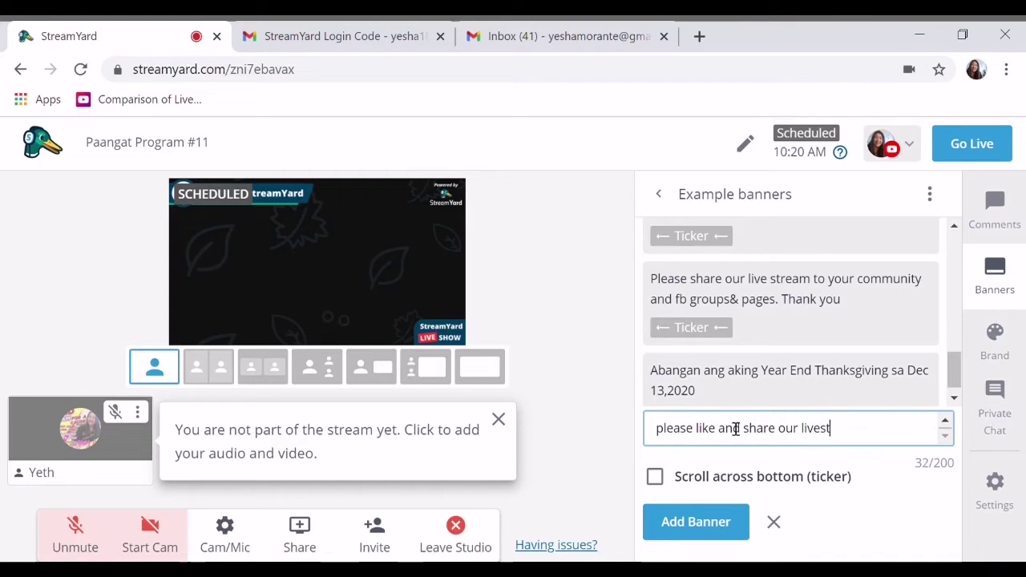
text(eam)
click(655, 477)
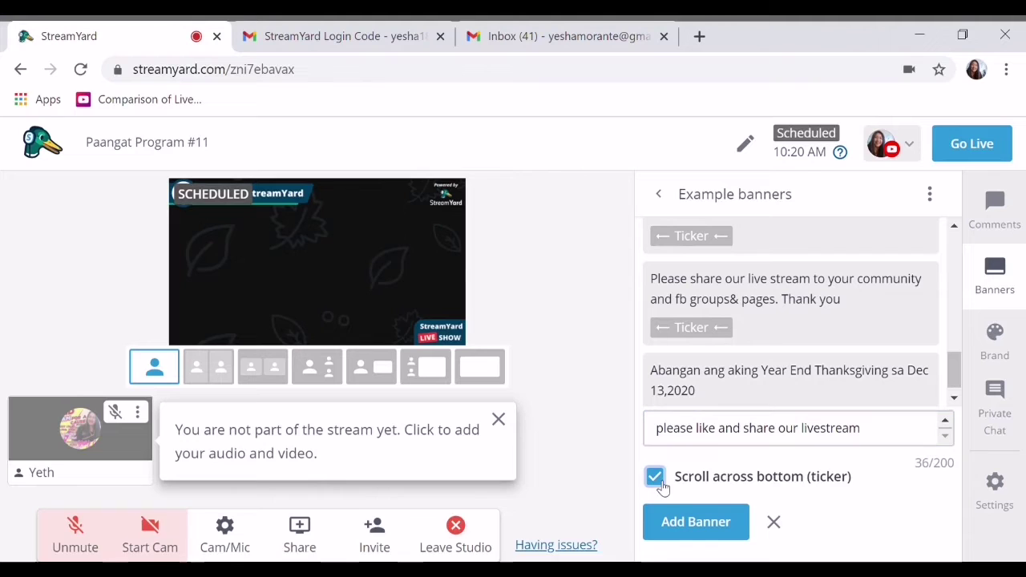
click(676, 523)
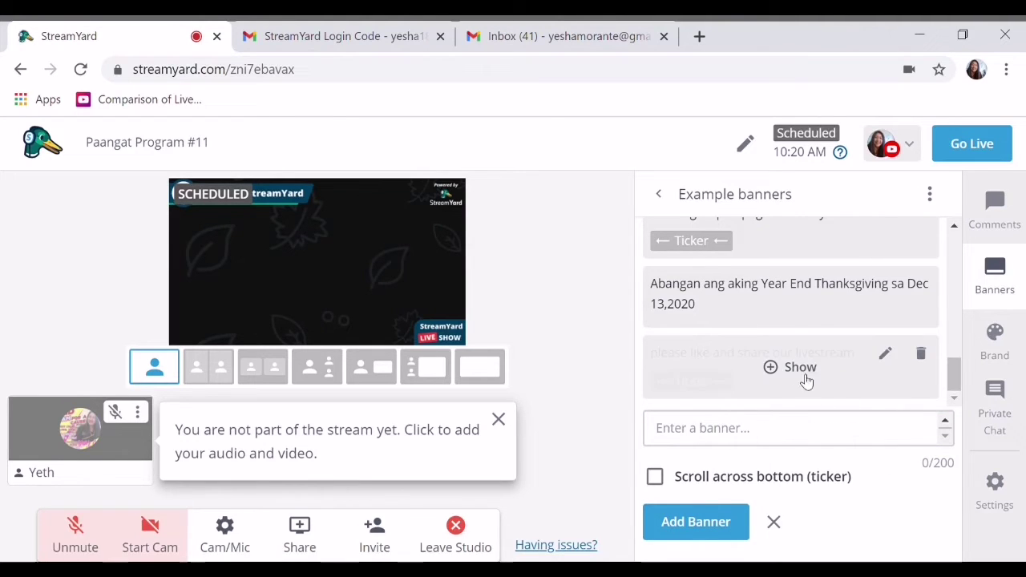
click(782, 367)
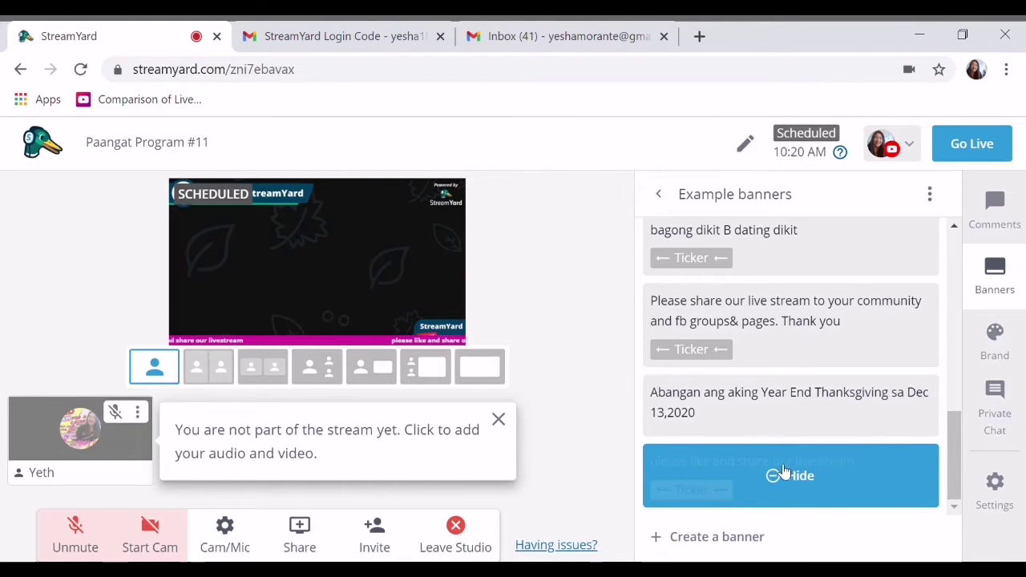
click(779, 477)
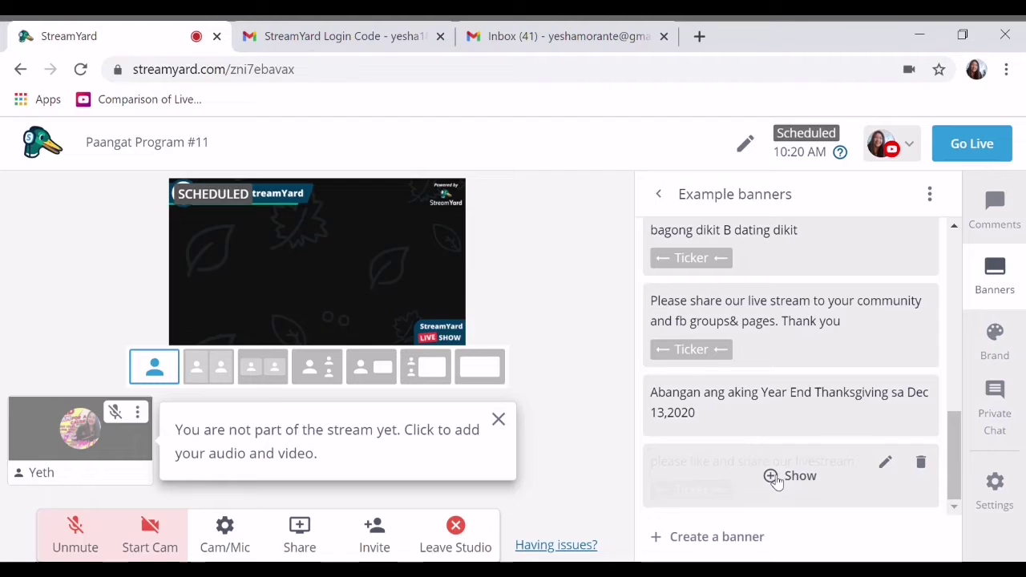
click(774, 478)
click(895, 472)
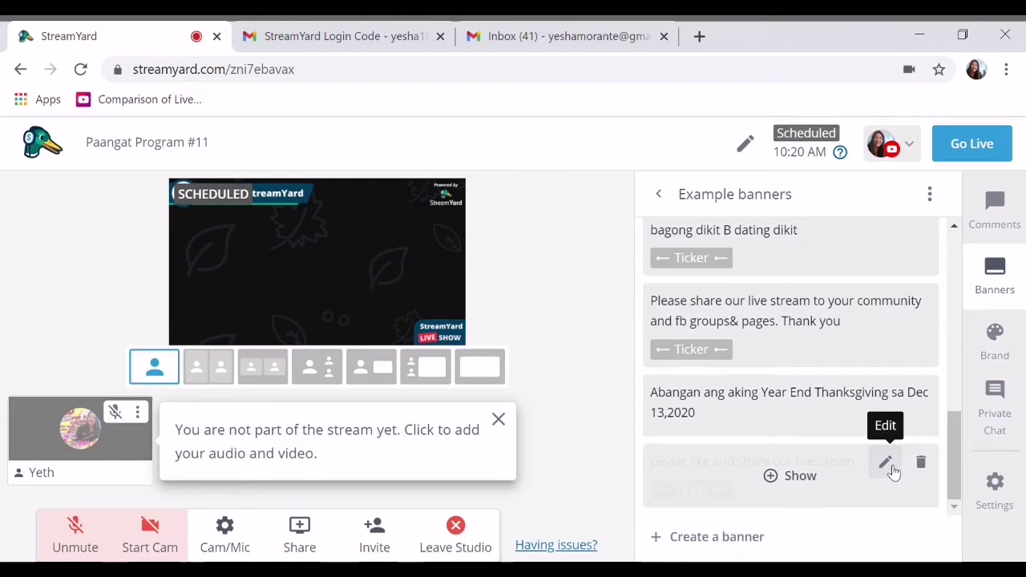
Turn off the banner's ticker scrolling, save it, and show it on the stream.
click(887, 464)
drag(950, 457, 951, 470)
click(657, 461)
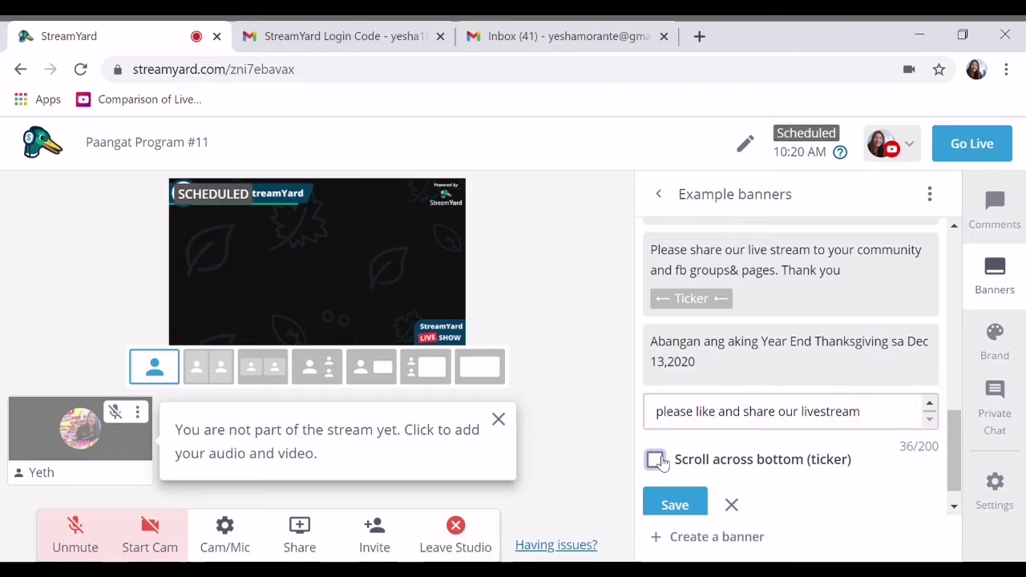
click(675, 506)
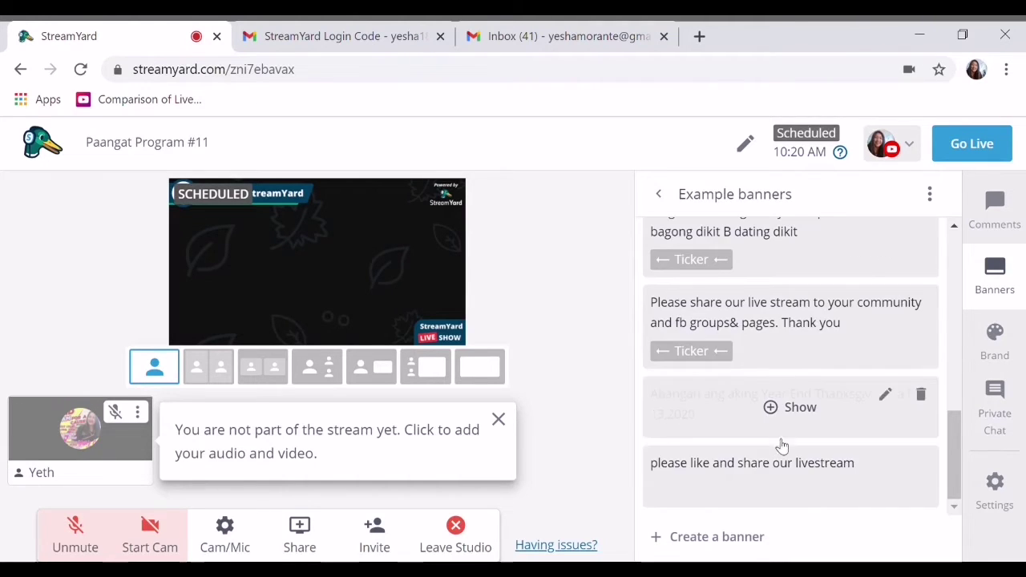
click(775, 477)
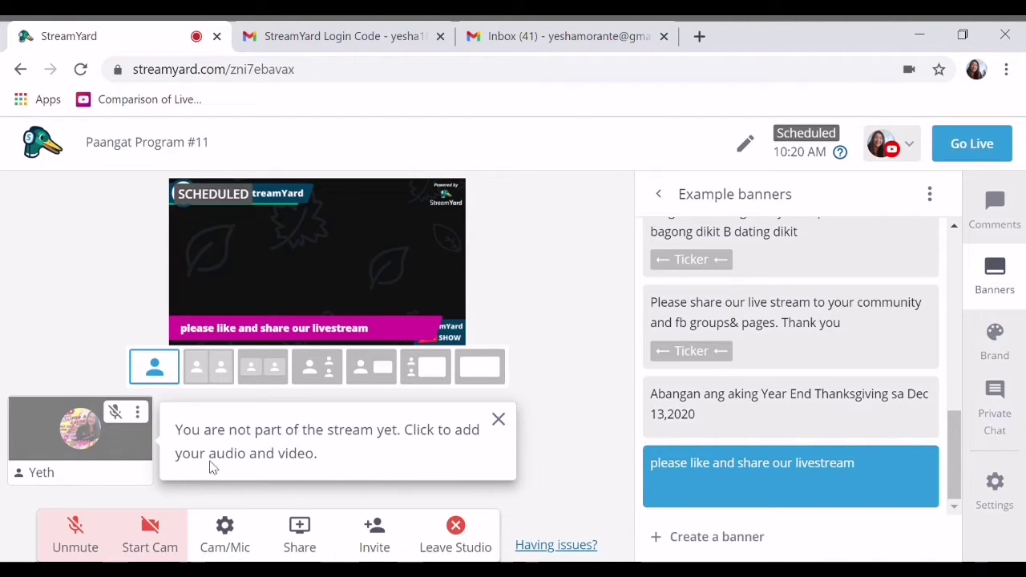
Display the 'please like and share our livestream' banner beneath the avatar in the preview.
mouse_move(63, 450)
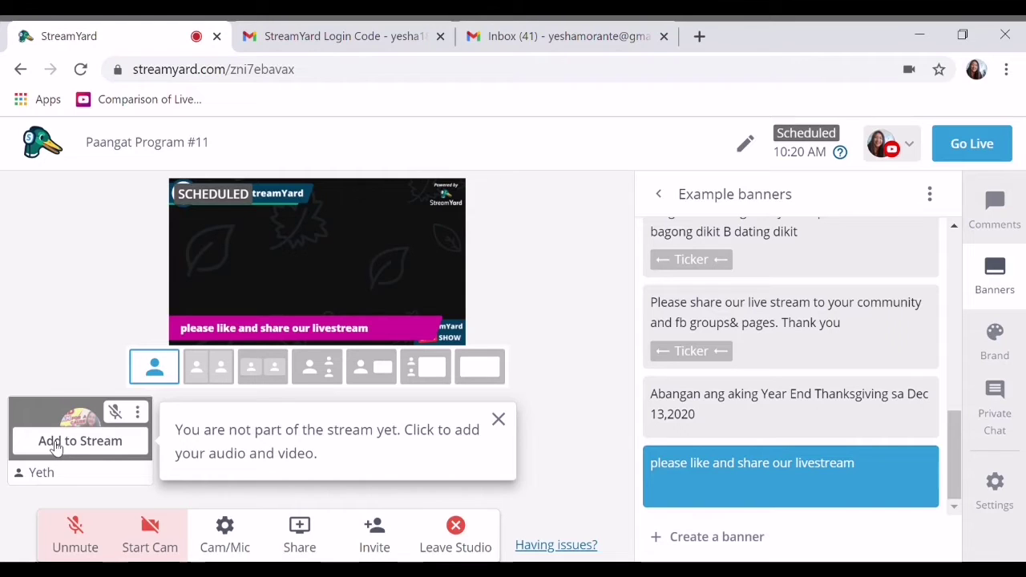
click(49, 447)
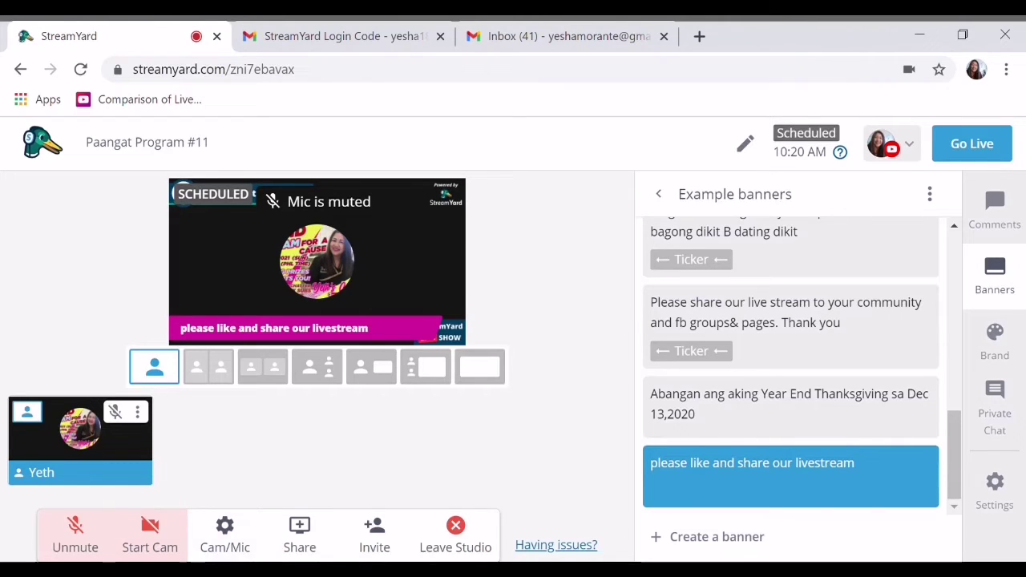
mouse_move(89, 451)
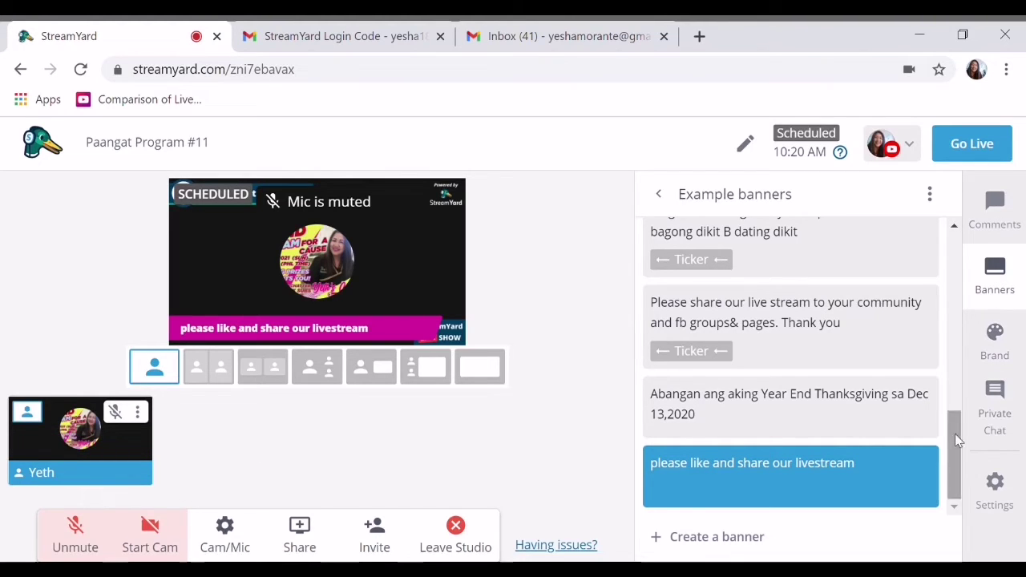
Bring up the stream's Brand settings panel.
click(1007, 348)
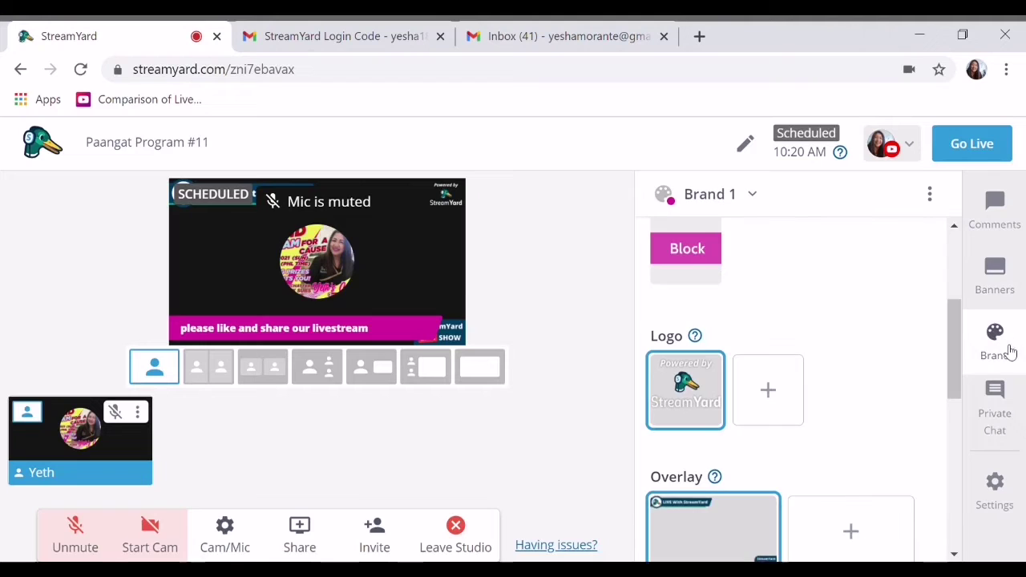
click(692, 248)
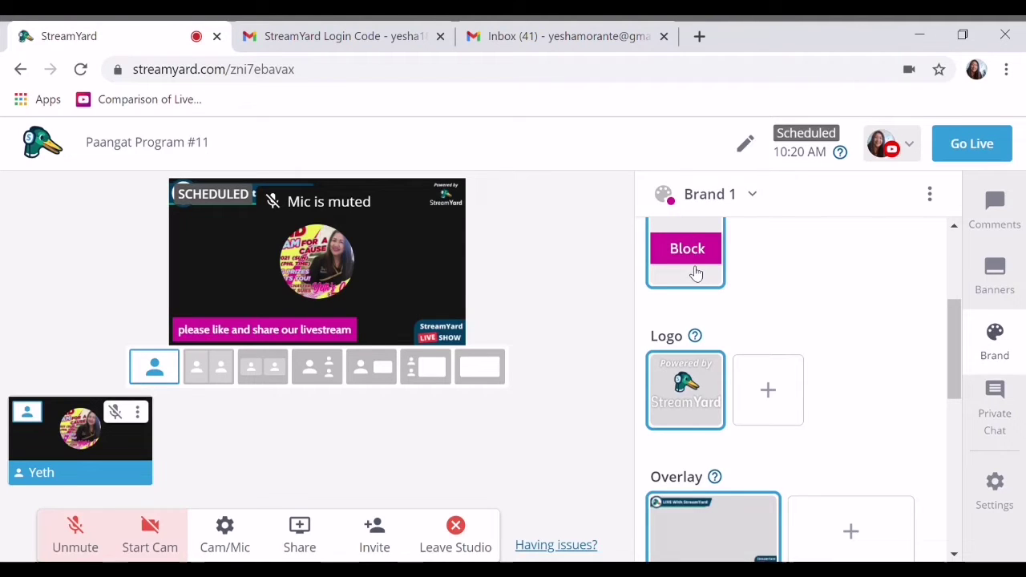
drag(950, 339, 958, 313)
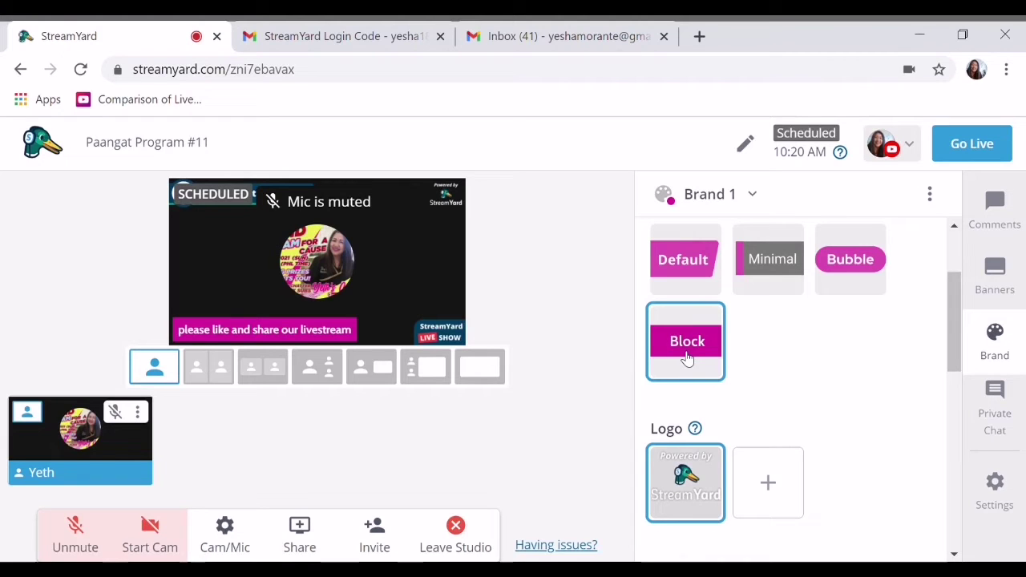
Try the Bubble, Minimal, Default and Bubble banner themes, then settle on Block.
click(850, 279)
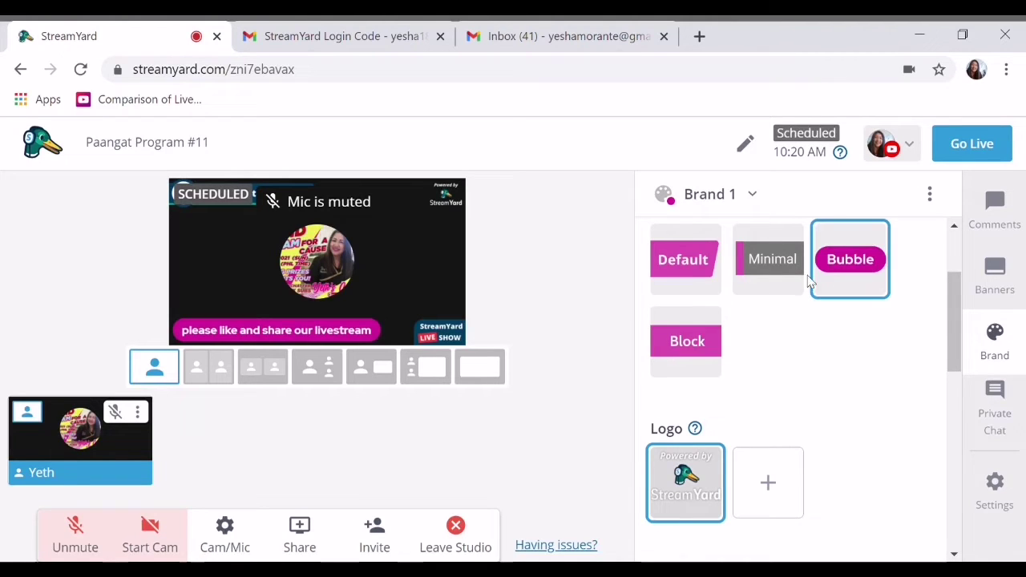
click(759, 267)
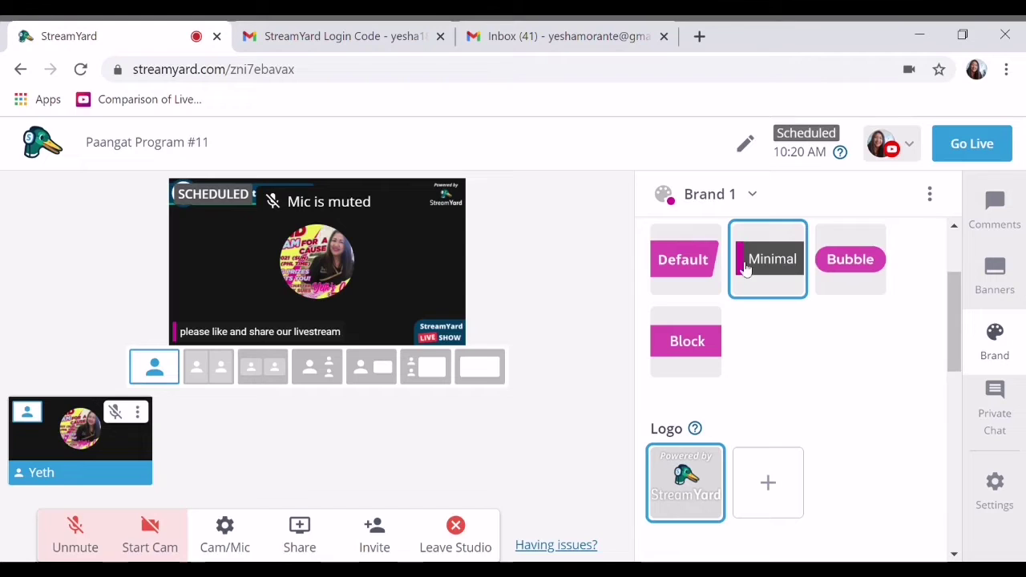
click(684, 259)
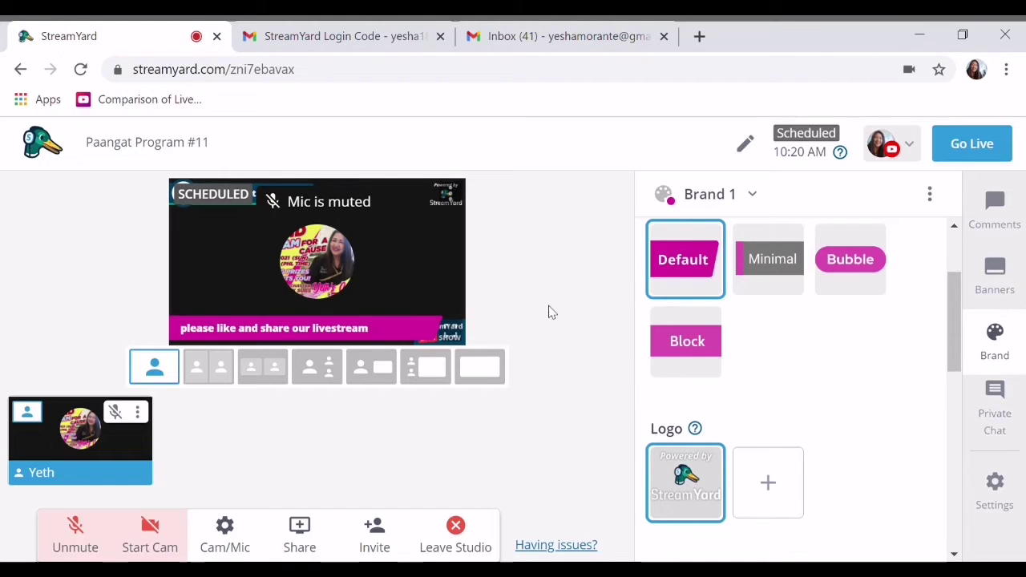
click(871, 274)
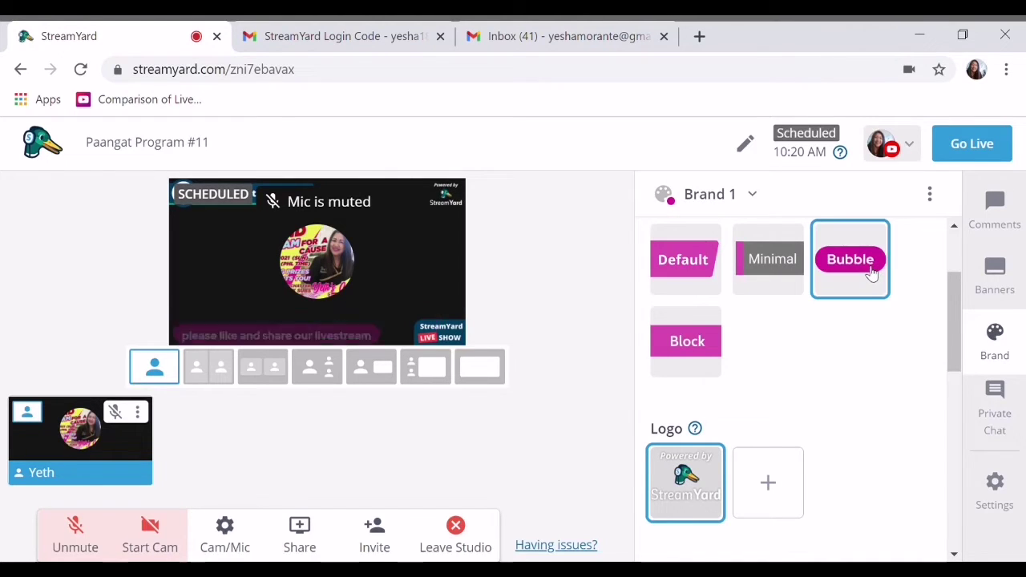
click(685, 353)
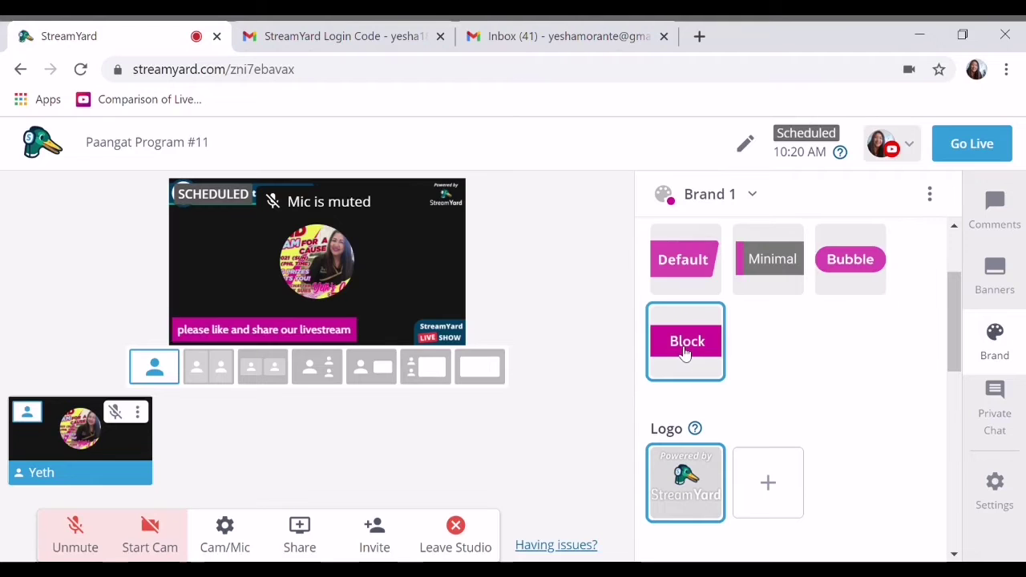
drag(954, 308, 949, 272)
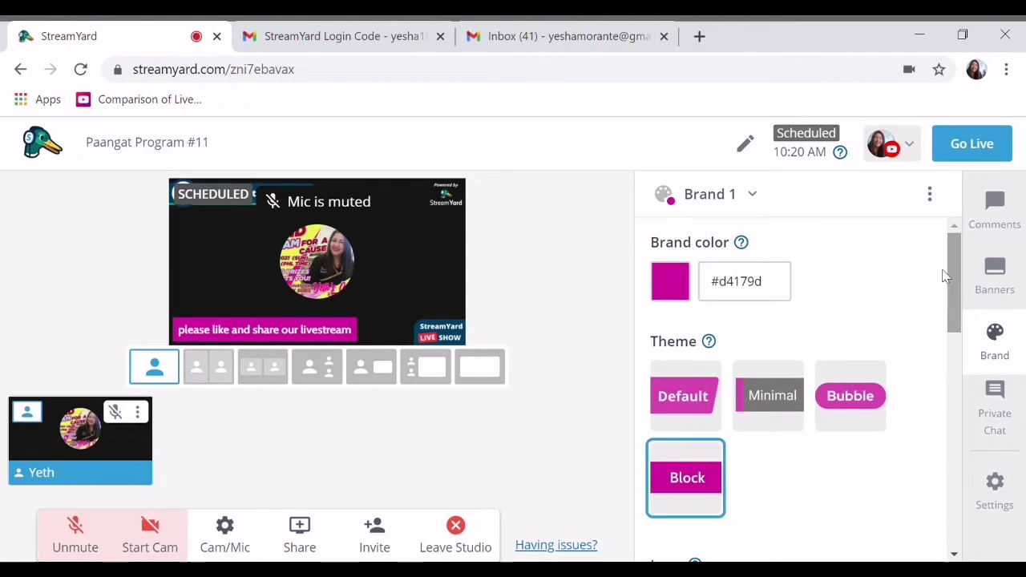
click(682, 280)
drag(744, 390, 752, 392)
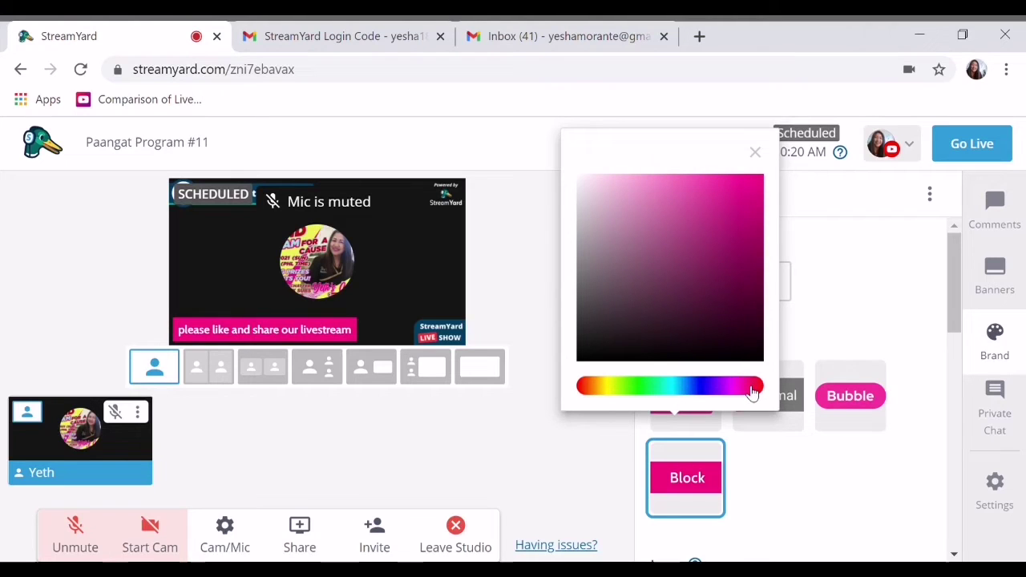
click(675, 392)
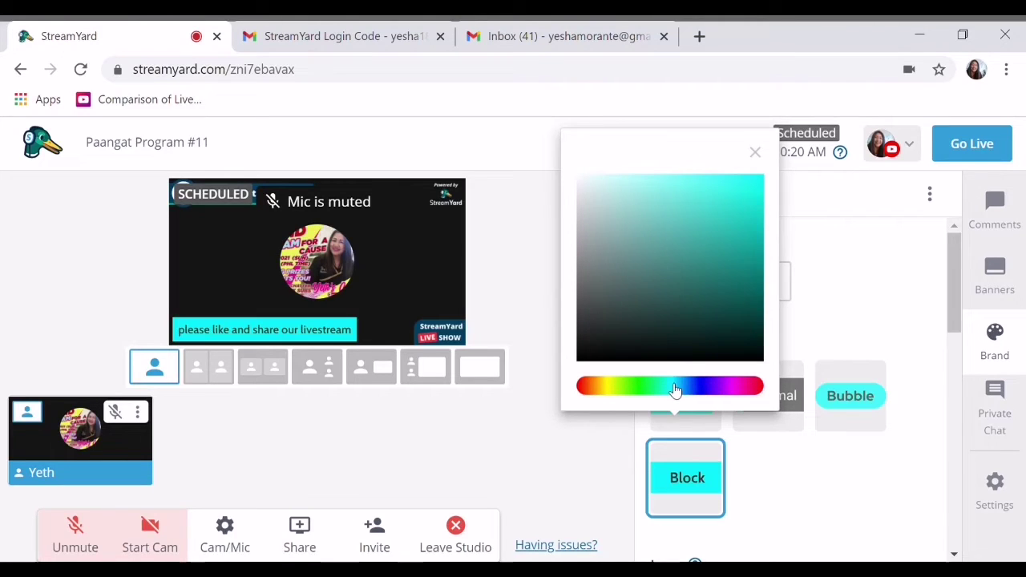
click(608, 391)
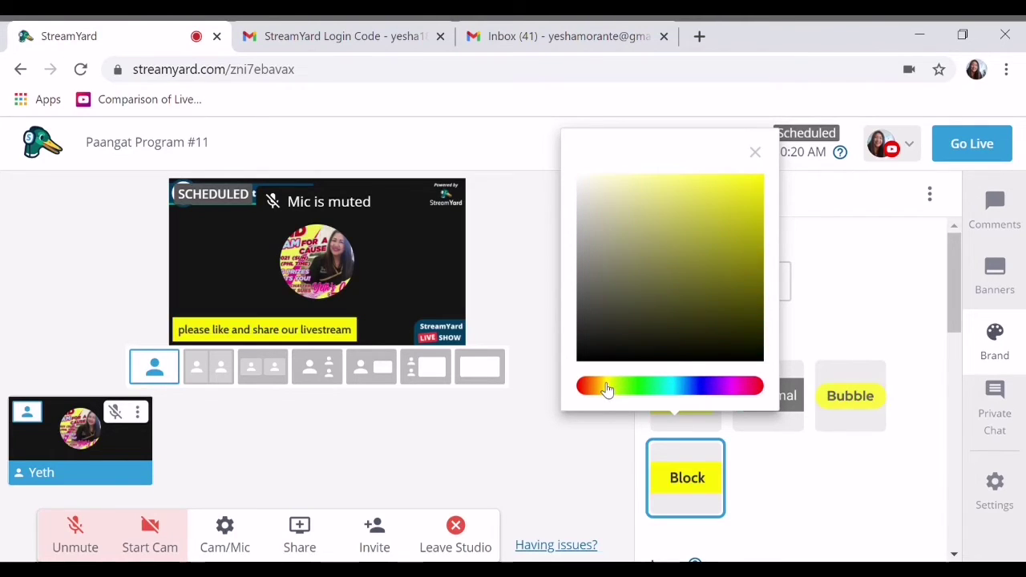
click(651, 392)
click(713, 391)
click(746, 391)
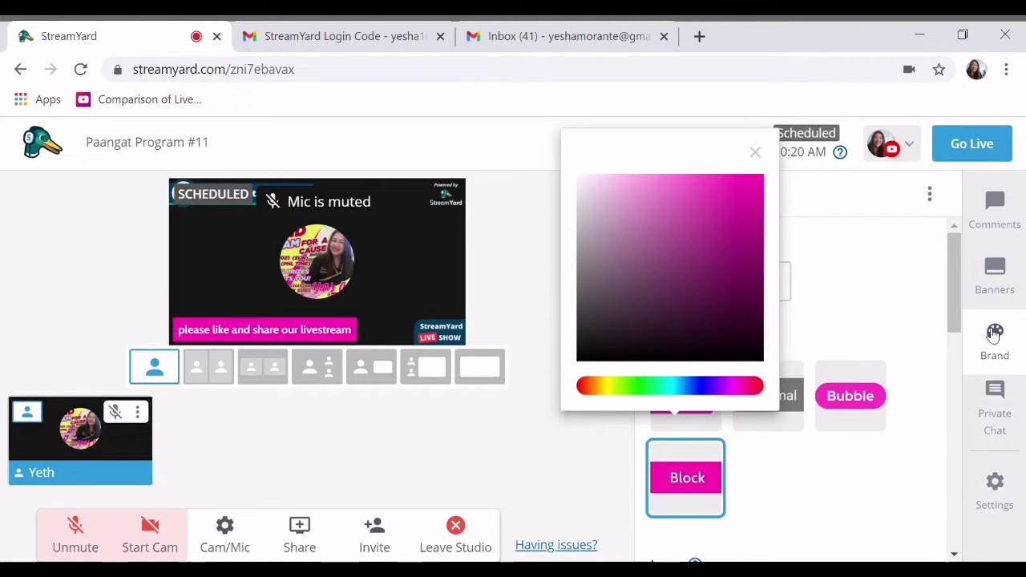
drag(954, 314, 955, 369)
click(885, 314)
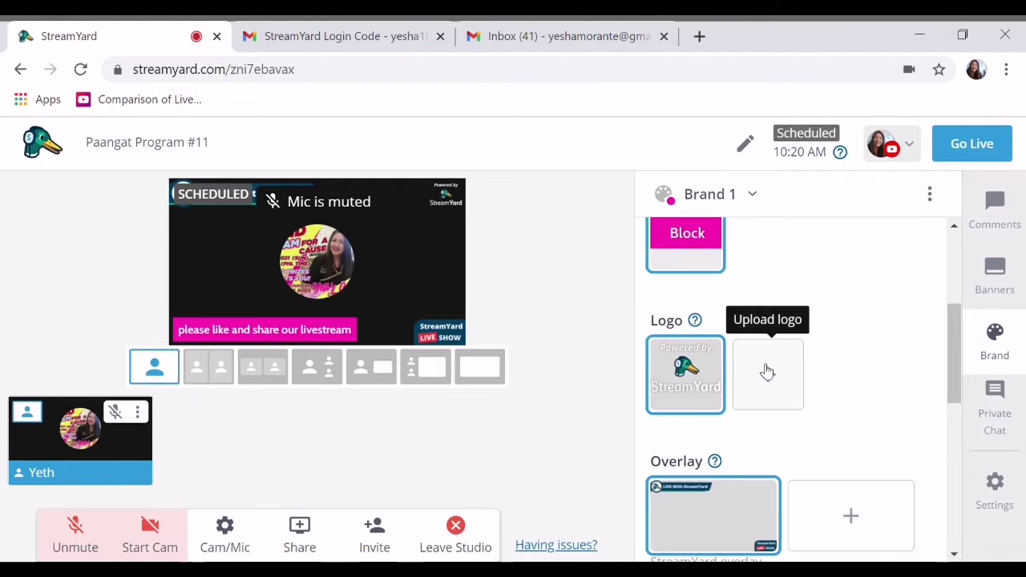
Enable Show display names in the Brand panel and bring up the Invite guests dialog.
drag(956, 358, 955, 405)
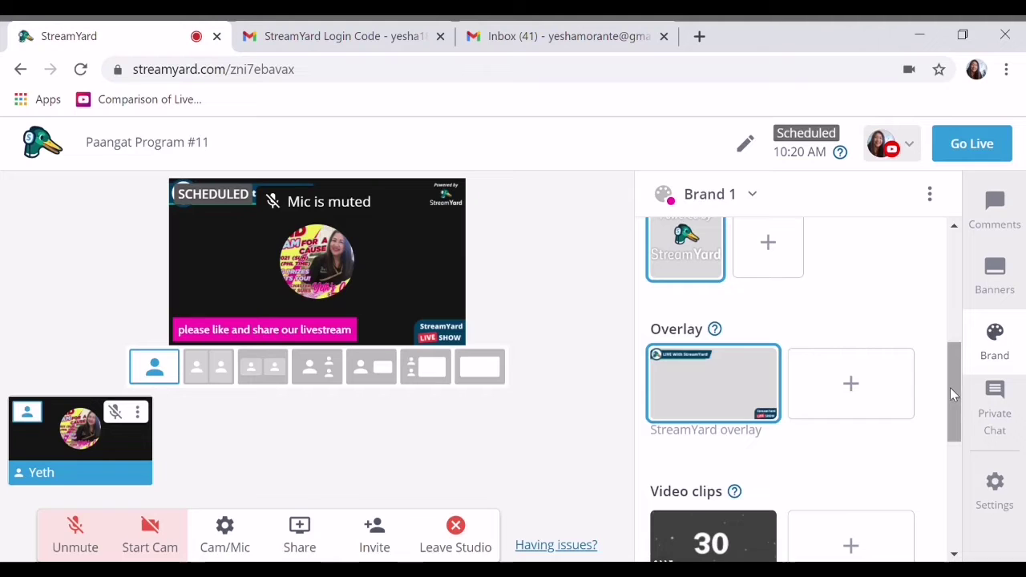
drag(951, 393, 952, 473)
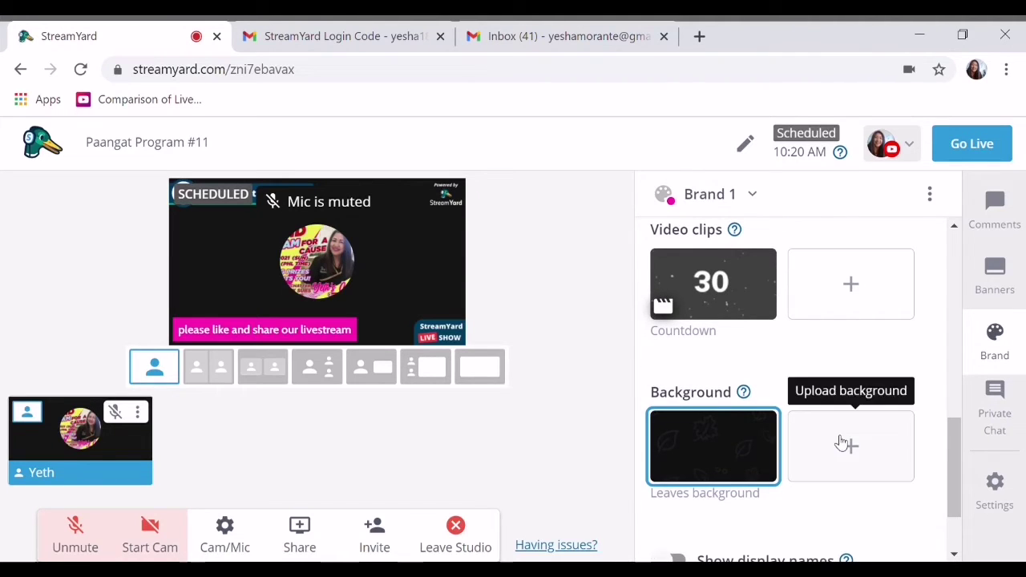
drag(954, 463, 954, 480)
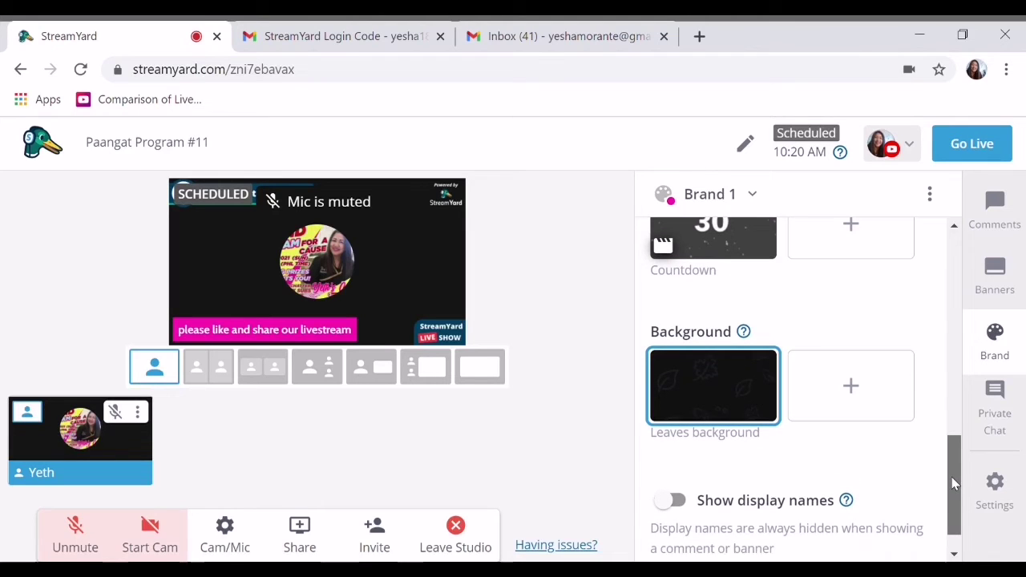
click(669, 500)
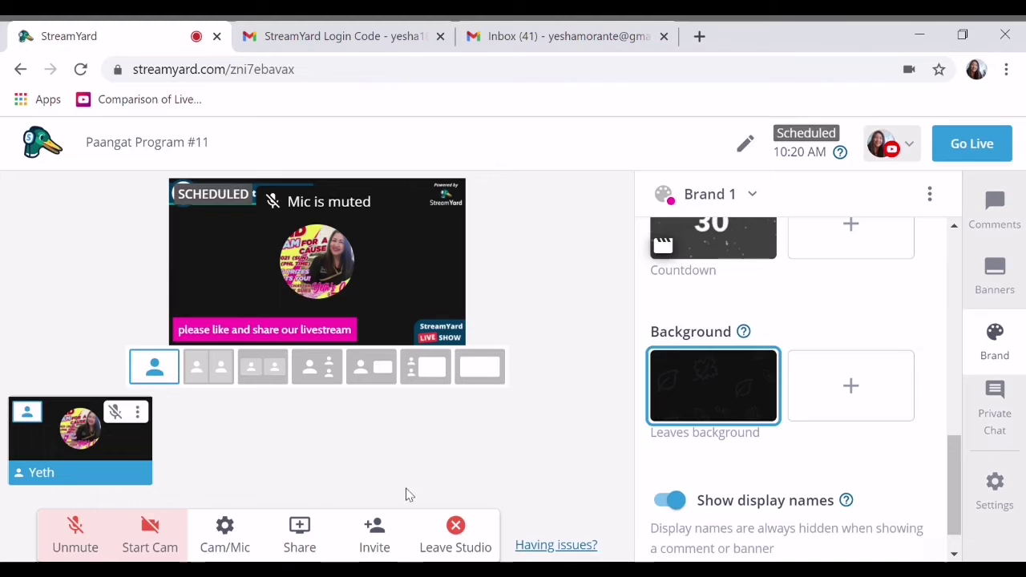
click(373, 542)
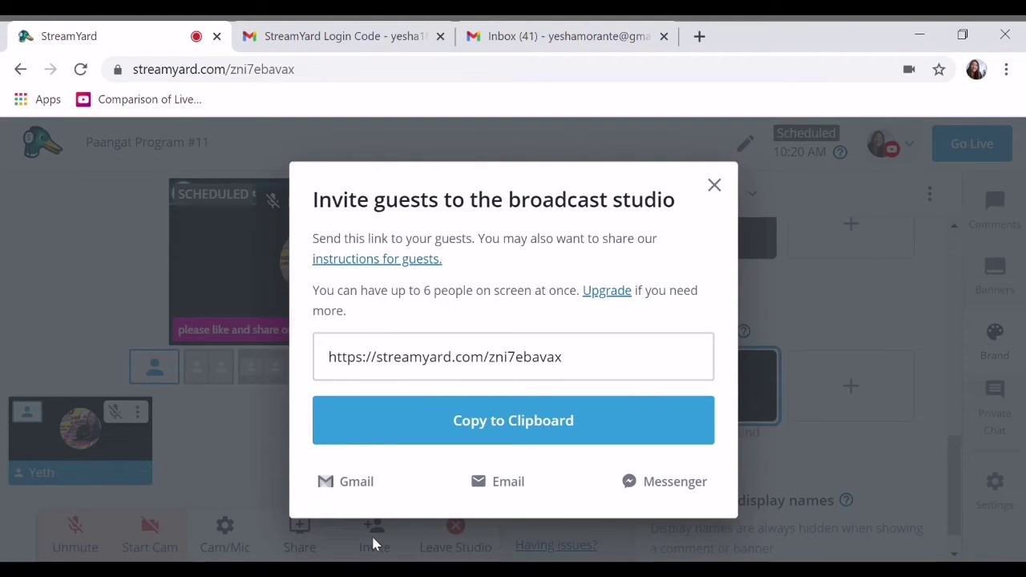
Copy the studio invite link, close the invitation, and focus the Comments panel's comment box.
click(459, 423)
click(716, 187)
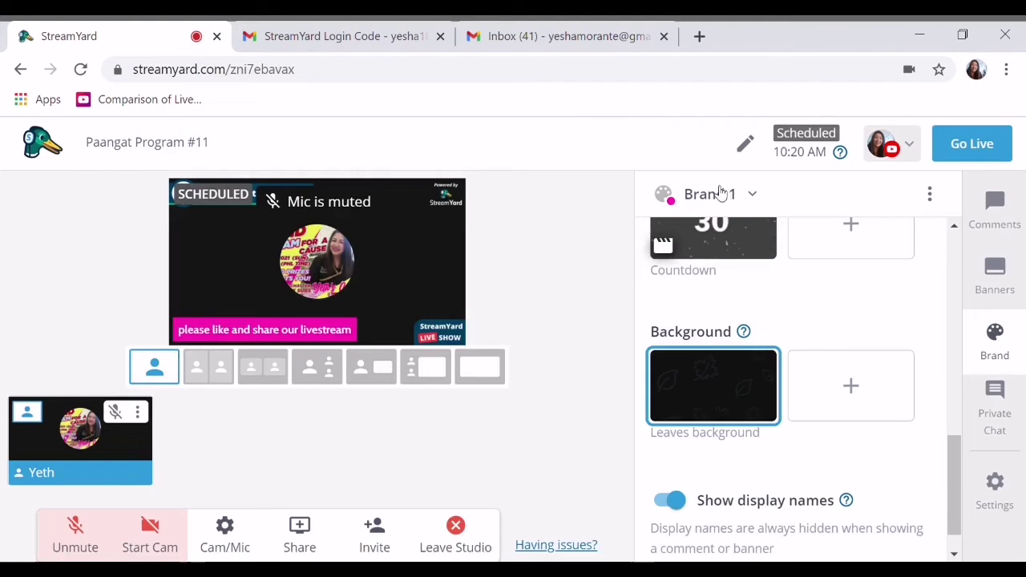
click(995, 215)
click(801, 505)
Paste and post the studio invite link as a comment, then revisit Banners and Brand.
key(ctrl+v)
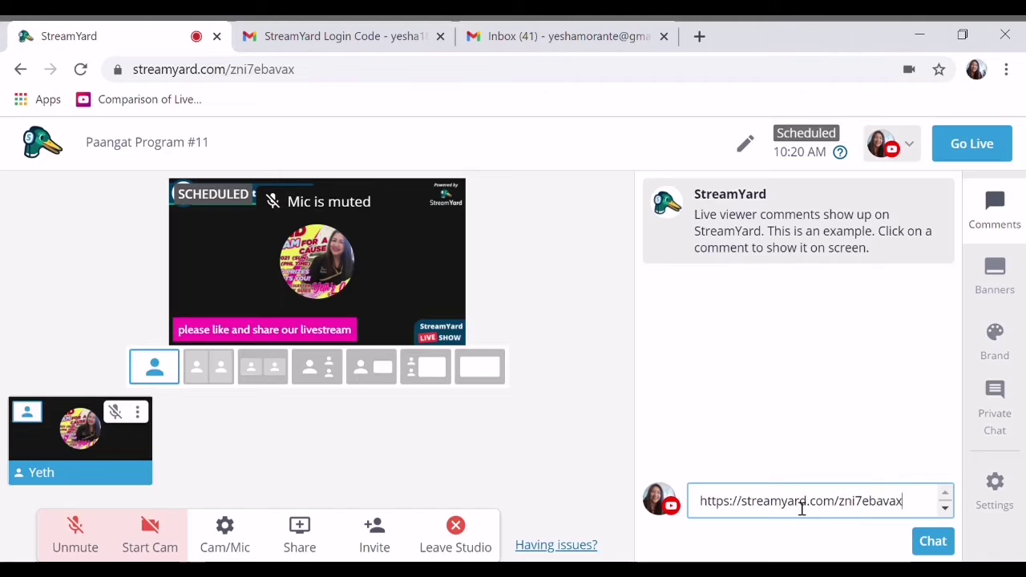
key(Return)
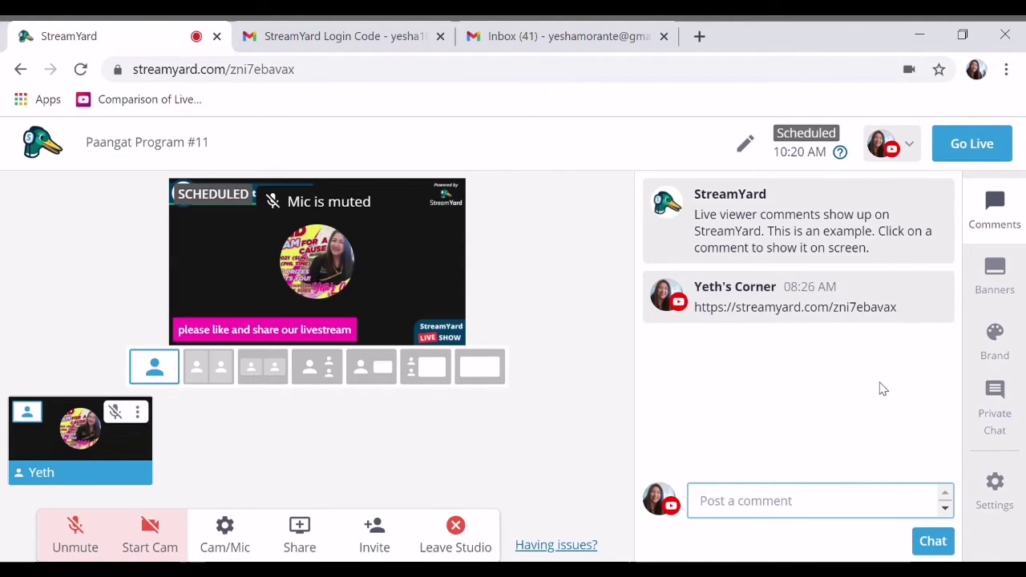
click(993, 277)
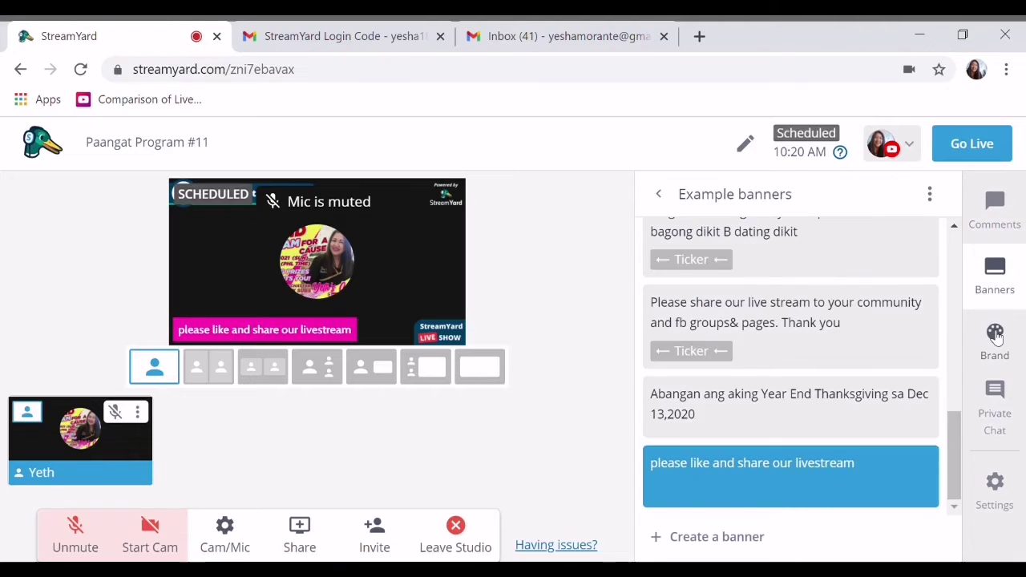
click(995, 338)
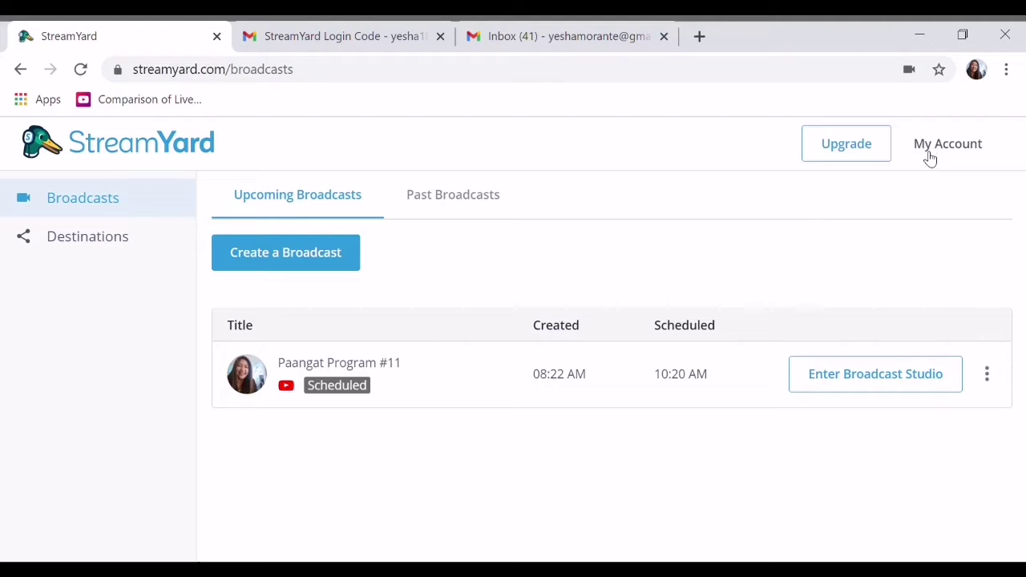
Log out via My Account and go to the 'Log in to your account' page.
click(930, 154)
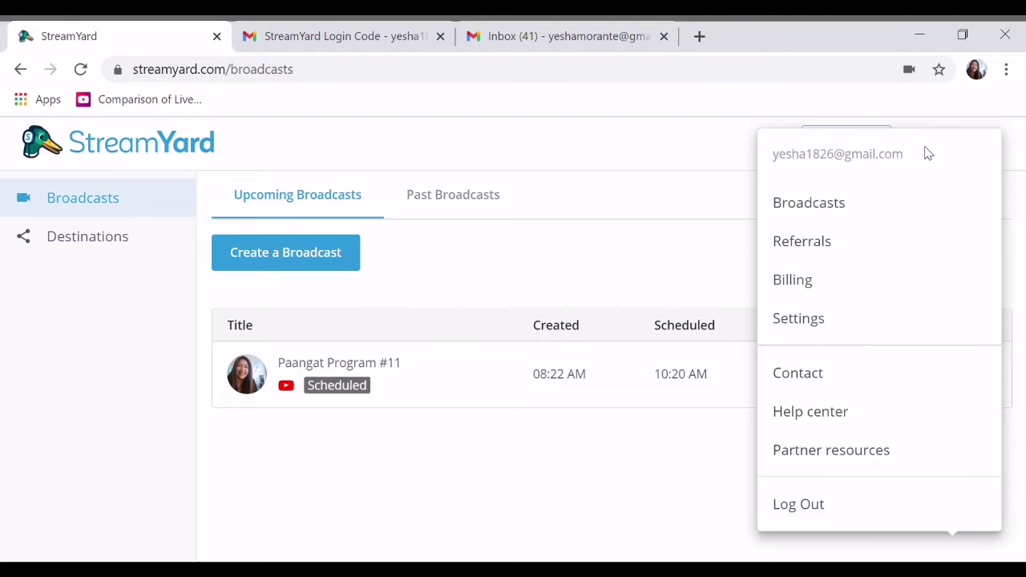
click(802, 508)
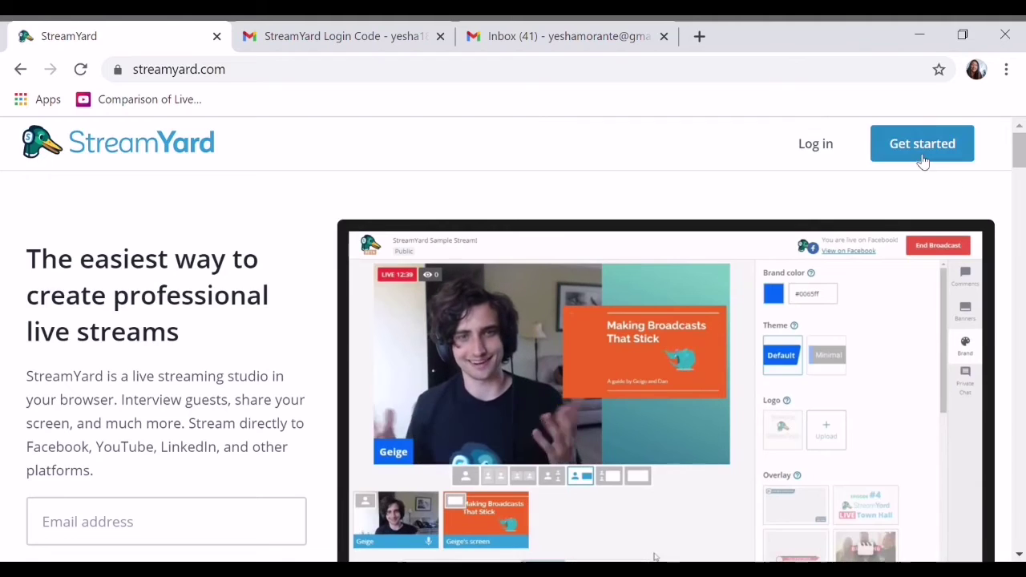
click(826, 153)
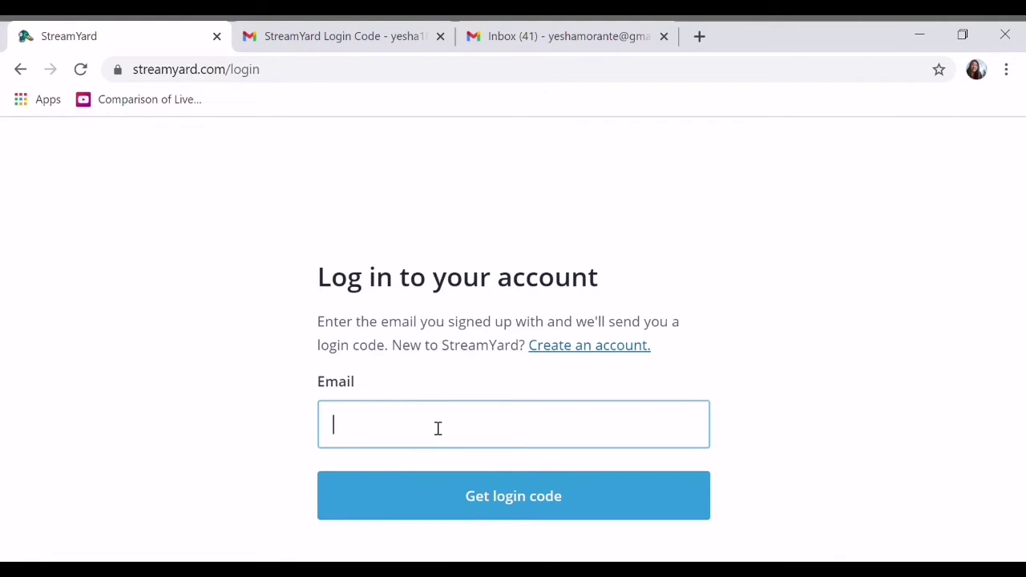
Autofill the account e-mail, request a login code, and switch to the Gmail inbox.
text(y)
click(418, 481)
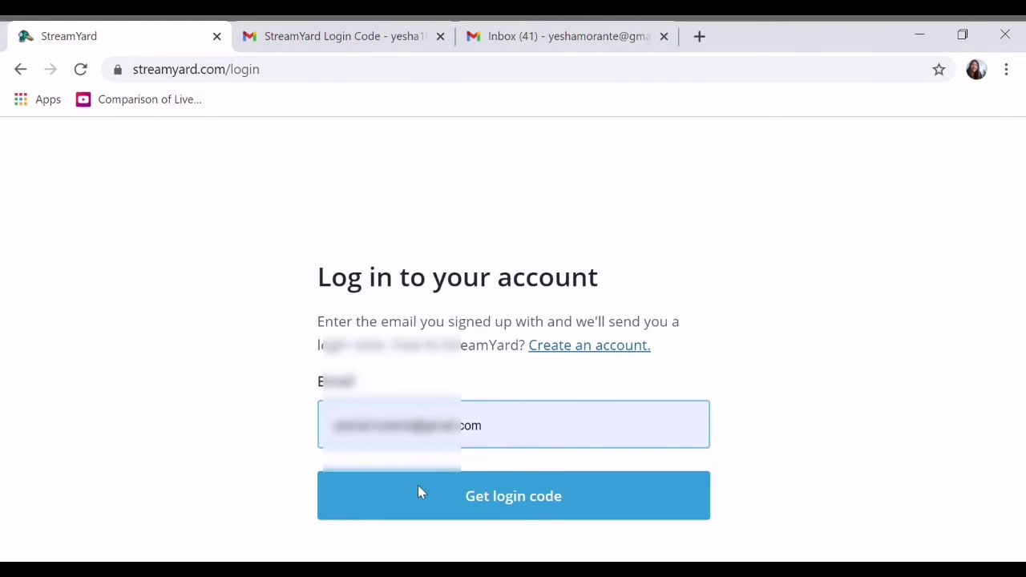
click(506, 503)
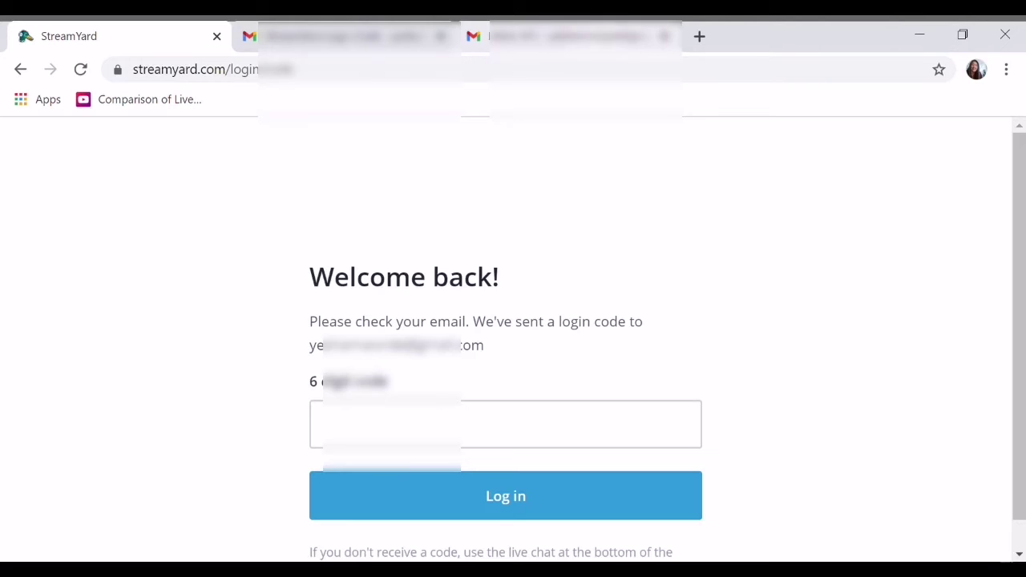
click(561, 36)
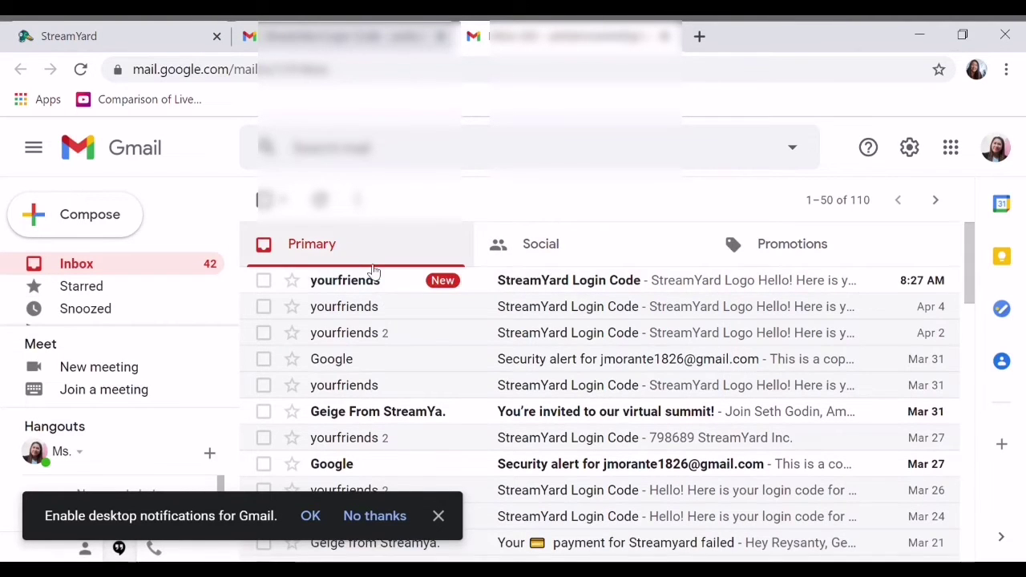
Open the newest 'StreamYard Login Code' email, dismiss notifications, and select the 6-digit code.
click(418, 287)
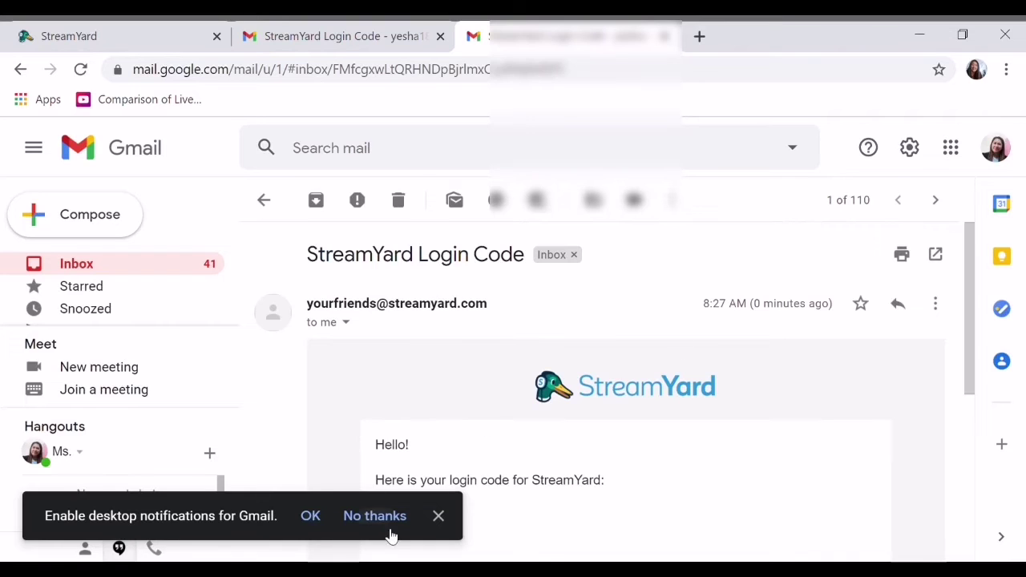
click(438, 516)
drag(970, 327, 970, 387)
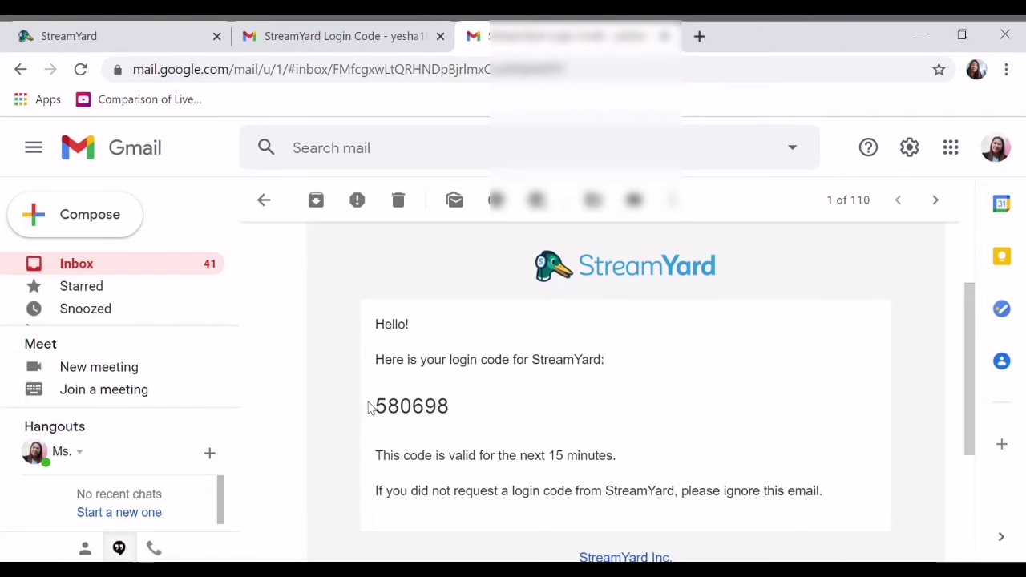
drag(376, 410, 454, 410)
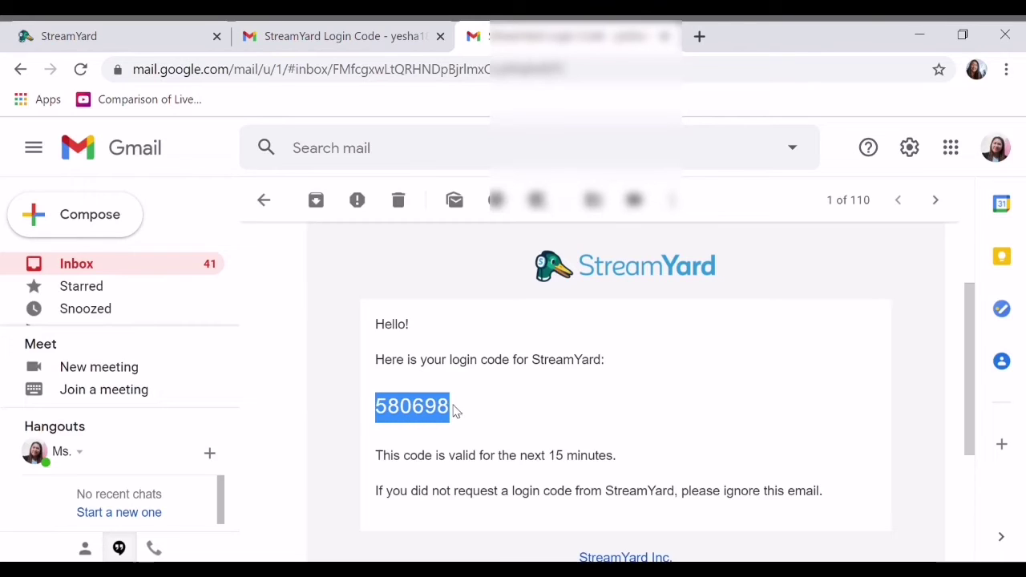
click(338, 42)
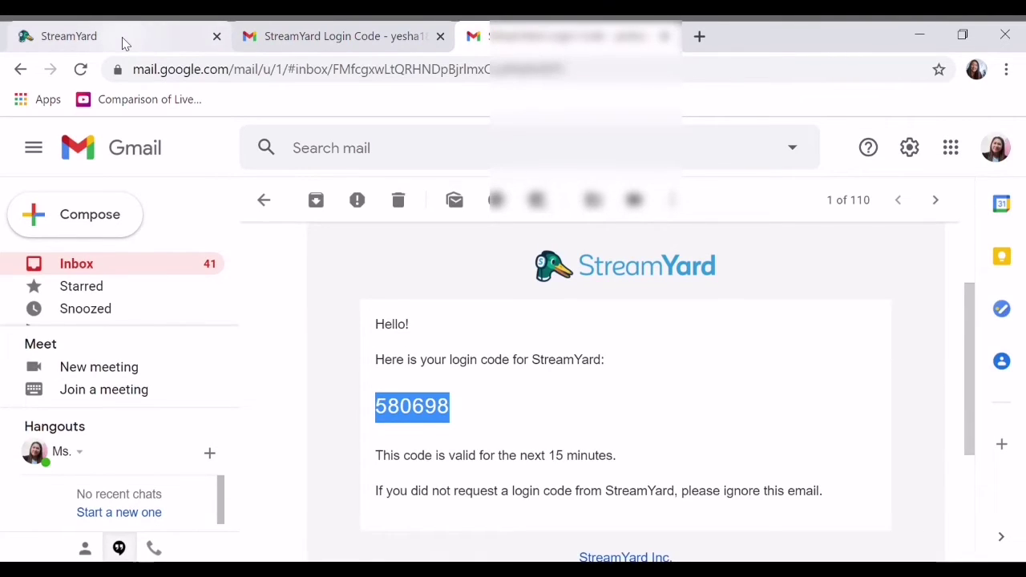
Paste the emailed code into the 6 digit code field and log in.
click(124, 43)
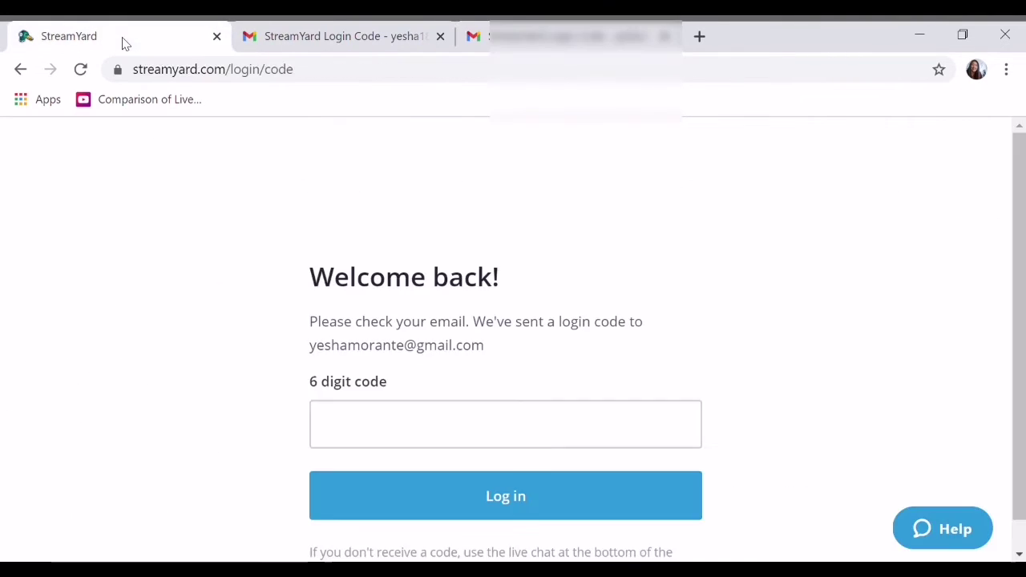
click(388, 432)
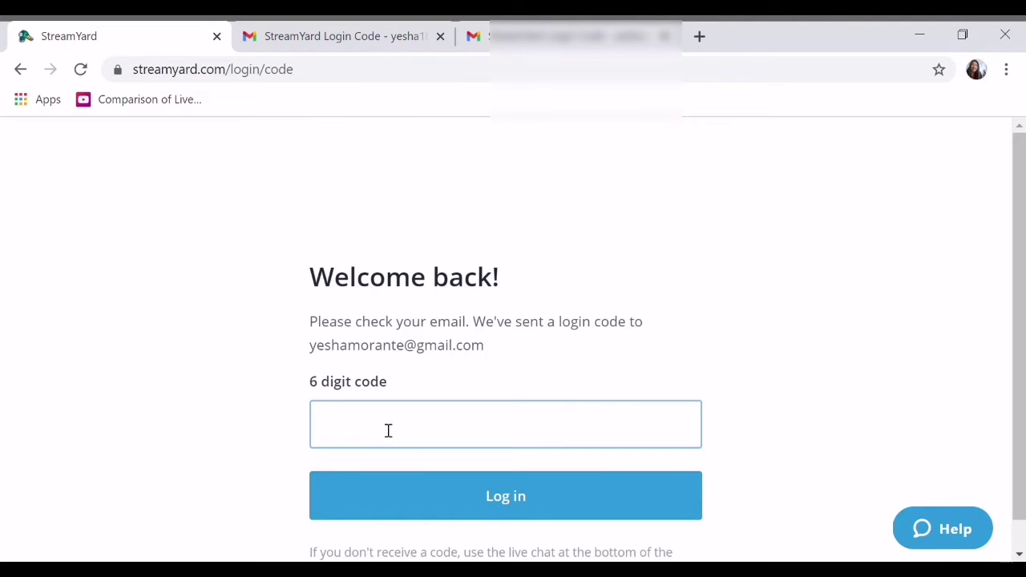
key(ctrl+v)
click(517, 501)
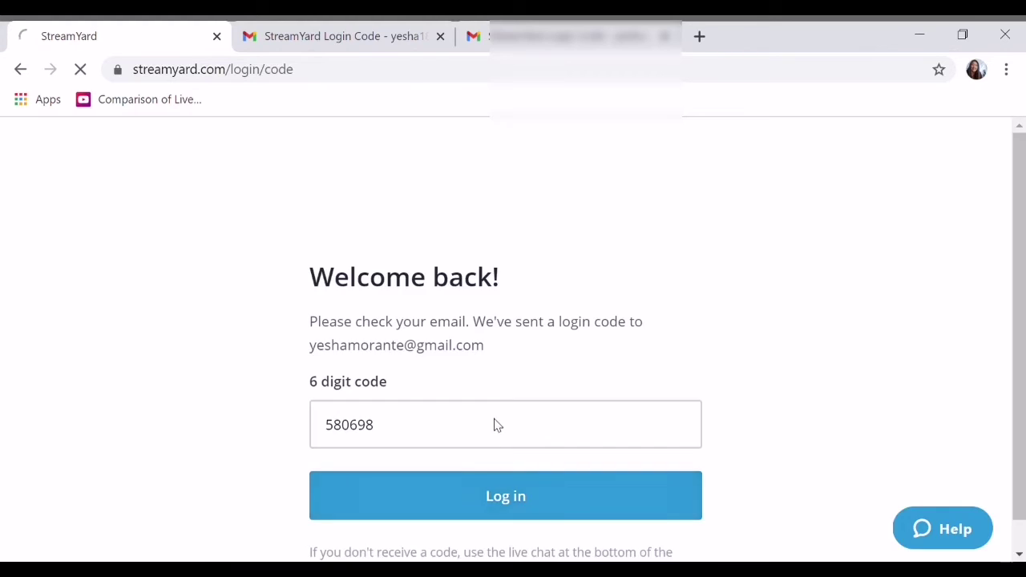
Scroll the broadcasts page and open the list of streaming destinations.
scroll(1022, 344, down, 2)
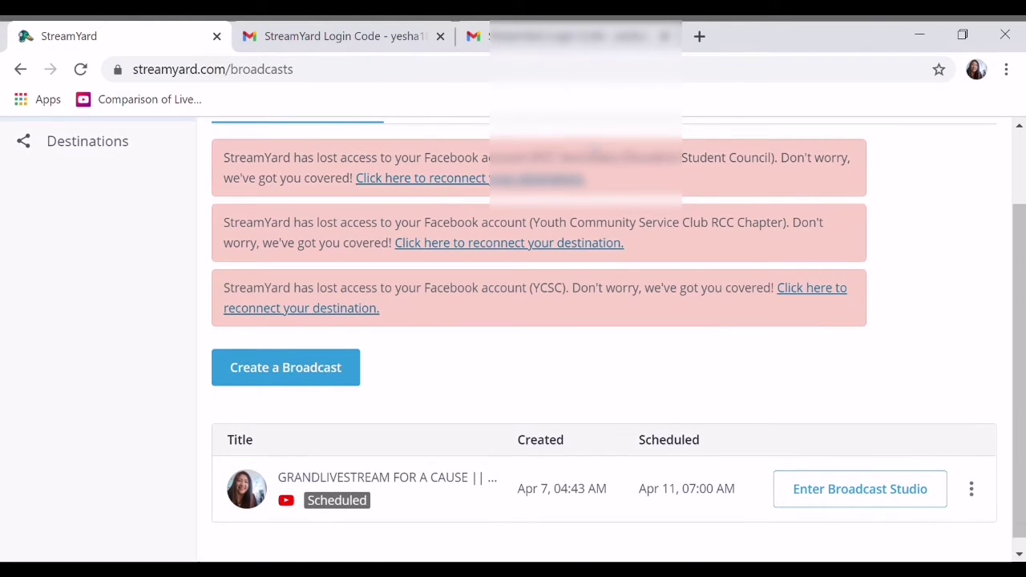
scroll(1024, 369, up, 2)
scroll(1025, 386, down, 2)
scroll(1023, 385, up, 1)
scroll(1022, 386, down, 1)
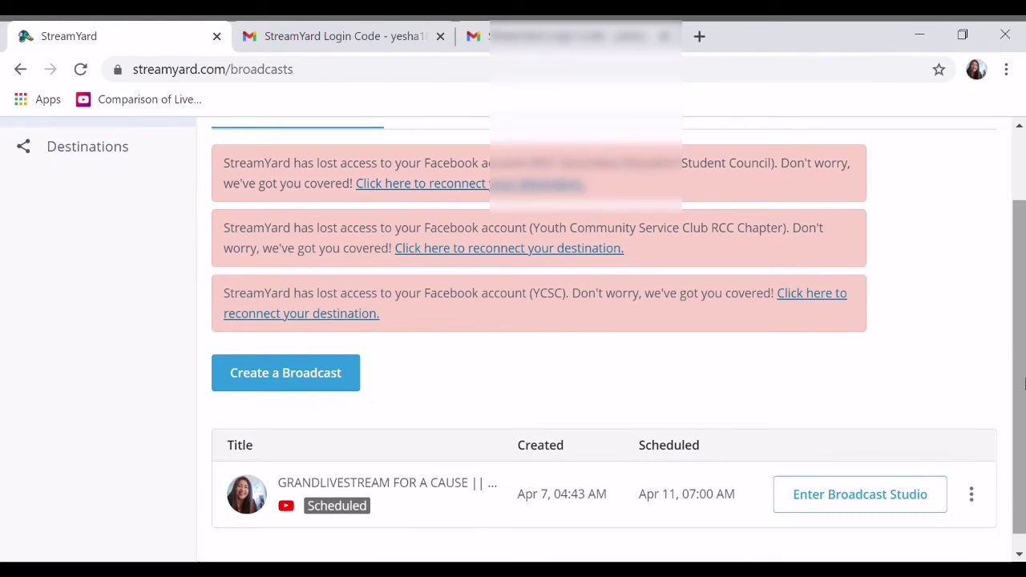
scroll(1022, 387, up, 1)
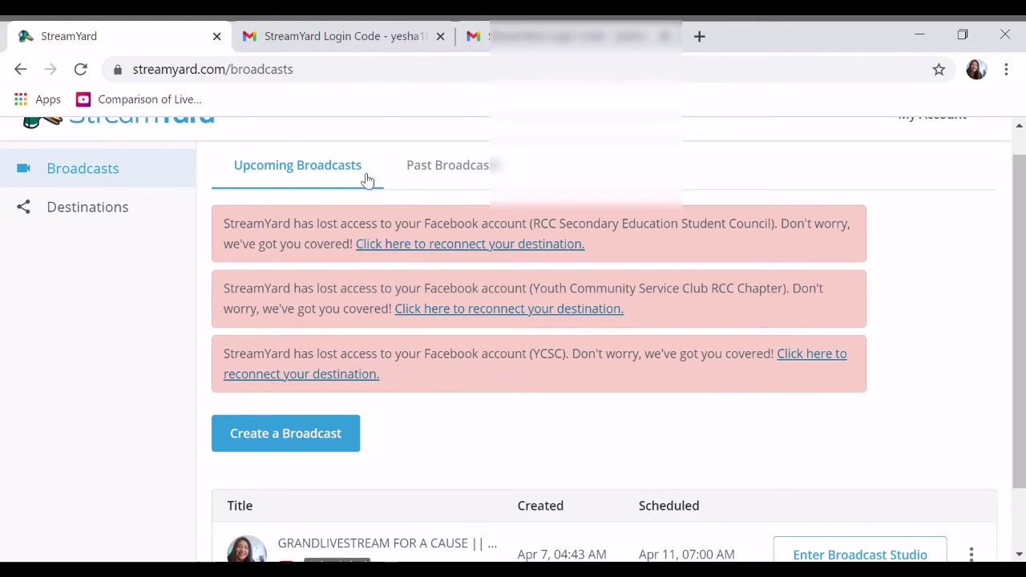
click(121, 210)
Add a YouTube Channel destination, choose the Google account, and allow StreamYard access.
click(730, 208)
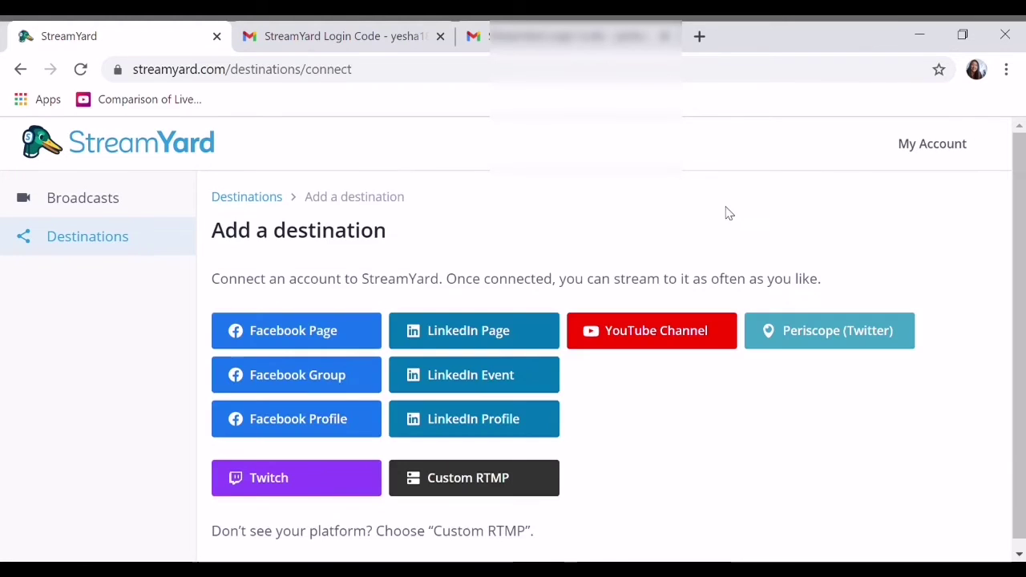
click(680, 339)
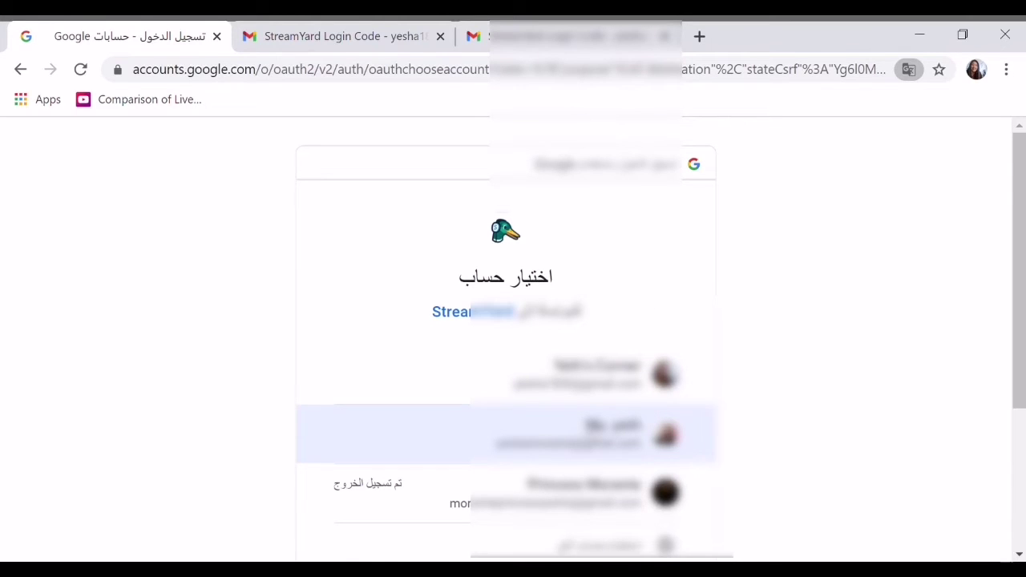
click(590, 433)
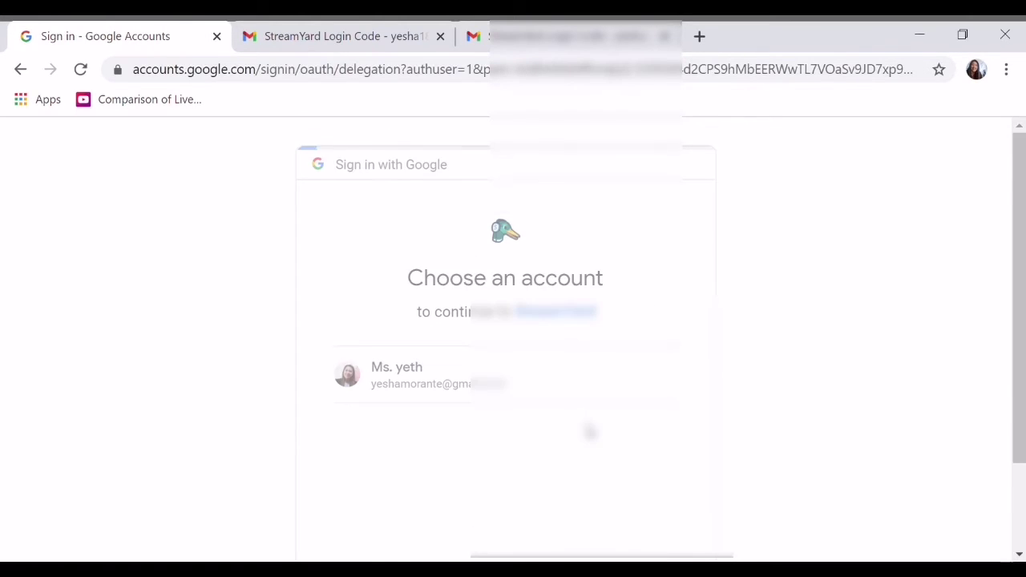
drag(1015, 360, 1014, 481)
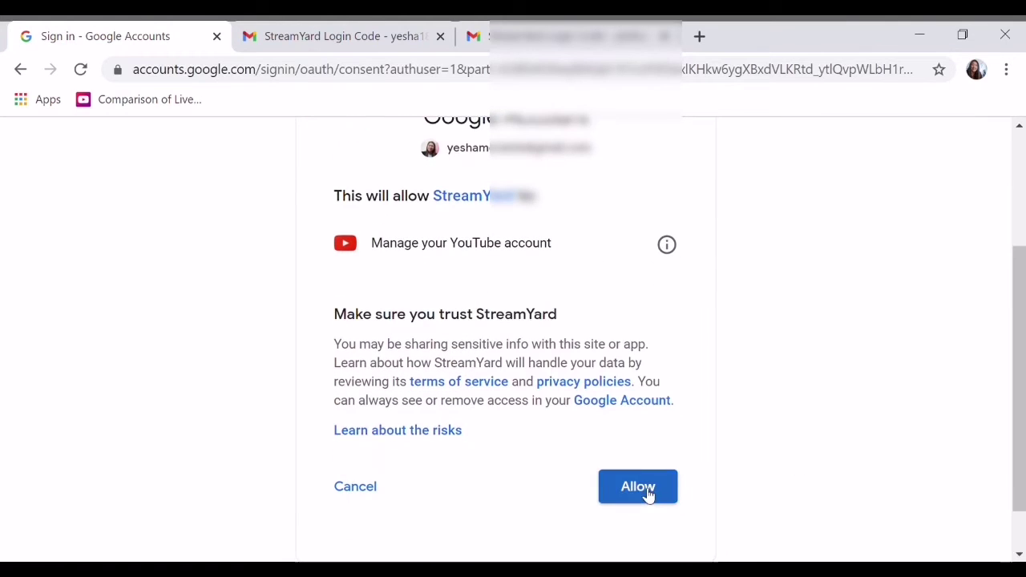
click(646, 493)
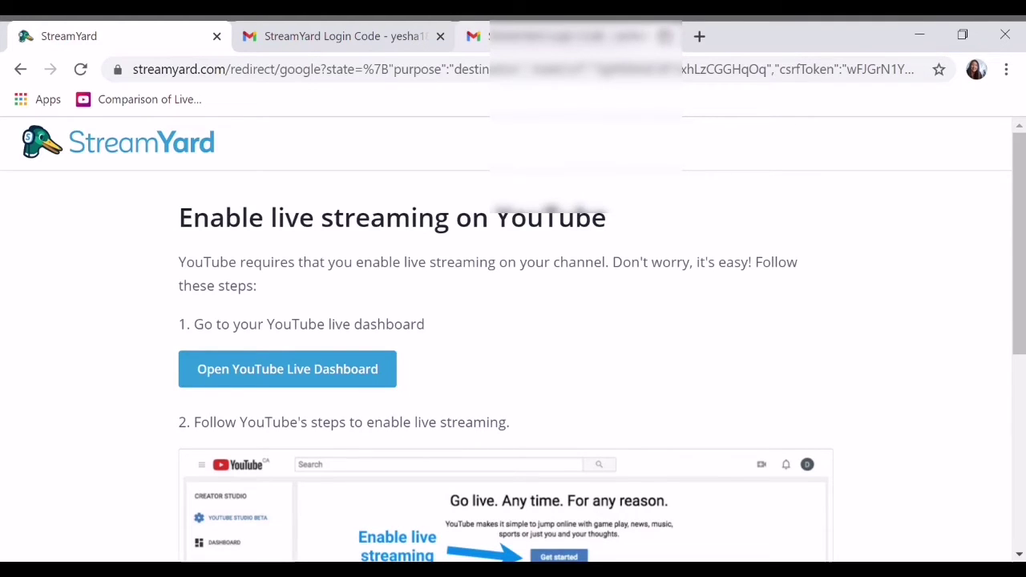
Close the extra Gmail tab and navigate back to the Add a destination page.
click(665, 36)
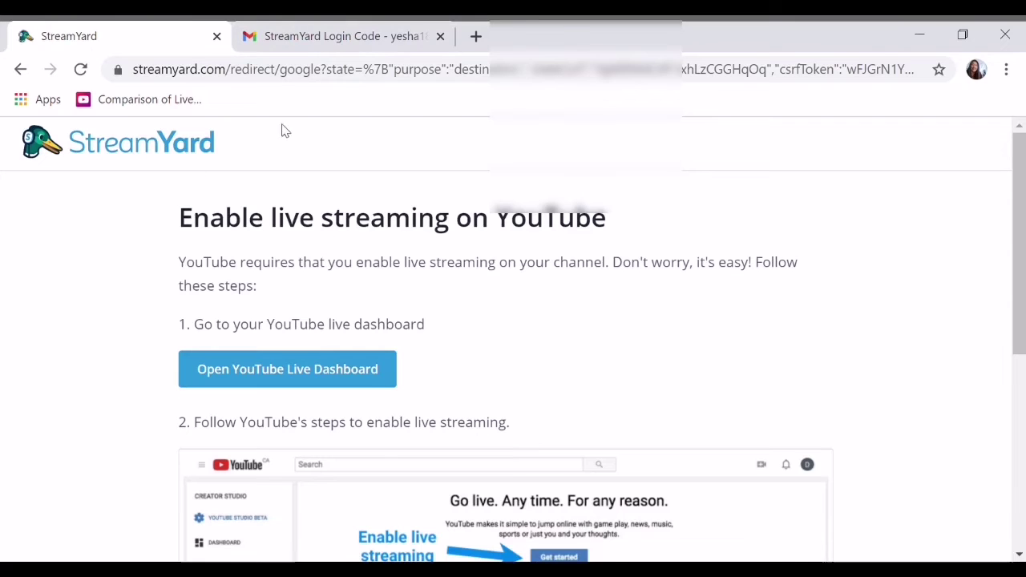
click(339, 33)
click(107, 35)
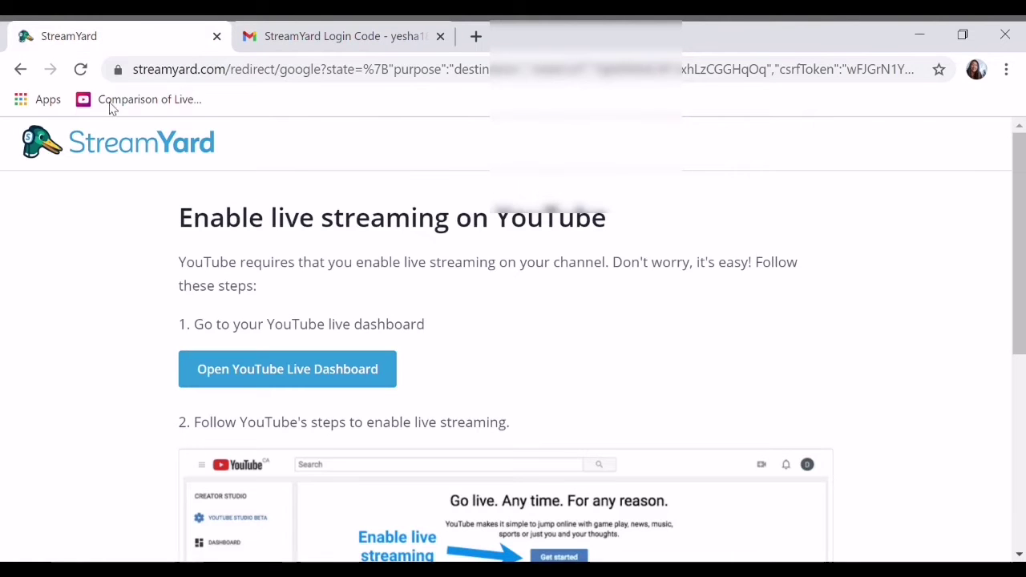
click(20, 70)
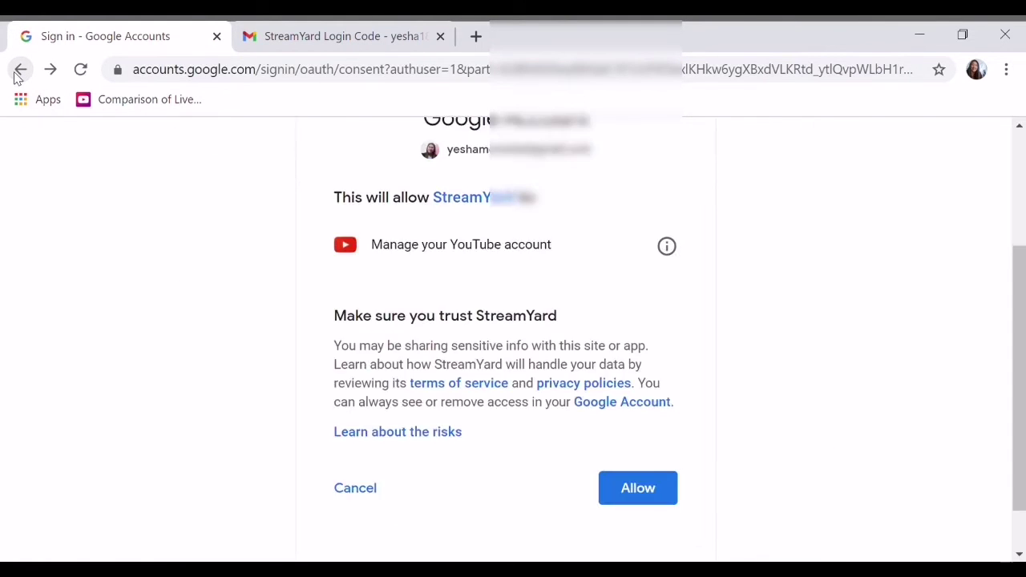
click(20, 70)
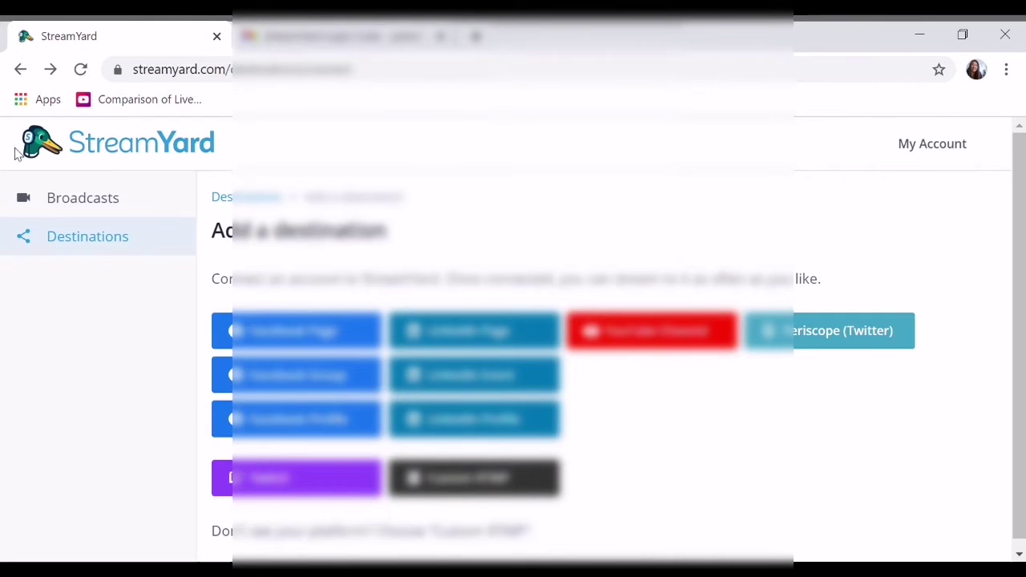
Look through the three Facebook and three YouTube destinations, then go to Upcoming Broadcasts.
click(20, 70)
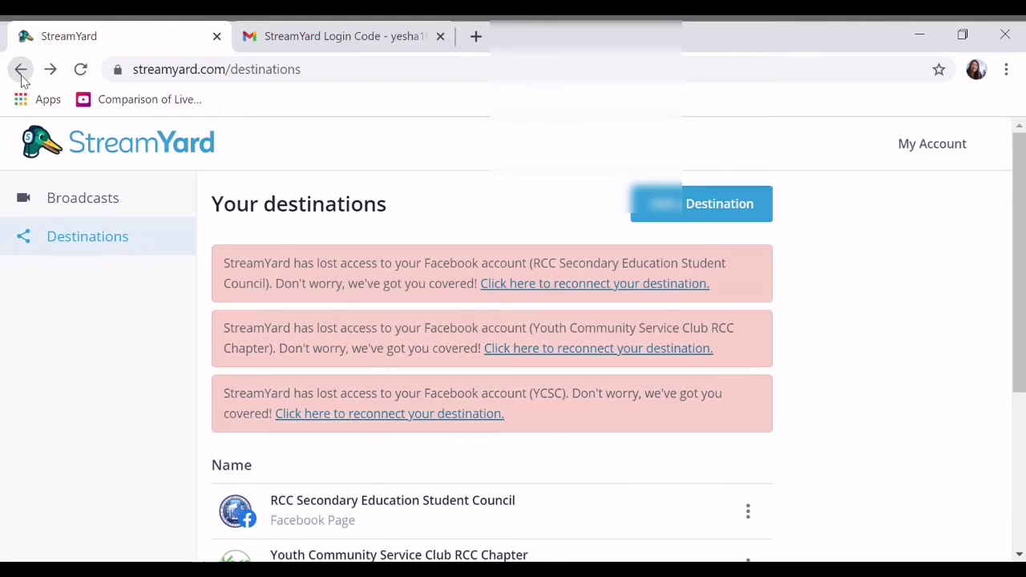
drag(1021, 347, 1018, 520)
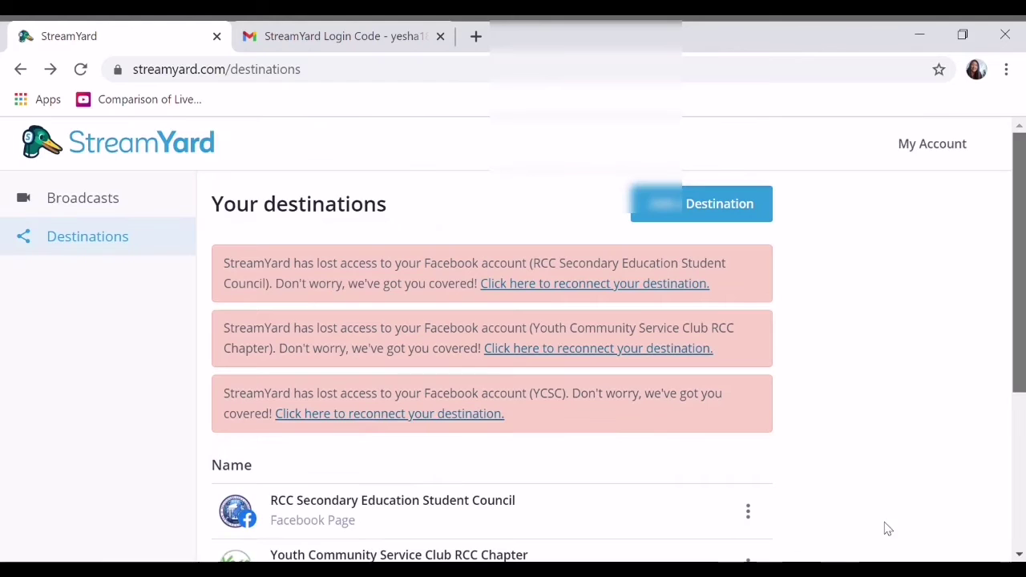
scroll(997, 458, down, 4)
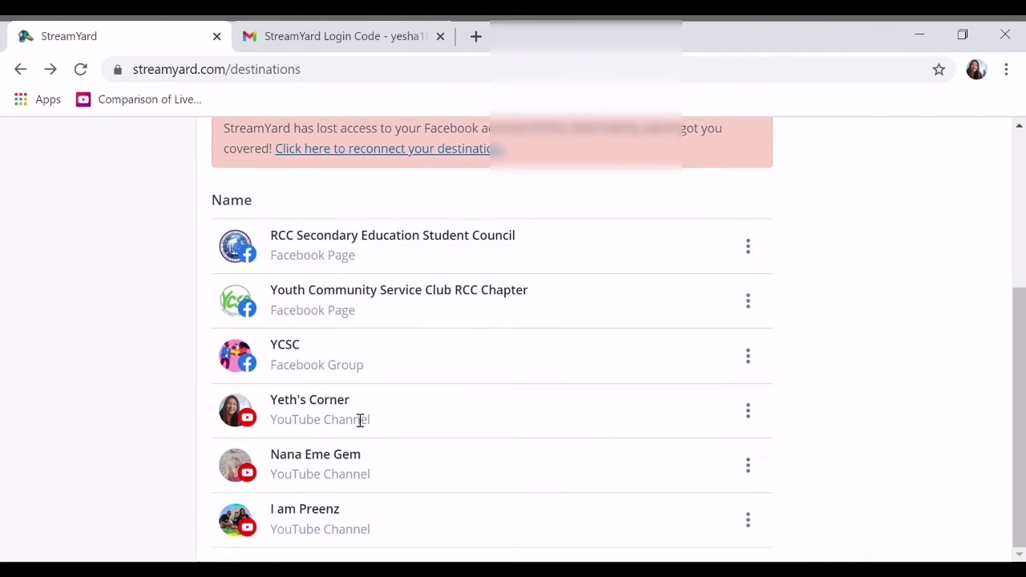
drag(1019, 425, 1014, 390)
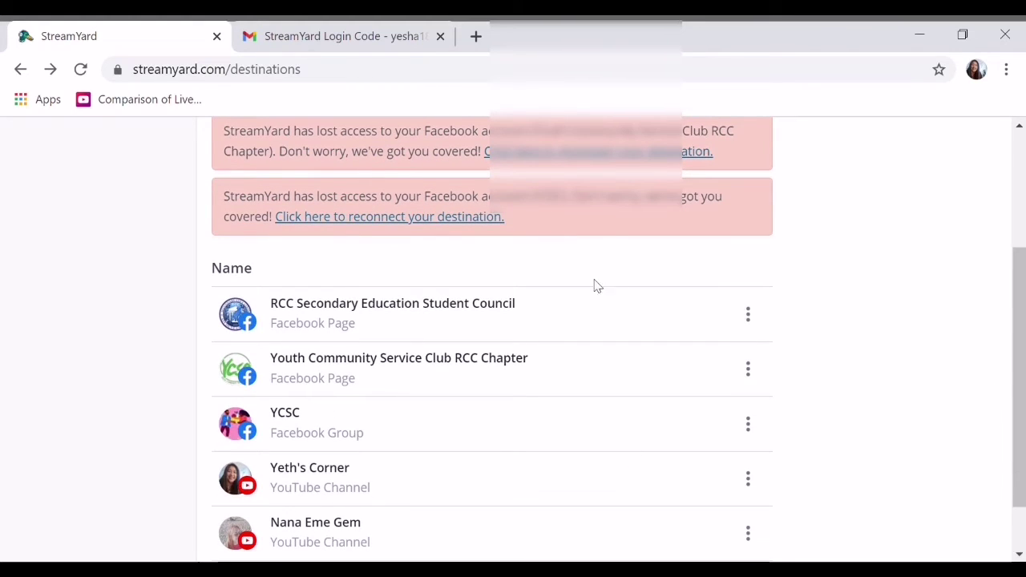
drag(1020, 376, 1019, 261)
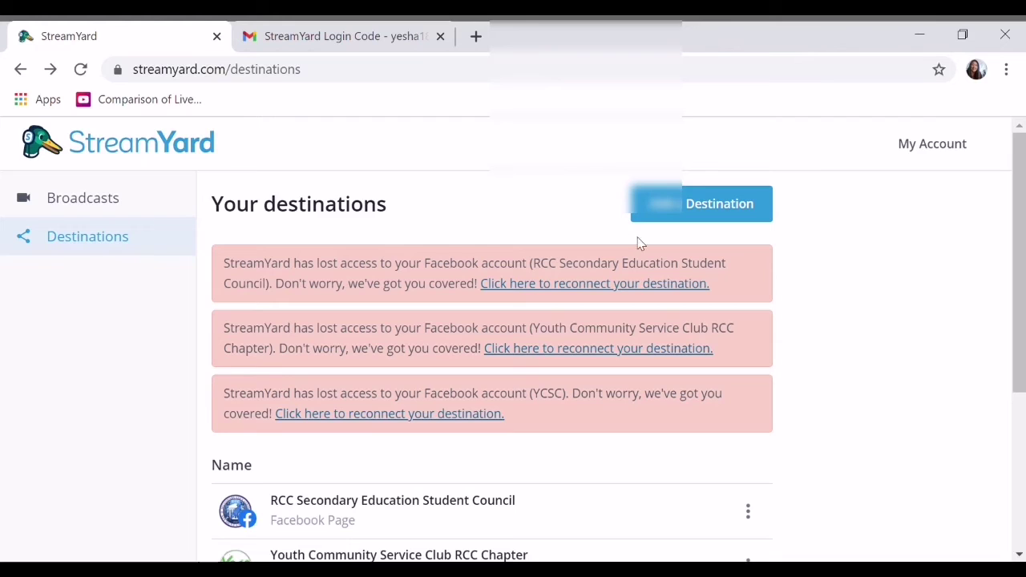
click(115, 201)
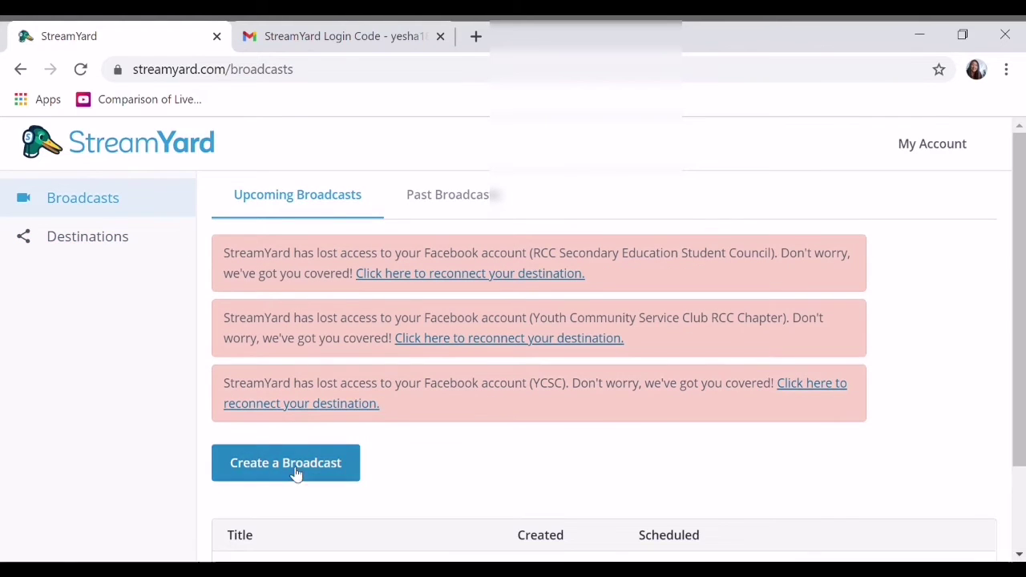
Start a new YouTube broadcast titled 'Paangat Program' and fill in its details.
click(293, 473)
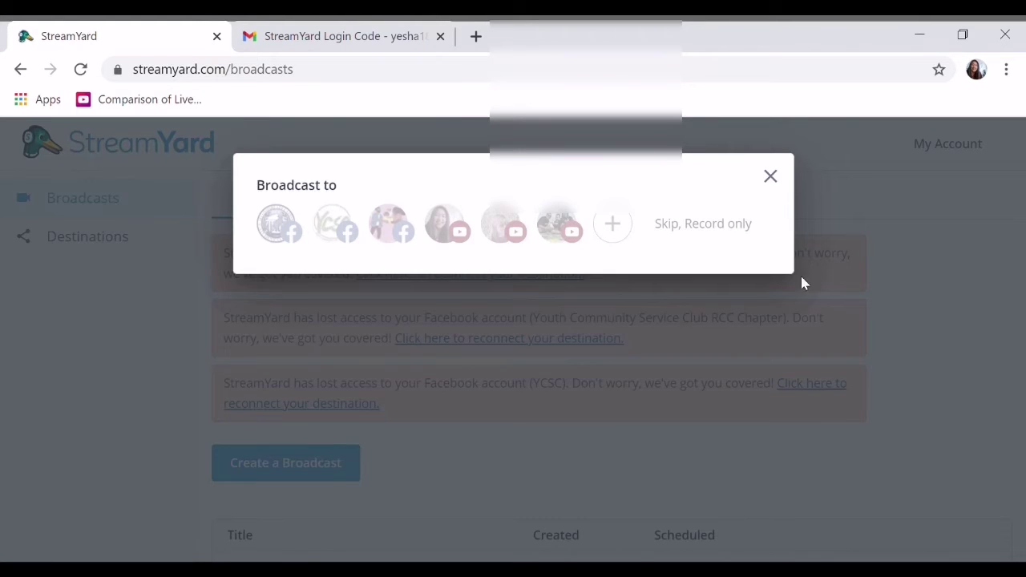
click(445, 224)
click(408, 320)
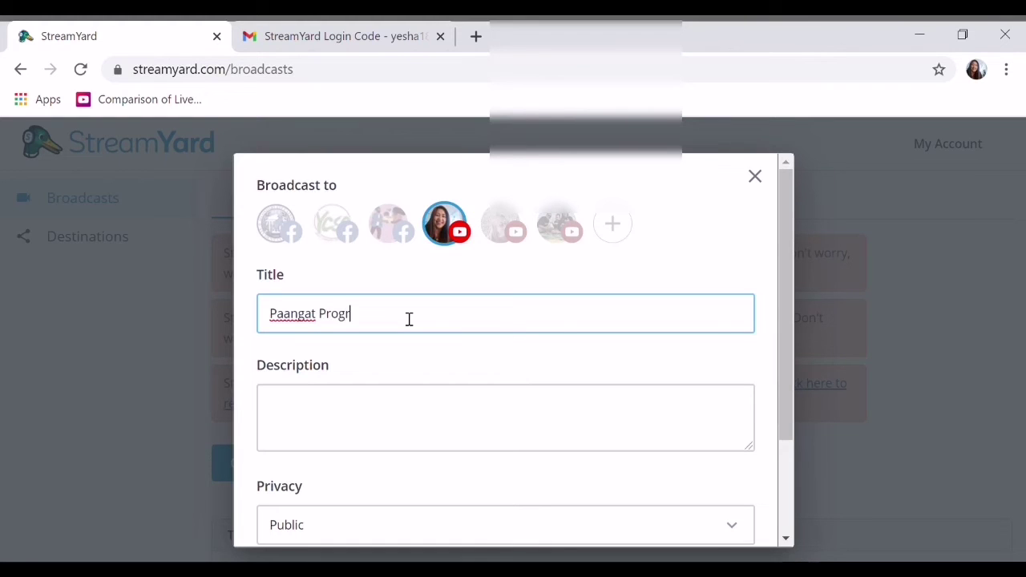
click(371, 418)
drag(786, 409, 769, 531)
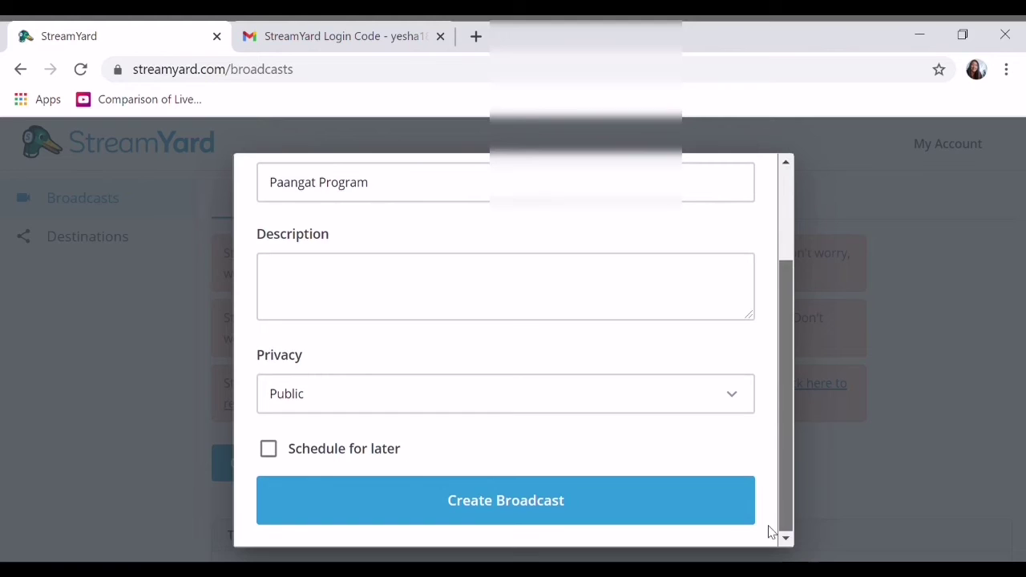
Make it Unlisted, schedule it for 10:30 AM today with a thumbnail, and create it.
key(Down)
click(271, 450)
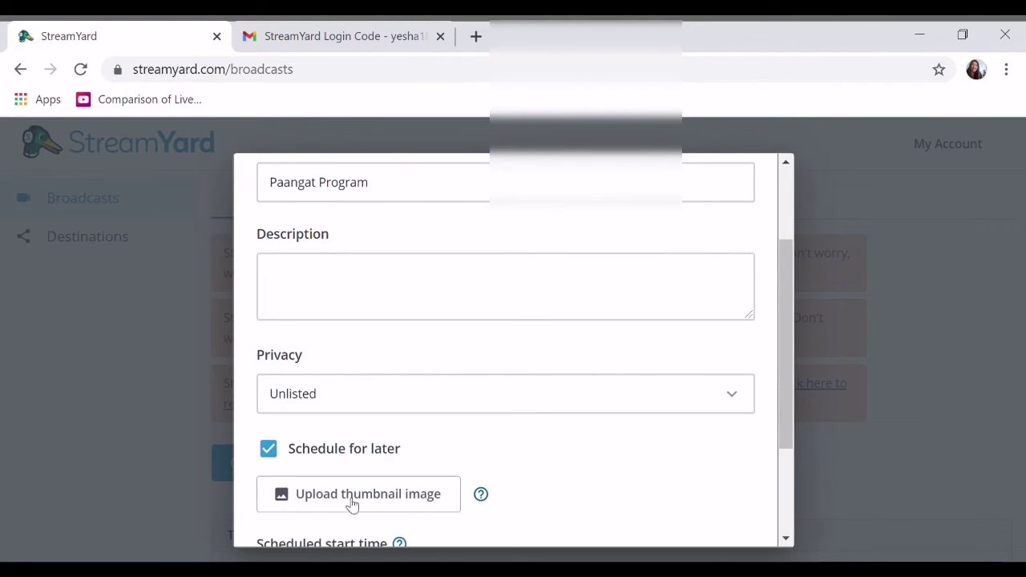
click(352, 498)
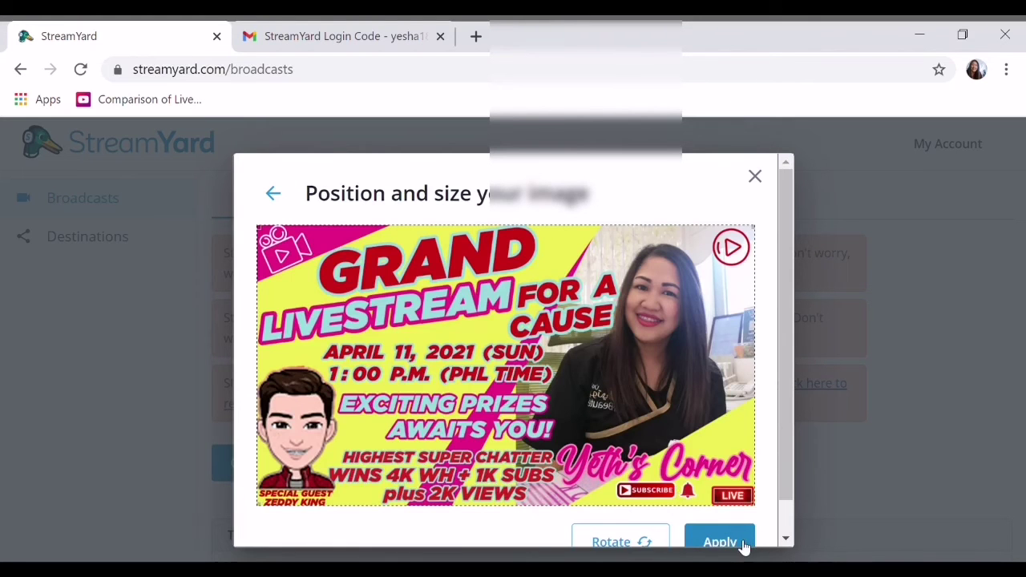
click(744, 541)
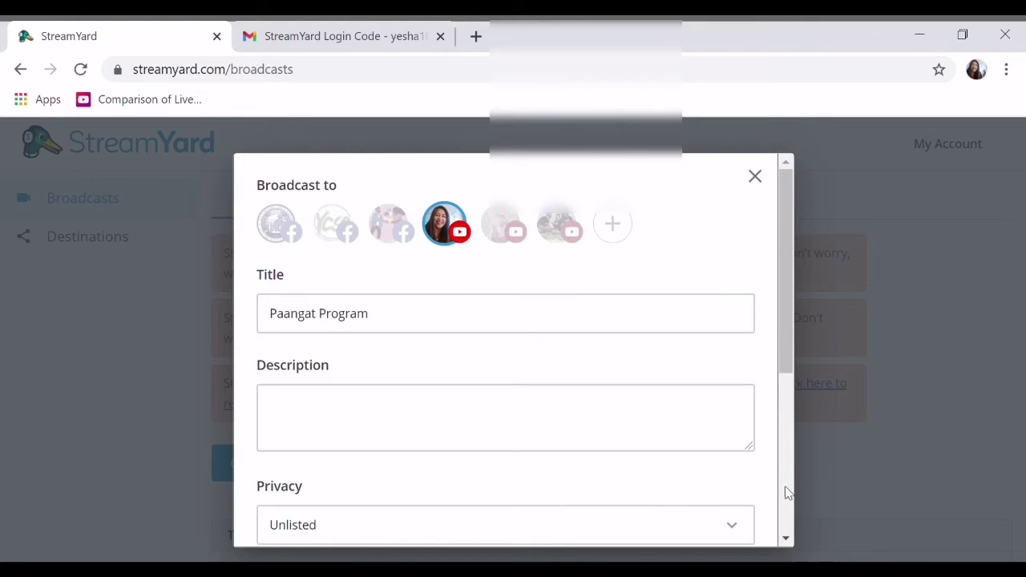
drag(787, 375, 708, 499)
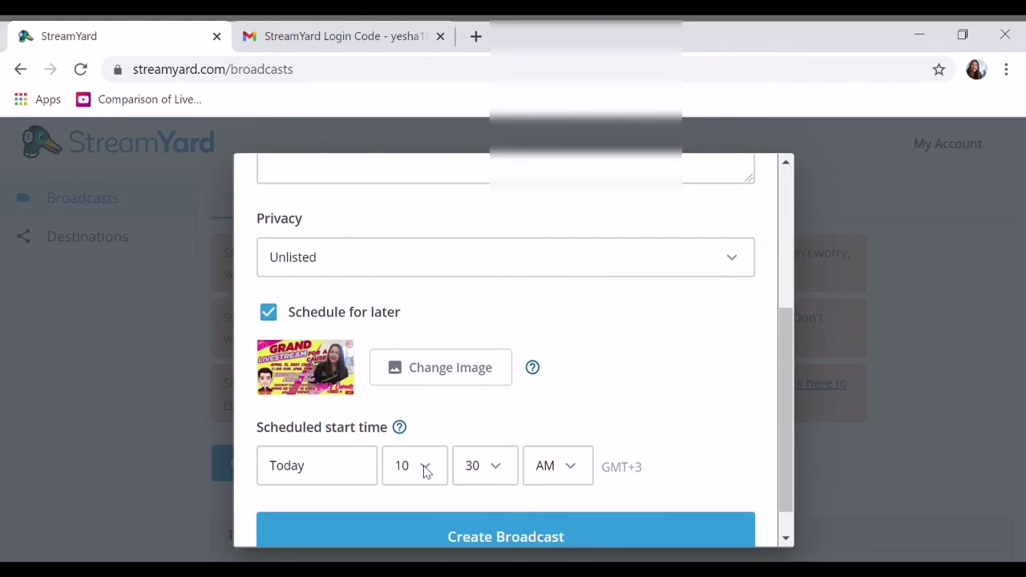
drag(785, 478, 787, 499)
click(532, 494)
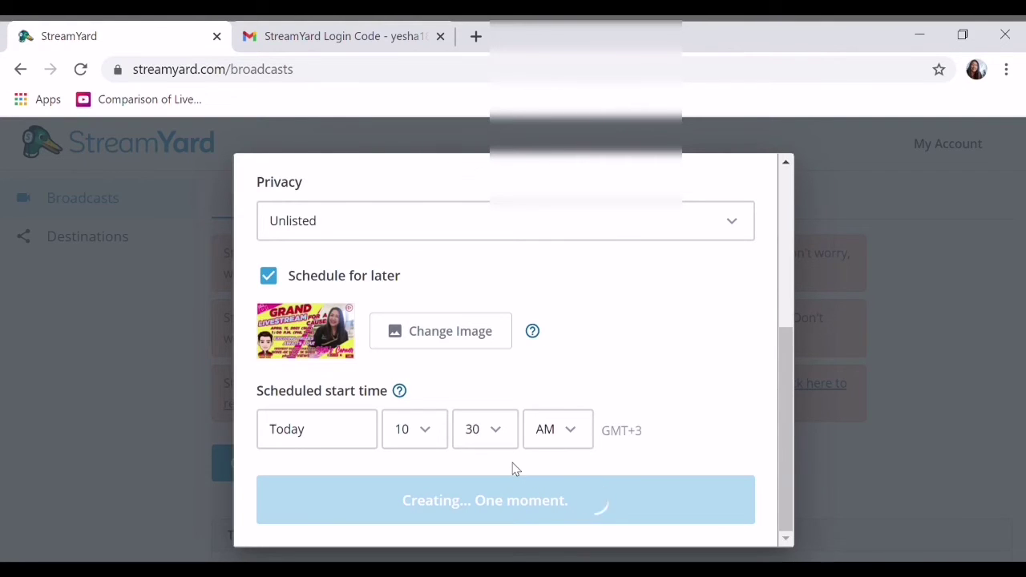
scroll(1016, 327, down, 2)
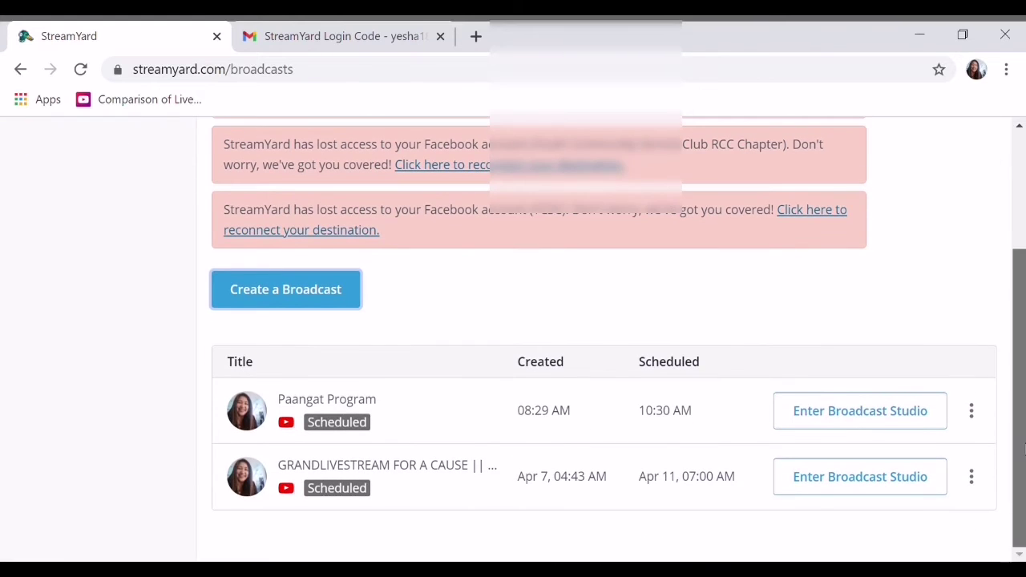
Join the GRANDLIVESTREAM studio with the camera off and microphone muted.
click(904, 485)
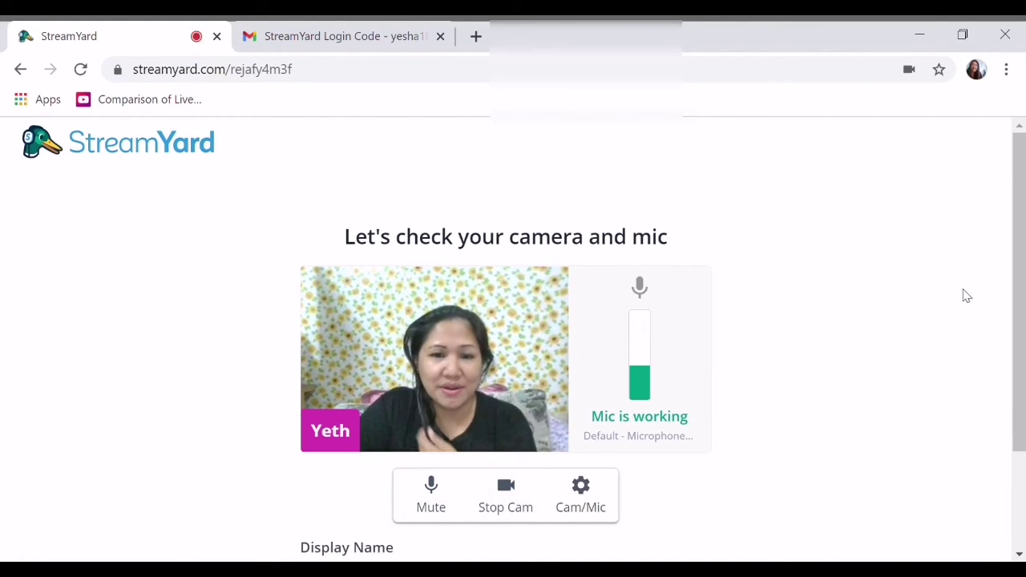
click(505, 489)
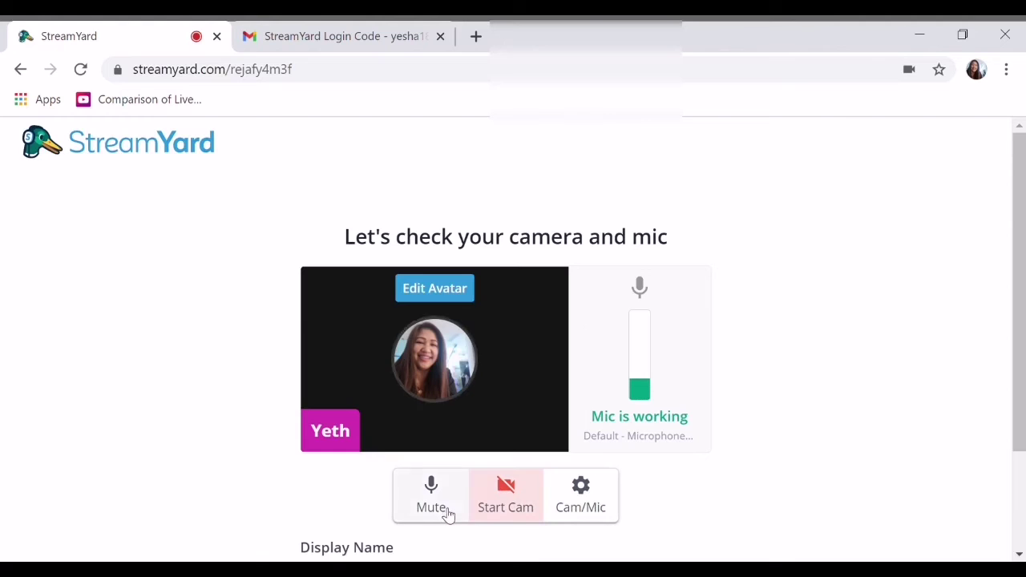
click(430, 498)
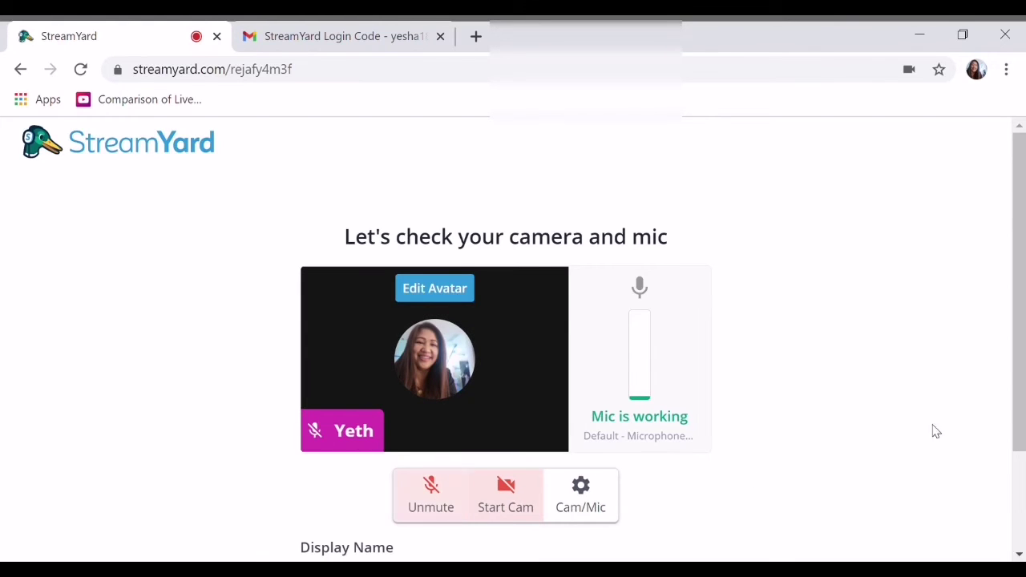
scroll(876, 449, down, 2)
click(591, 544)
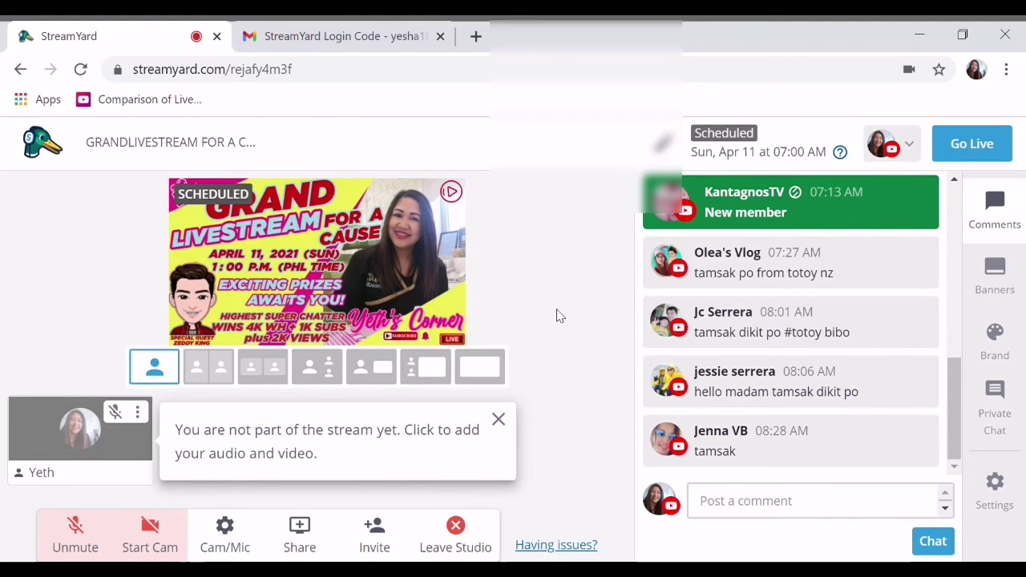
Dismiss the not-in-stream notice and show the Yeth's Corner logo from Brand settings.
click(498, 419)
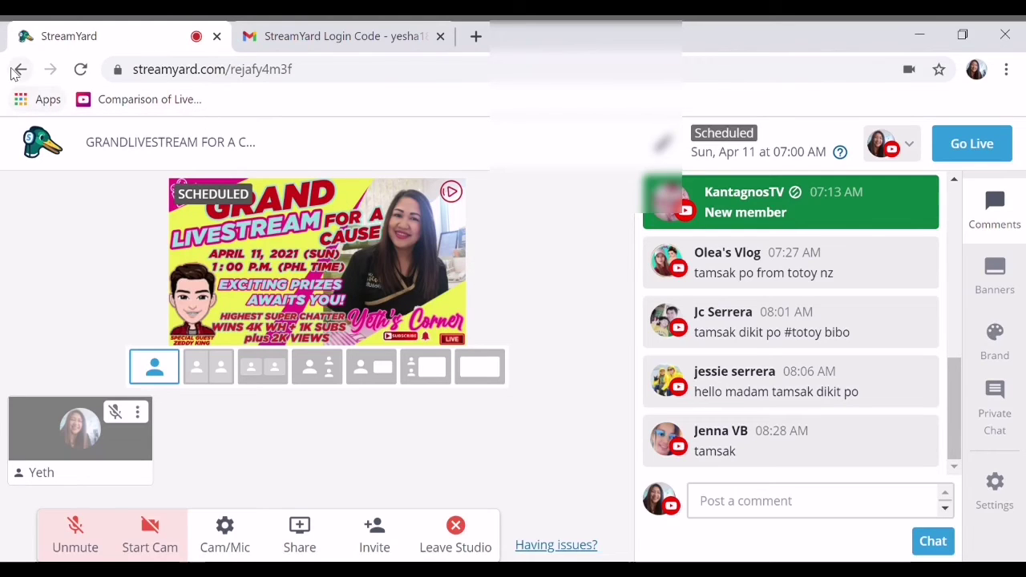
click(995, 272)
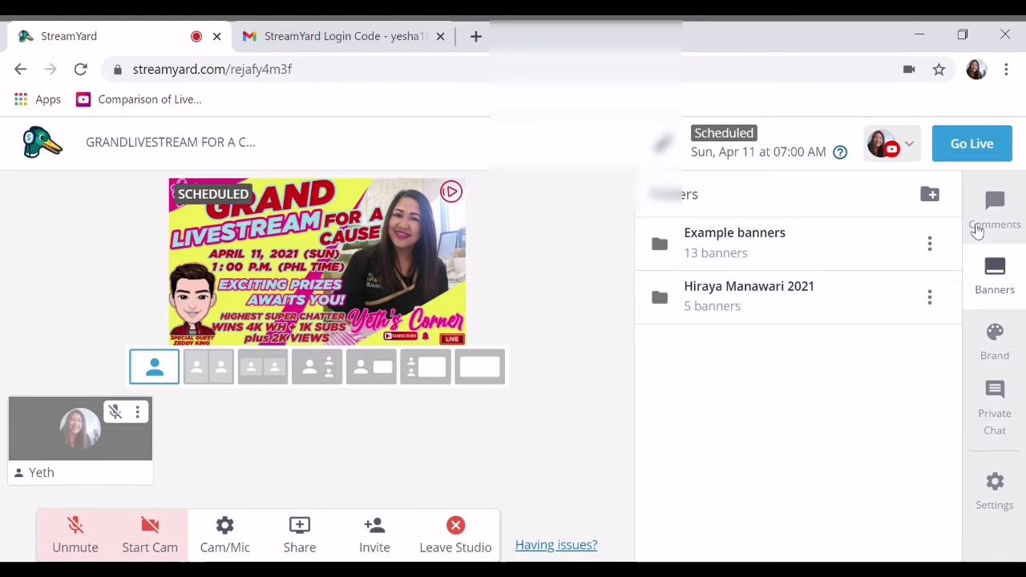
click(987, 218)
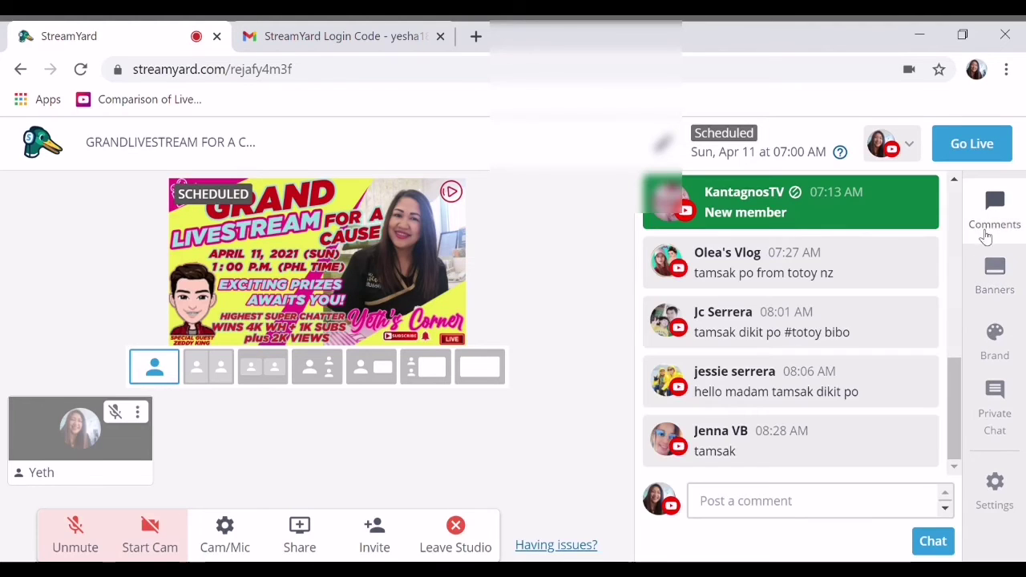
click(1000, 344)
drag(953, 292, 877, 350)
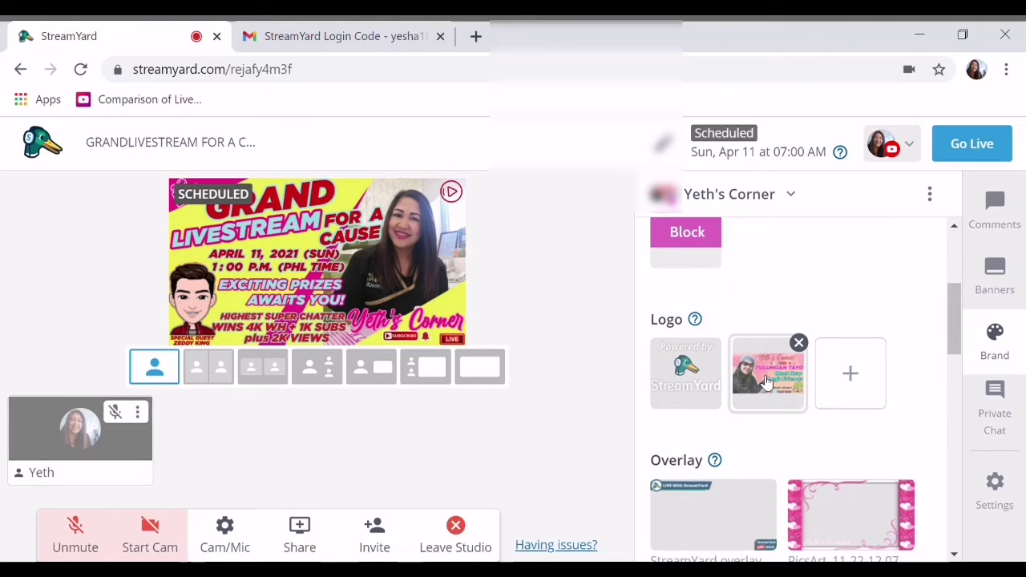
click(765, 383)
Remove the Grand Livestream image and clear the Tulungan Tayo background.
drag(955, 340, 955, 428)
click(855, 425)
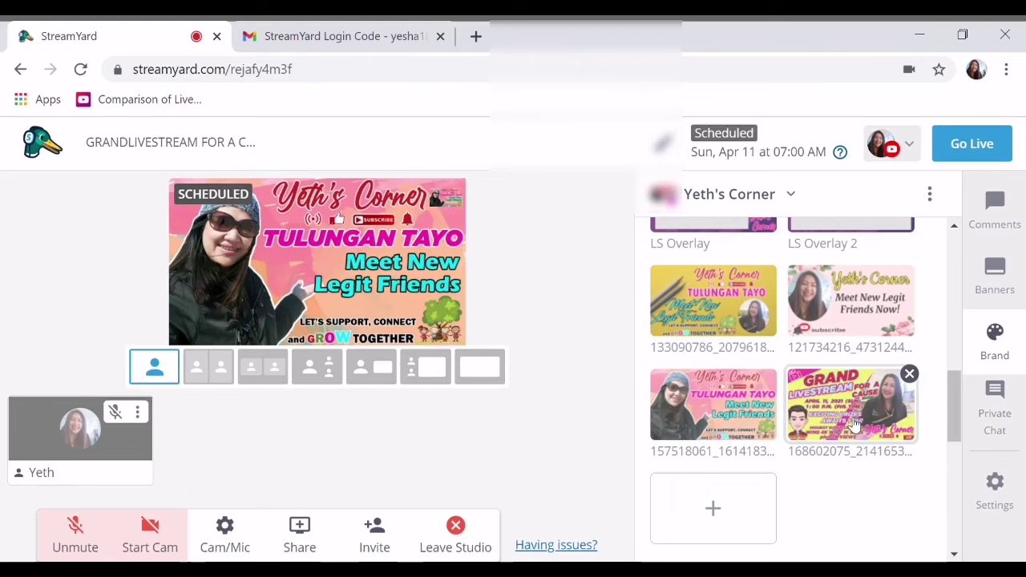
drag(953, 385, 952, 467)
click(869, 453)
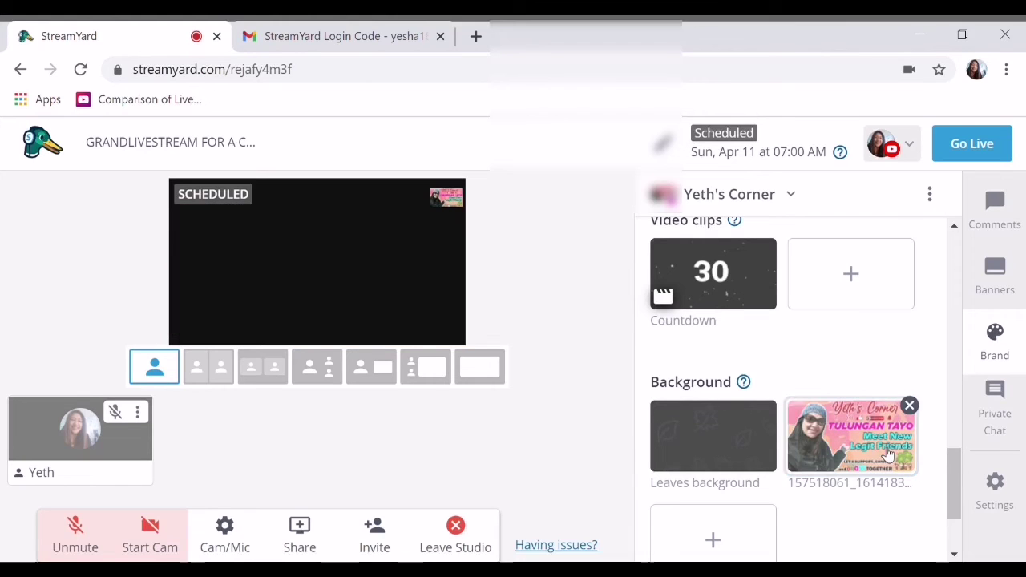
Try the pink hearts and LS Overlay 2 frames, then apply the Thanksgiving LS Overlay.
drag(959, 474, 943, 366)
click(867, 336)
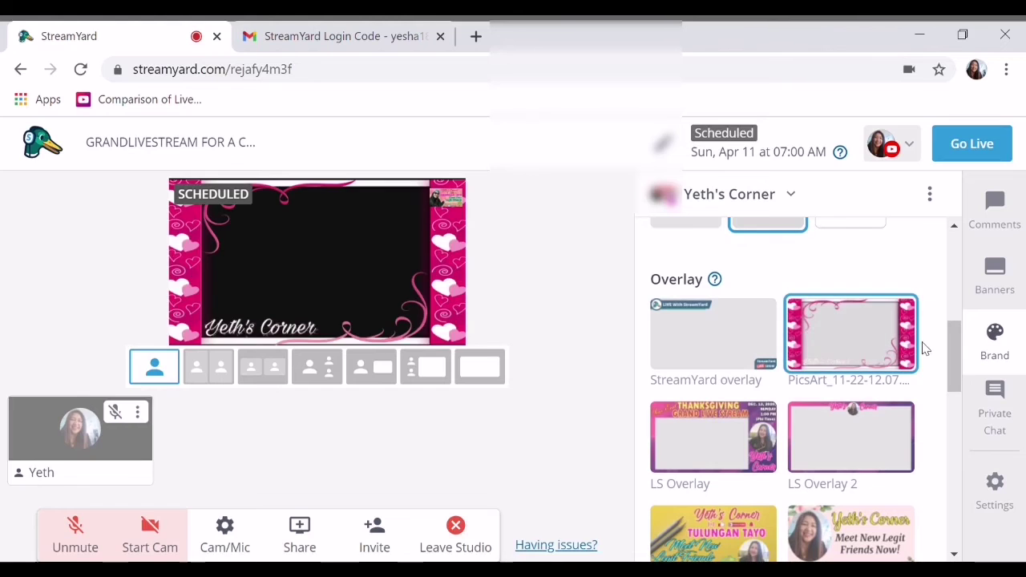
scroll(954, 363, down, 3)
scroll(886, 331, up, 2)
click(880, 332)
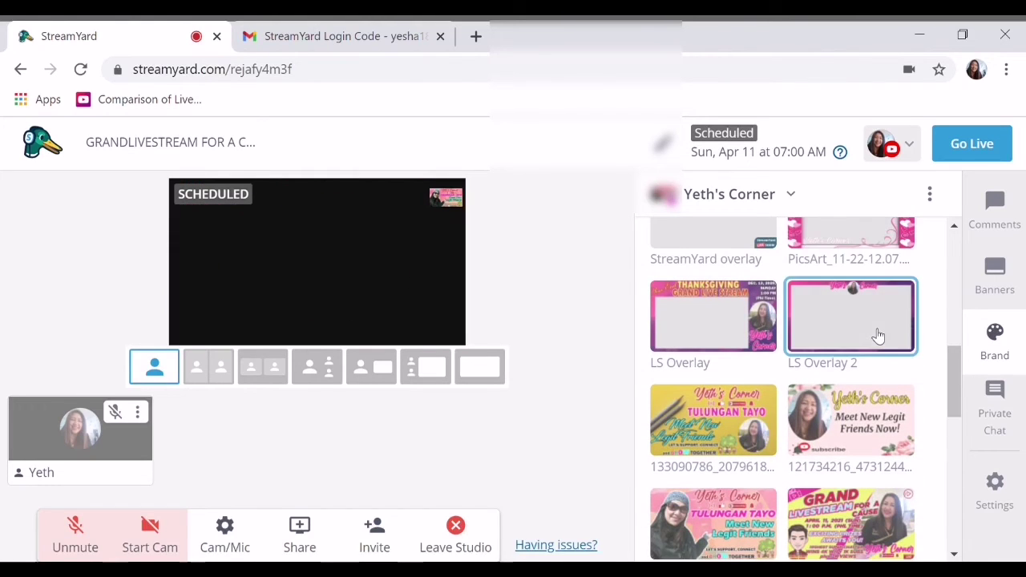
click(705, 339)
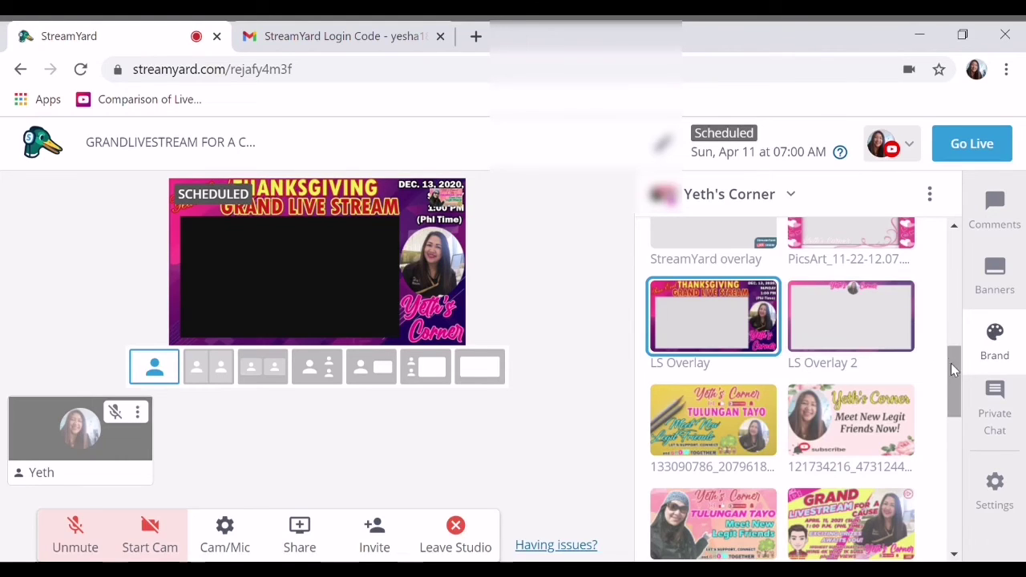
drag(954, 365, 962, 437)
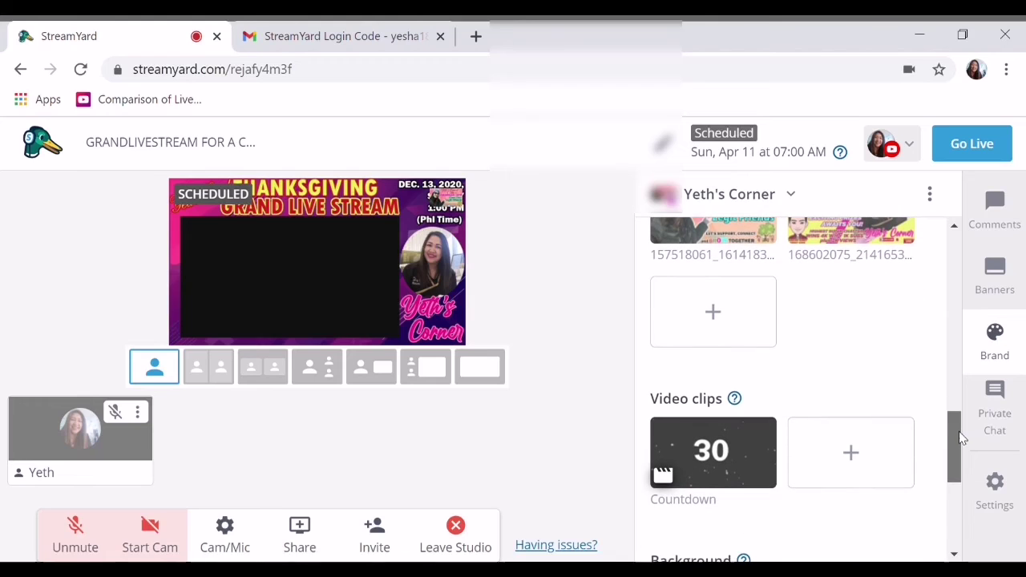
click(723, 451)
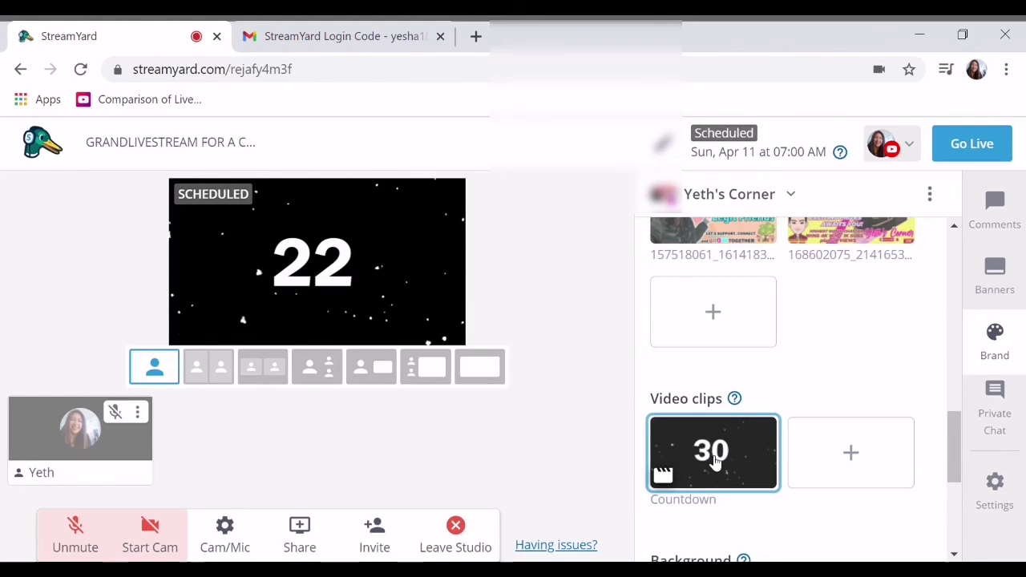
click(712, 458)
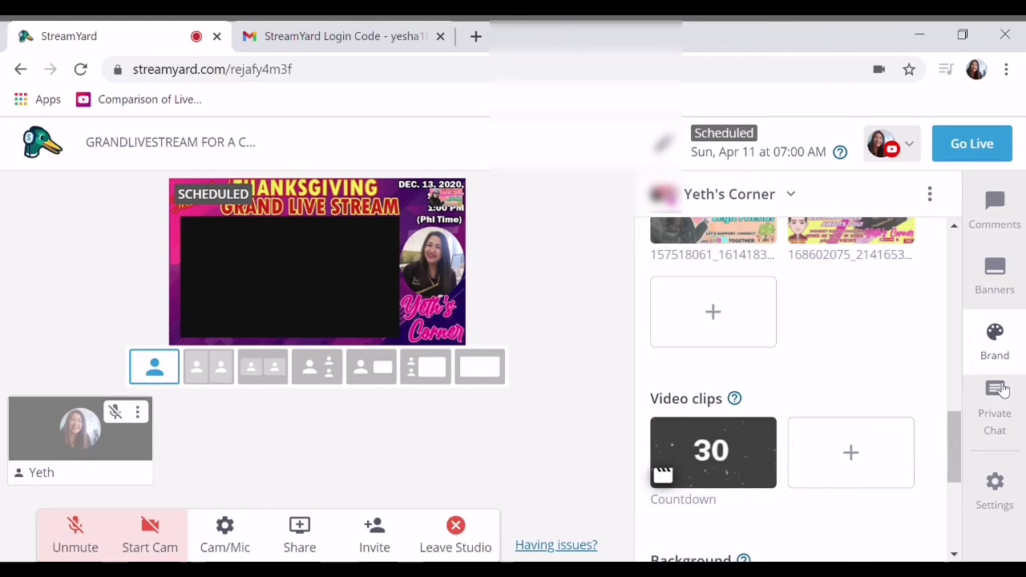
click(994, 289)
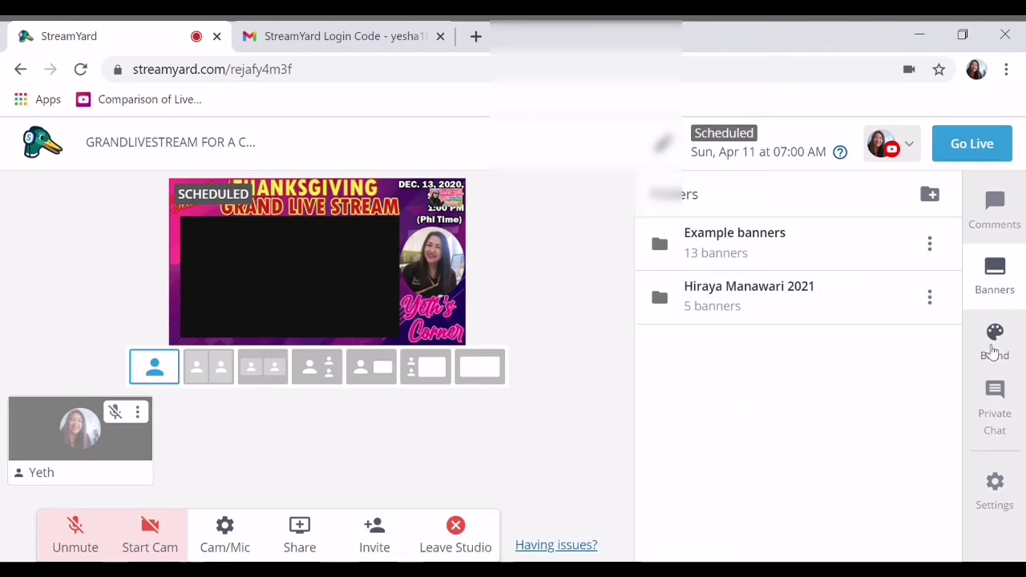
click(992, 351)
click(994, 273)
click(1010, 221)
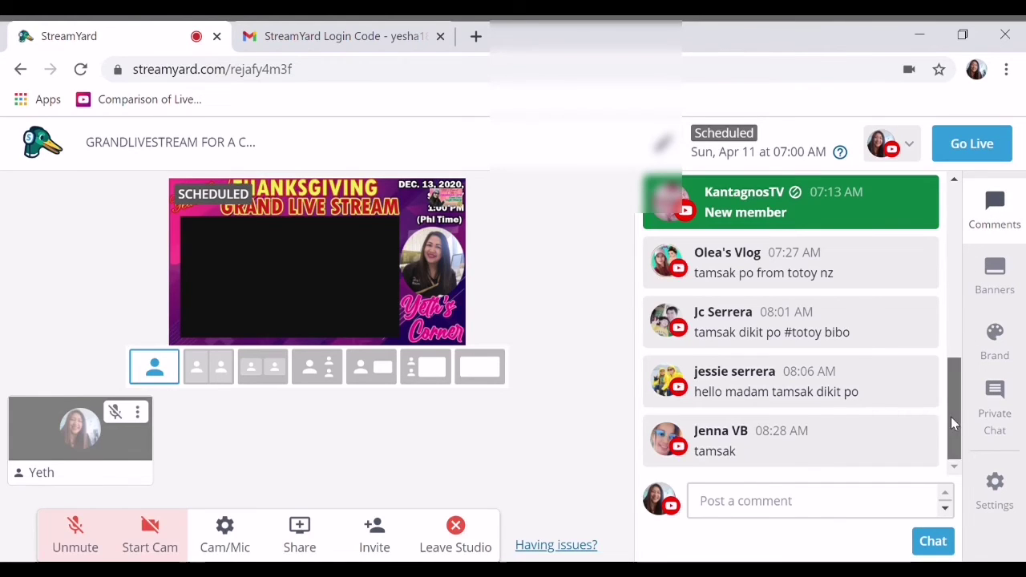
scroll(951, 417, up, 2)
click(1000, 345)
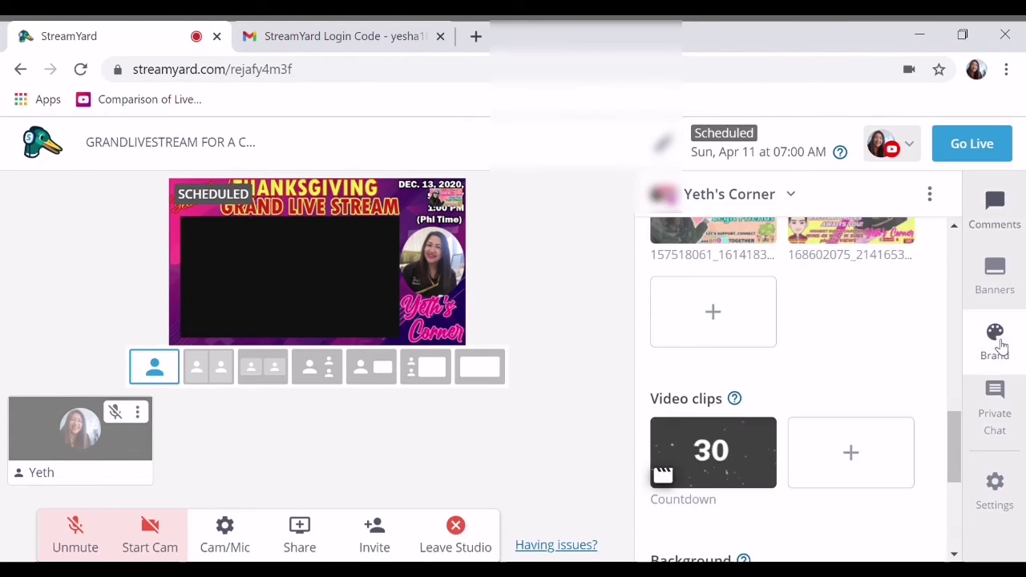
scroll(958, 388, up, 3)
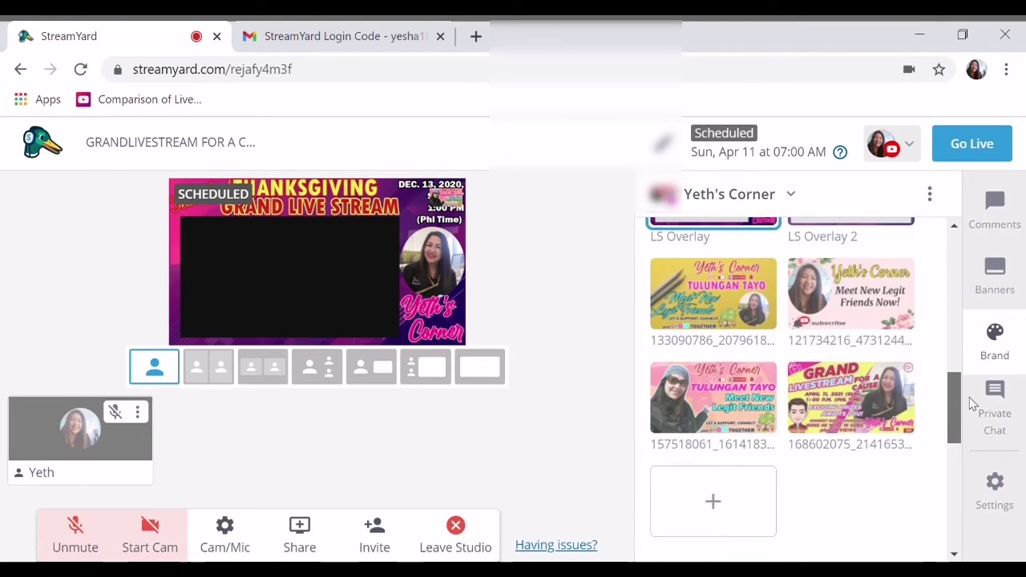
scroll(972, 404, up, 2)
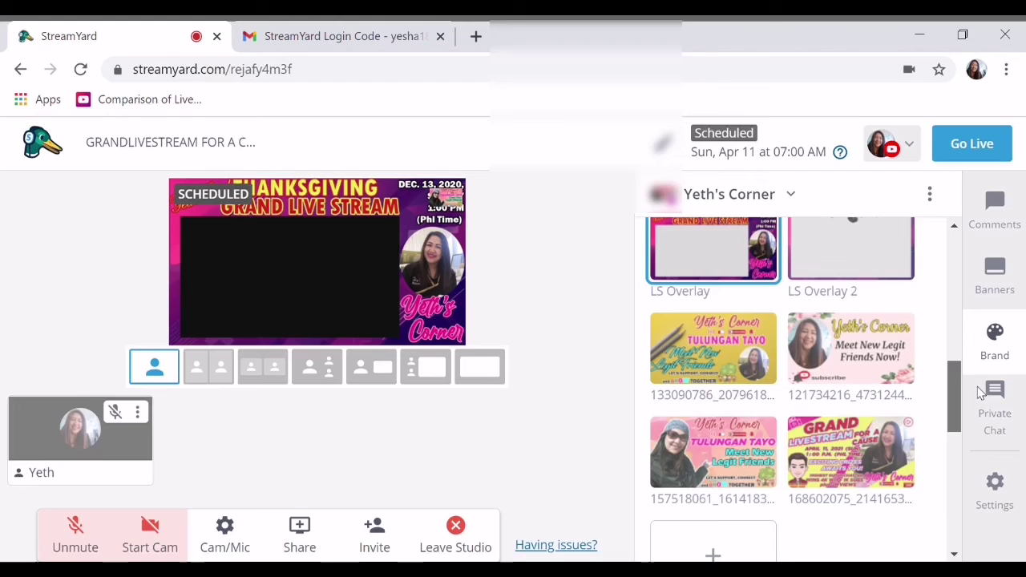
scroll(978, 389, up, 1)
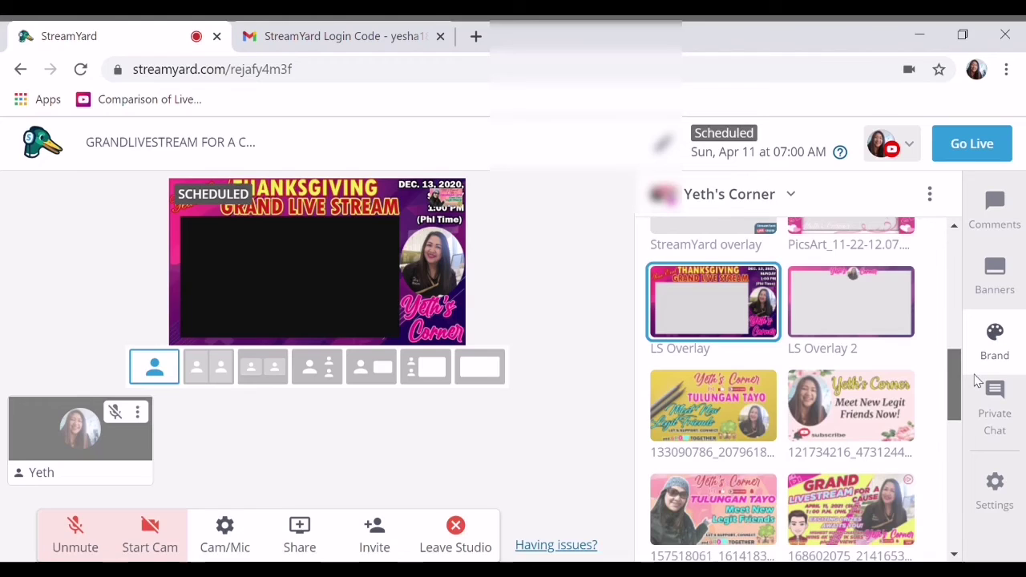
scroll(978, 376, down, 1)
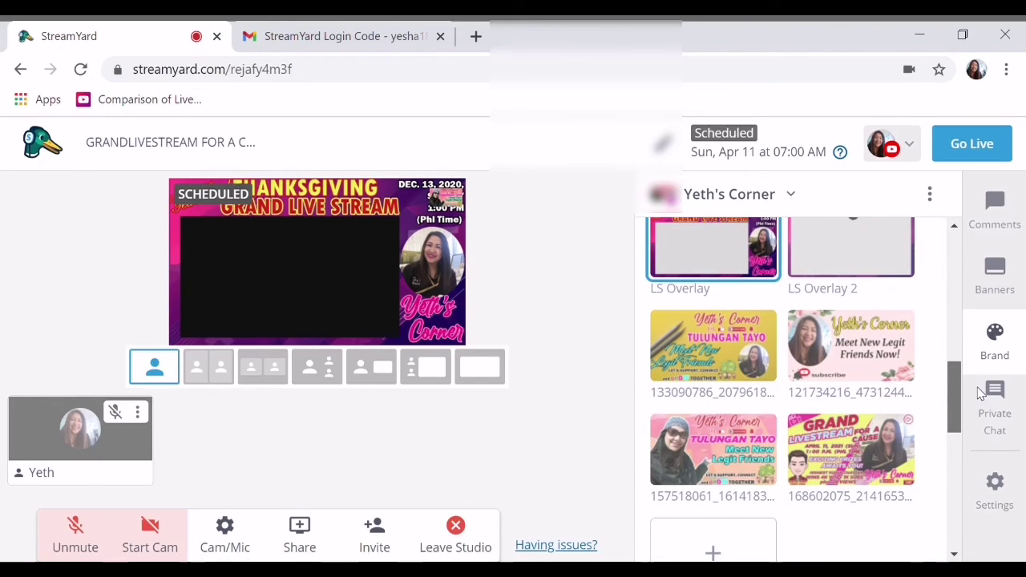
scroll(979, 392, down, 1)
scroll(973, 392, down, 1)
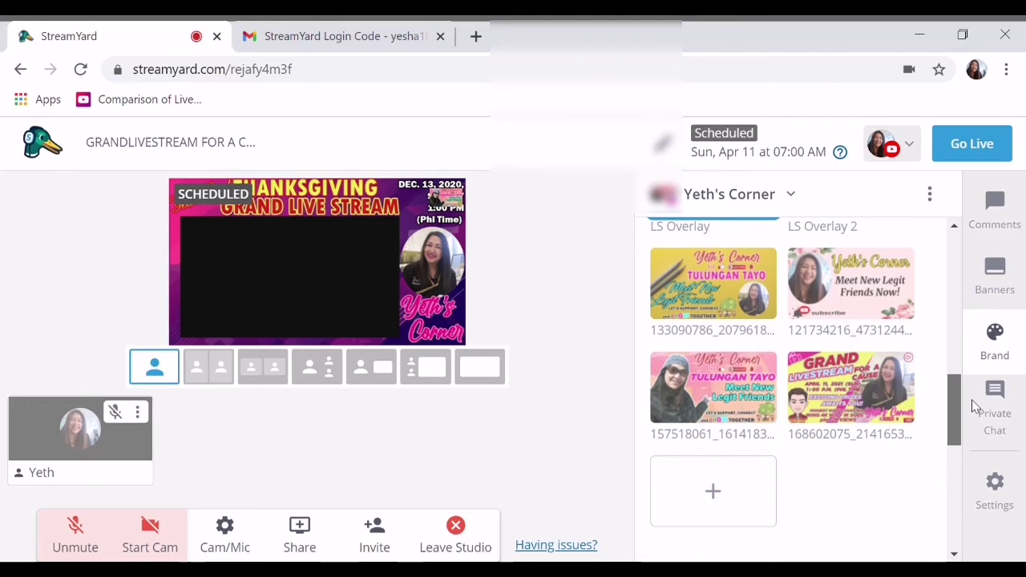
scroll(953, 416, up, 2)
scroll(966, 397, up, 2)
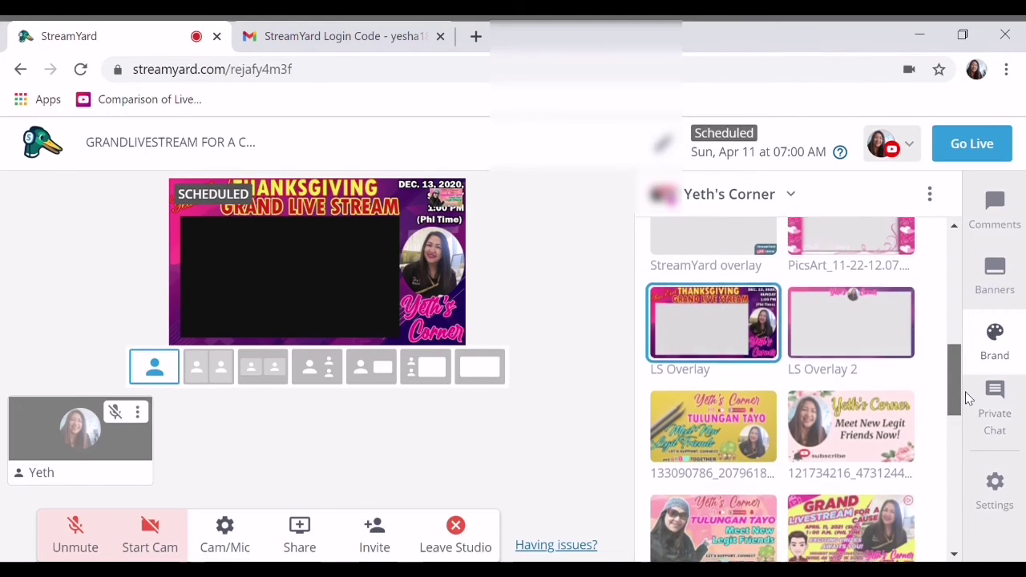
scroll(971, 375, up, 3)
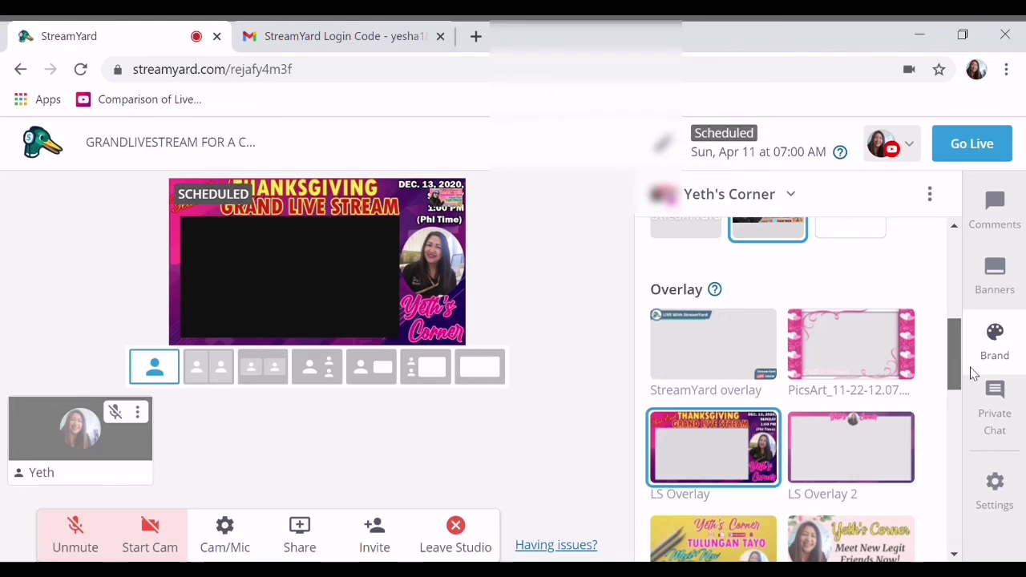
scroll(971, 353, down, 2)
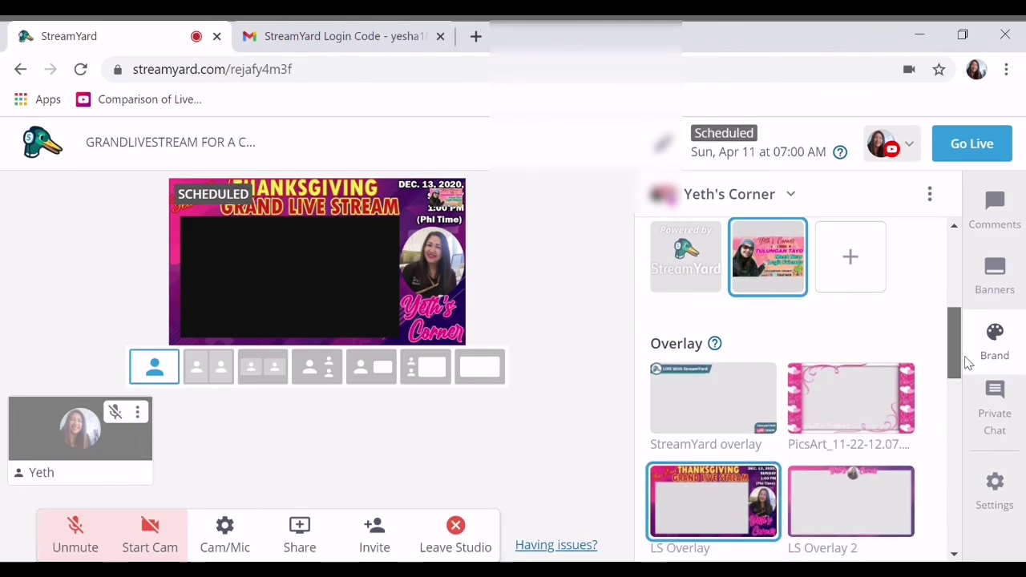
scroll(966, 364, down, 2)
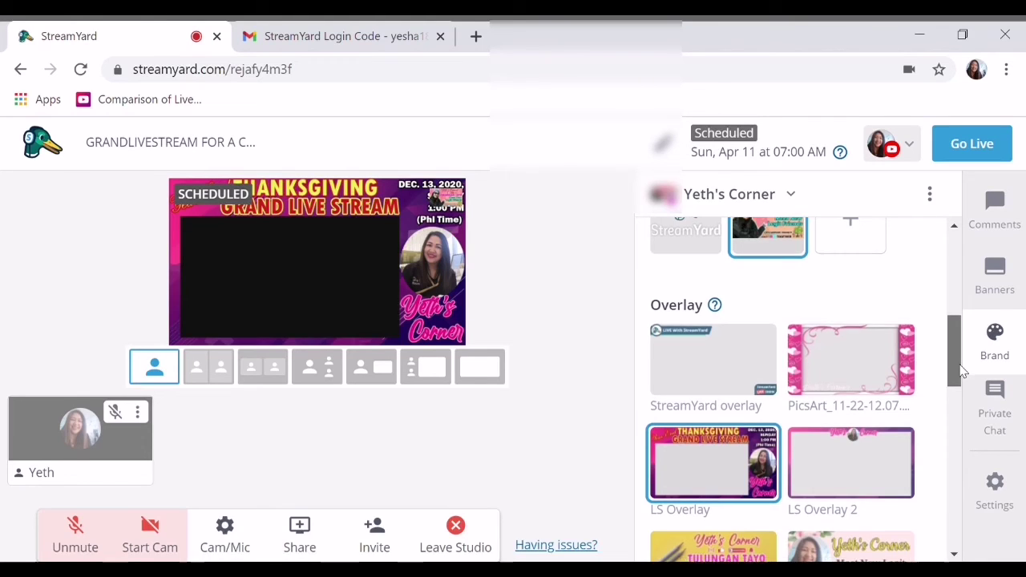
scroll(965, 363, up, 2)
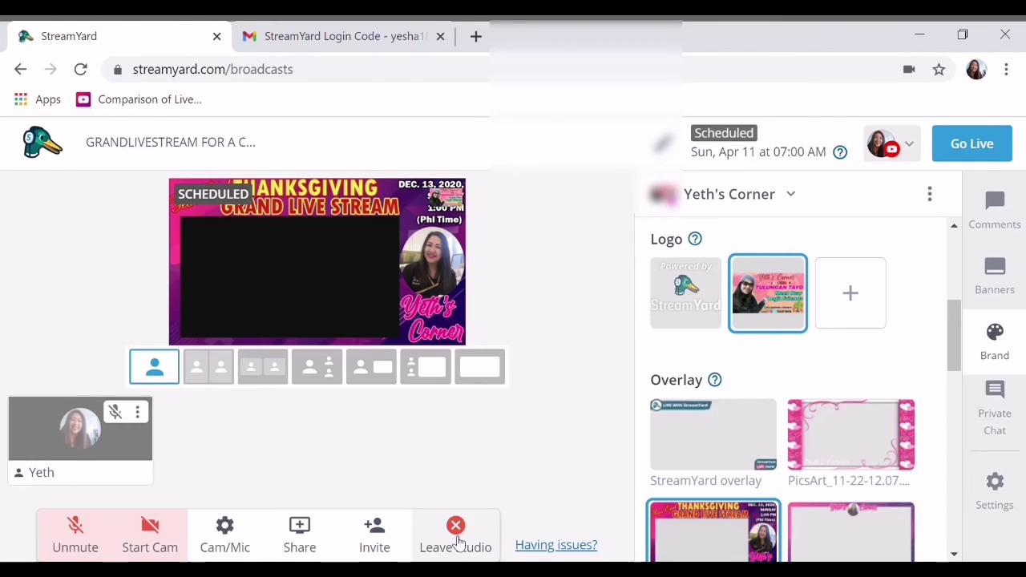
Leave the GRANDLIVESTREAM studio and join the Paangat Program studio with the camera off.
click(457, 541)
drag(1015, 371, 1023, 455)
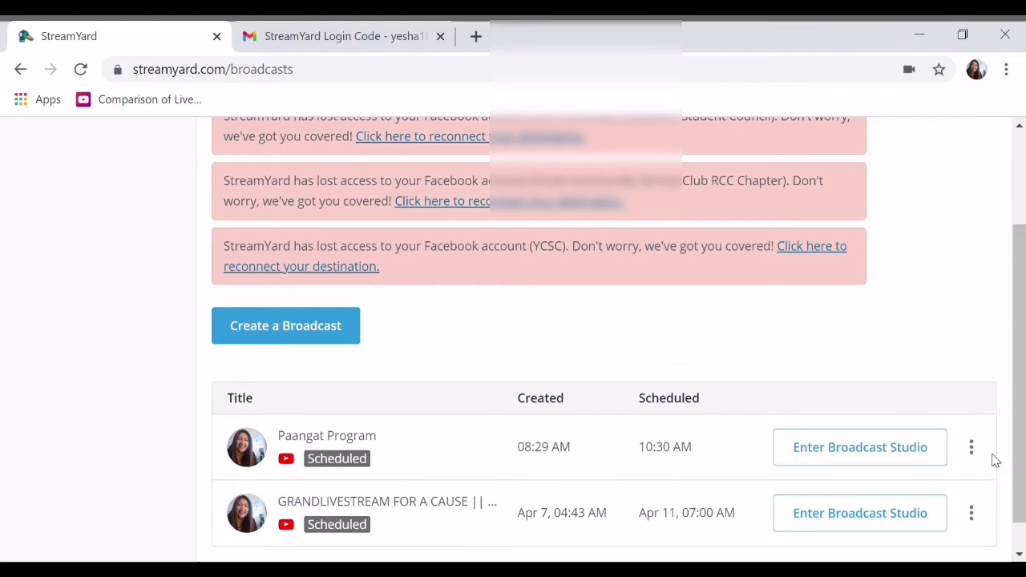
click(874, 453)
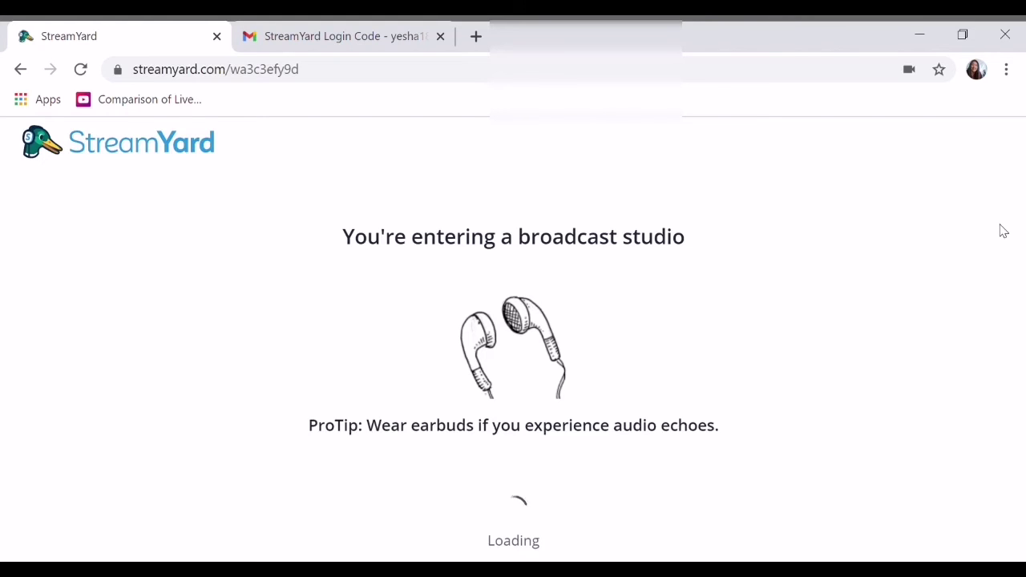
drag(1012, 264, 949, 367)
click(508, 376)
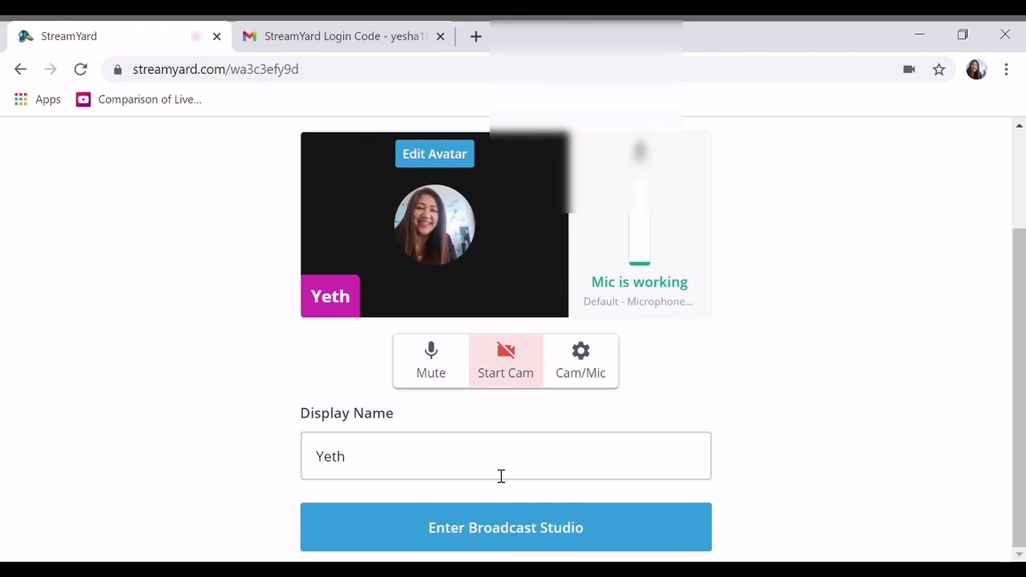
click(486, 530)
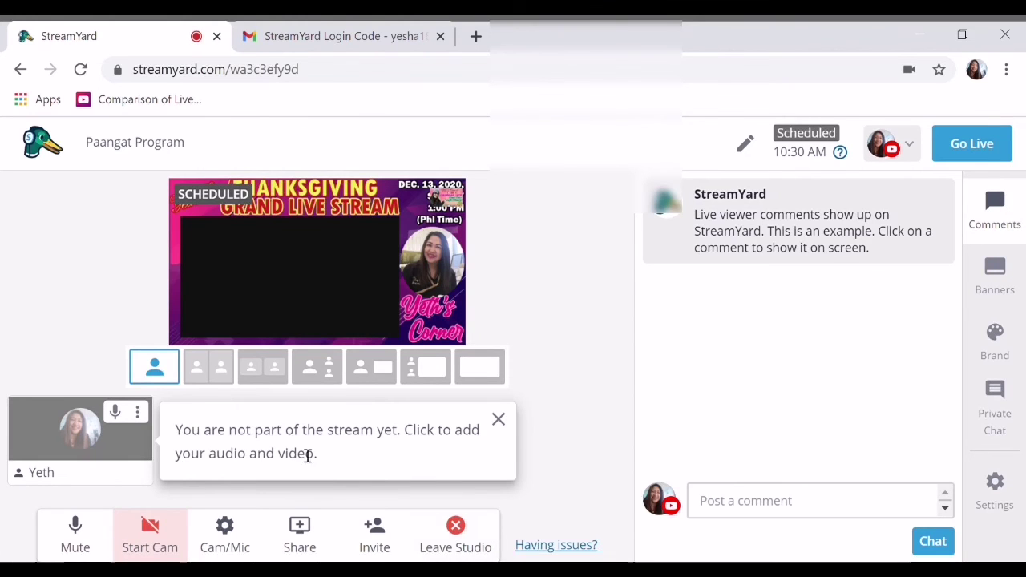
Open Example banners and toggle the HIGHEST SC WILL WIN banner on and off stream.
click(994, 290)
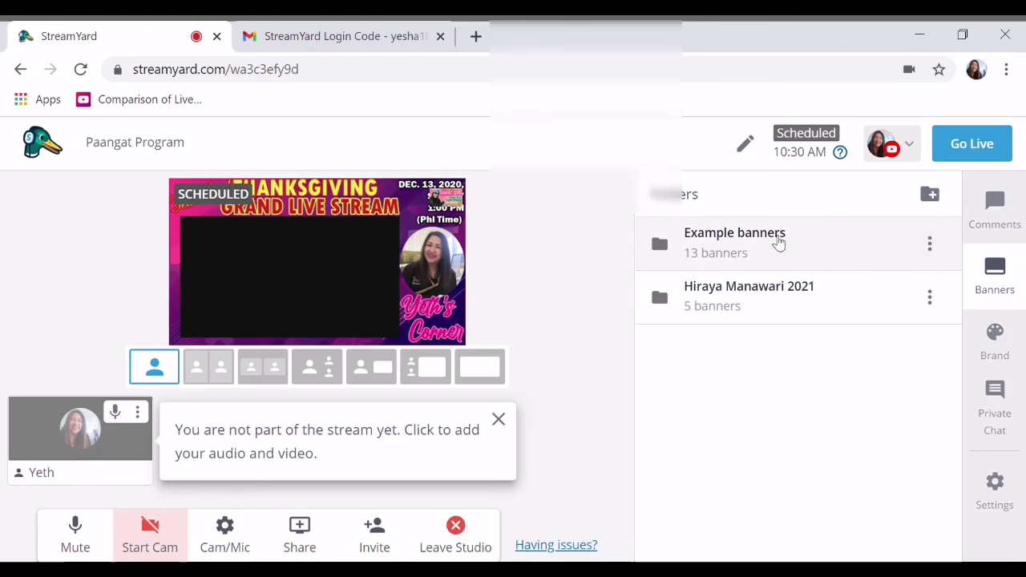
click(776, 241)
drag(952, 282, 973, 321)
click(742, 350)
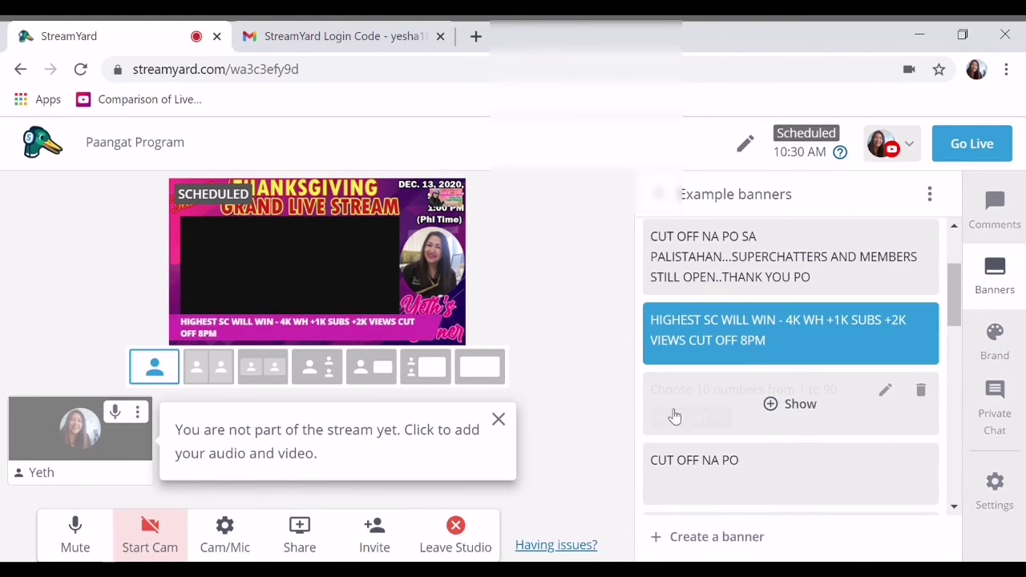
click(792, 333)
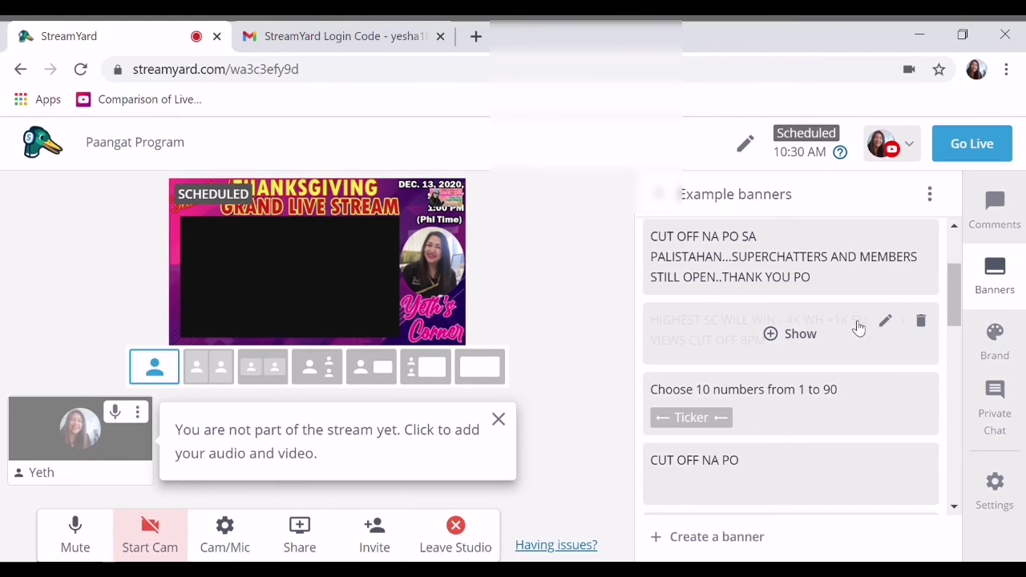
click(789, 334)
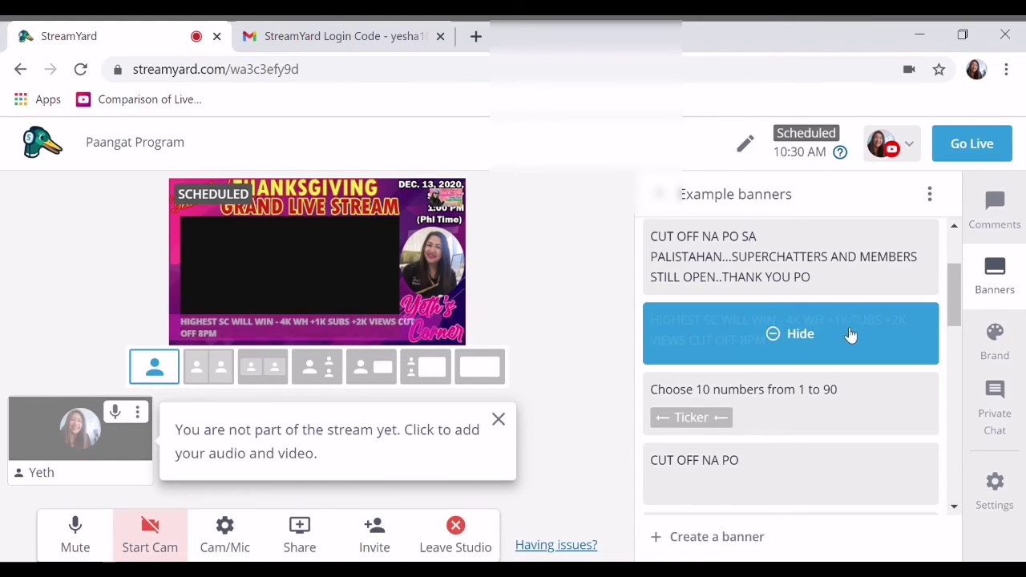
click(894, 330)
Edit the banner to scroll across the bottom as a ticker and save it.
click(882, 322)
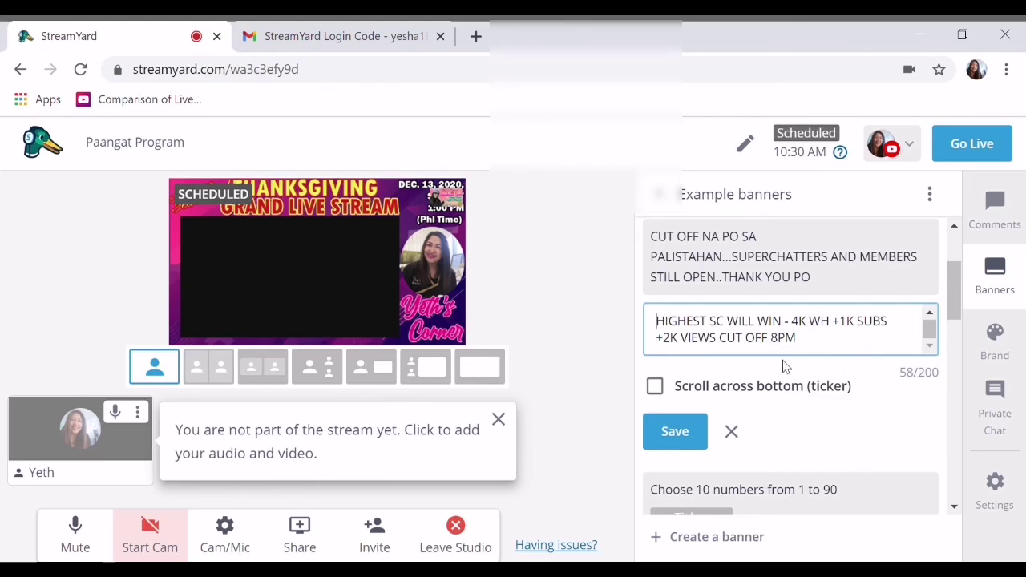
click(660, 391)
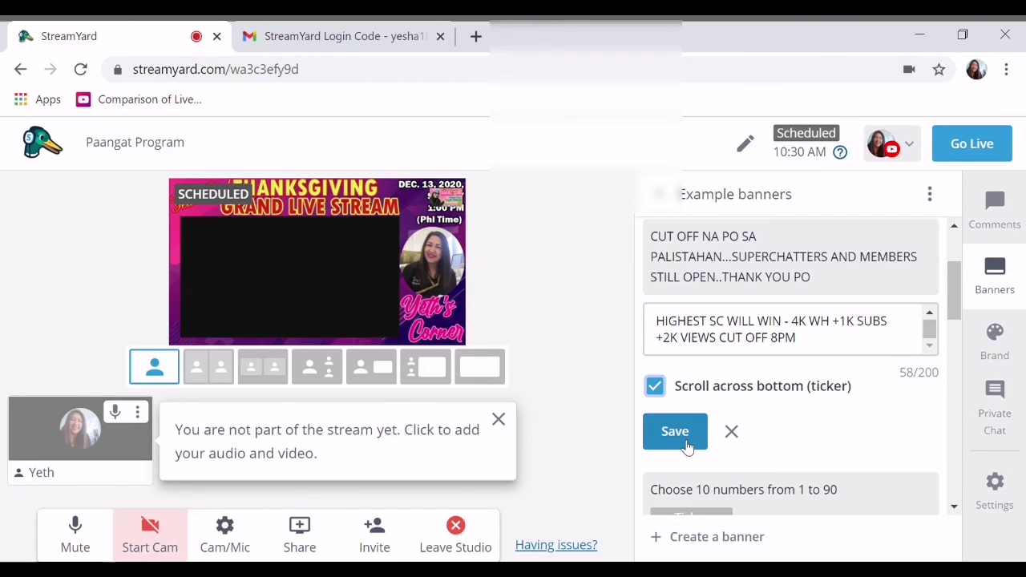
click(693, 433)
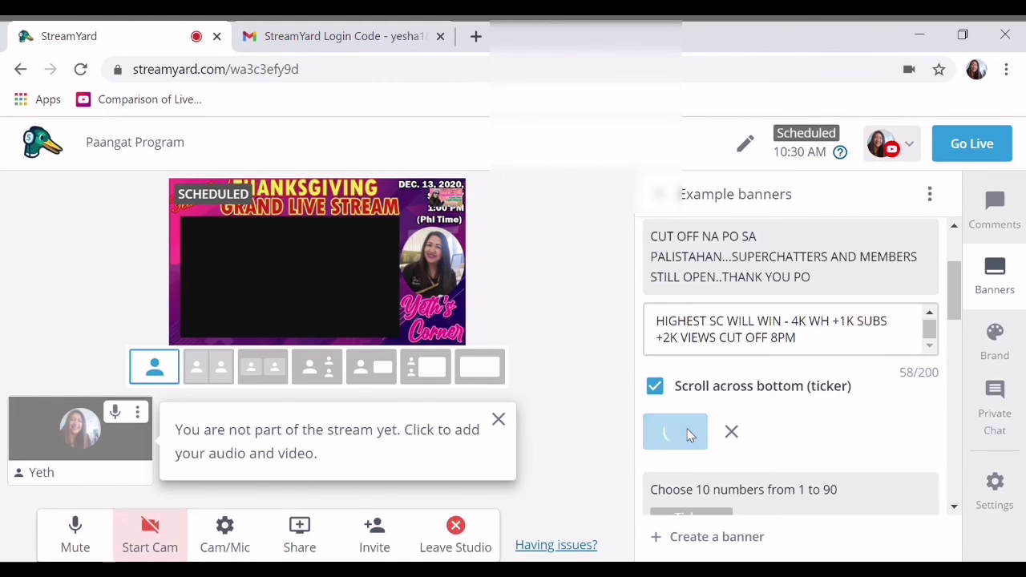
Add Yeth's feed to the stream and leave the microphone muted.
mouse_move(105, 461)
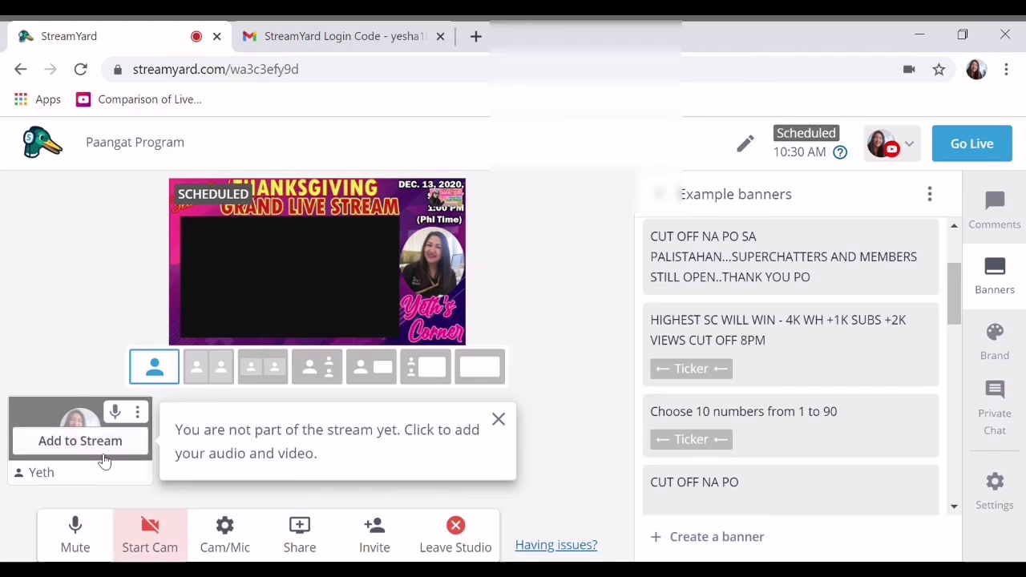
click(60, 443)
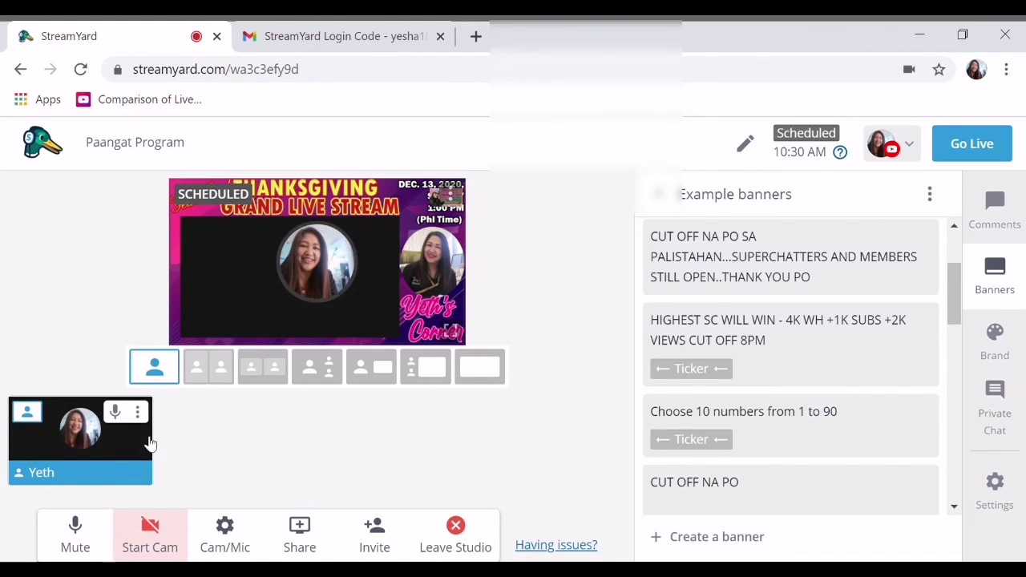
click(83, 535)
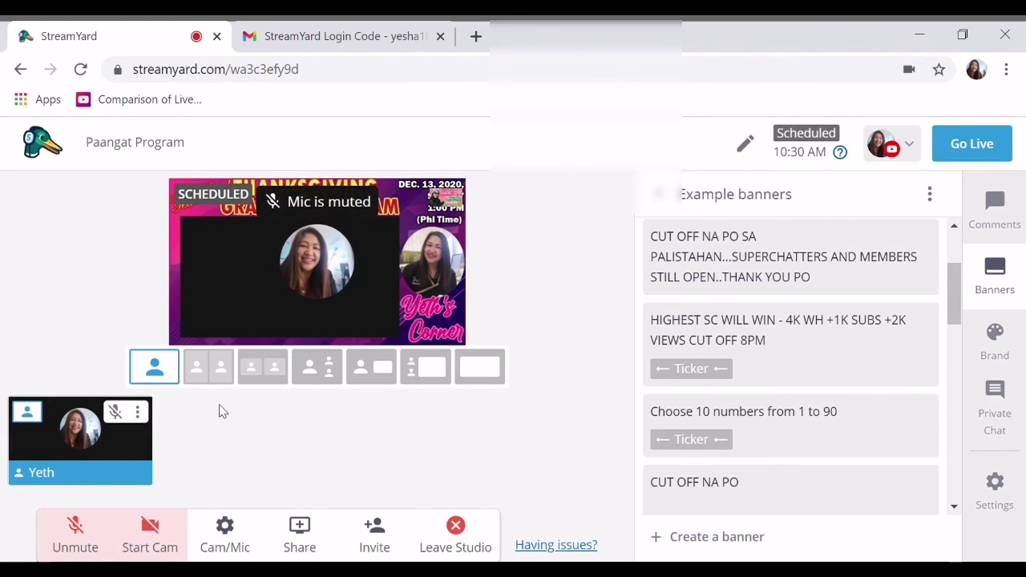
click(77, 541)
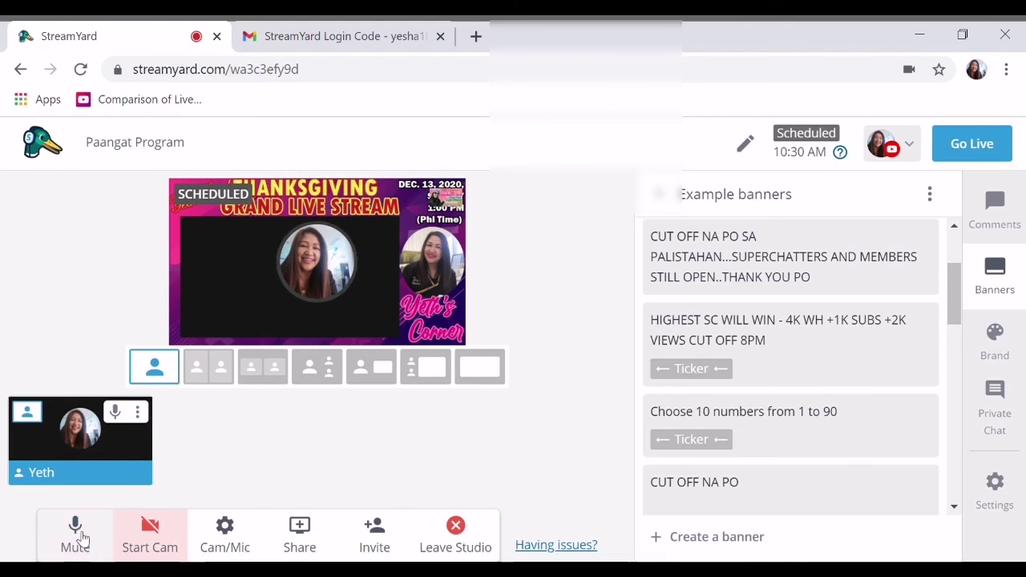
click(79, 533)
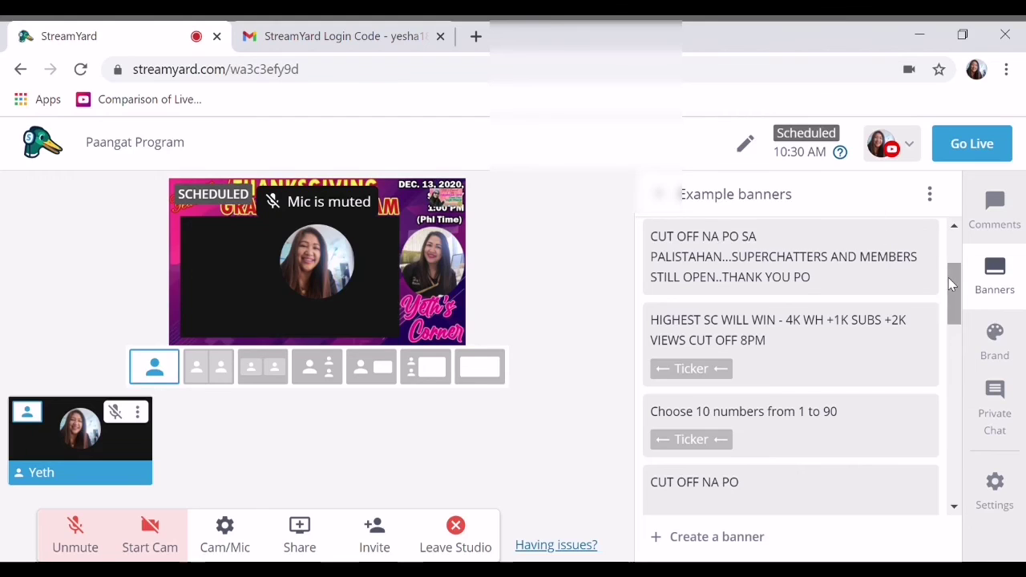
scroll(948, 277, up, 1)
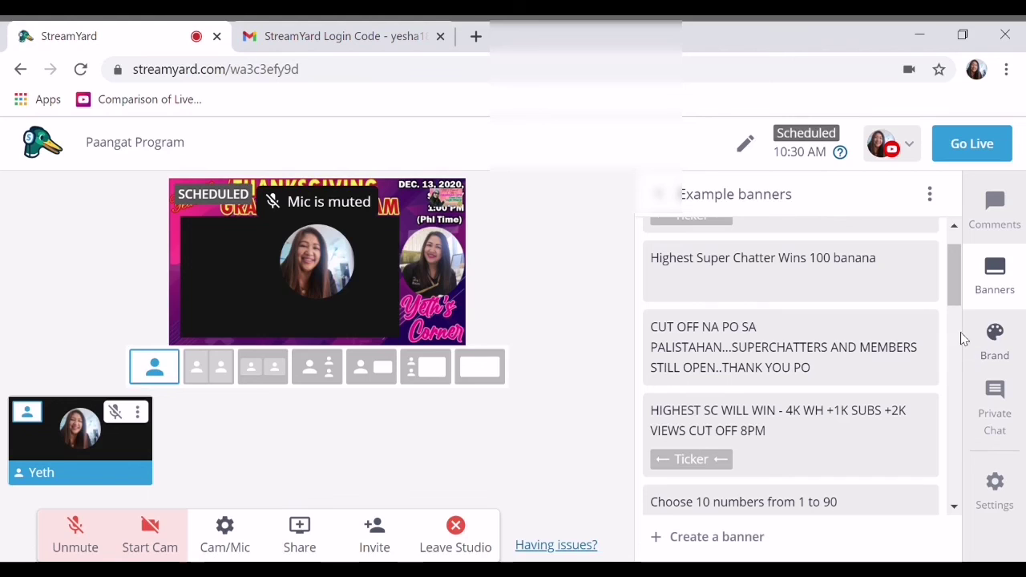
Deselect the Yeth's Corner logo in Brand settings so it leaves the stream.
click(996, 341)
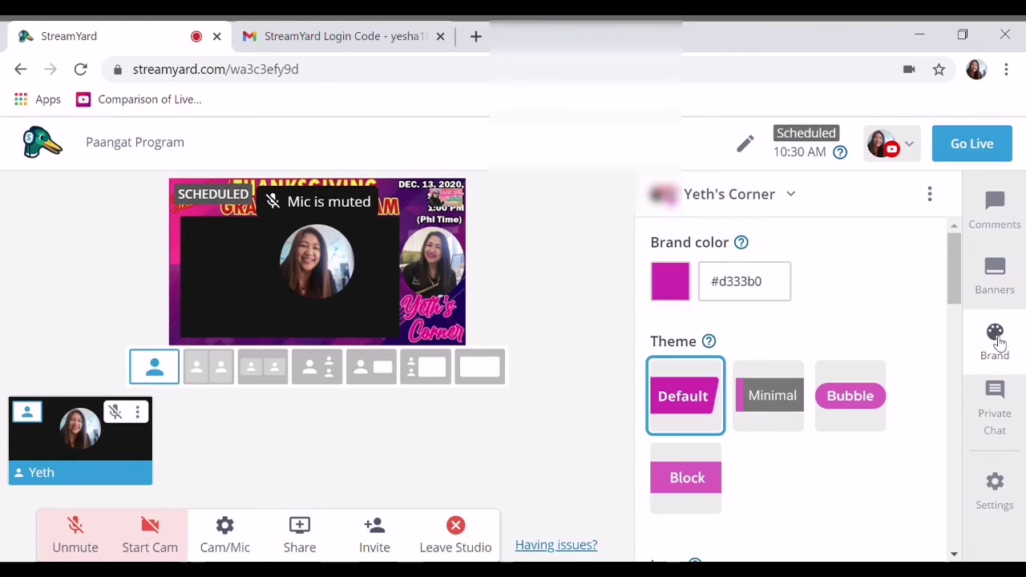
mouse_move(955, 331)
mouse_down()
mouse_move(964, 336)
mouse_move(958, 429)
mouse_move(957, 341)
mouse_up()
click(762, 362)
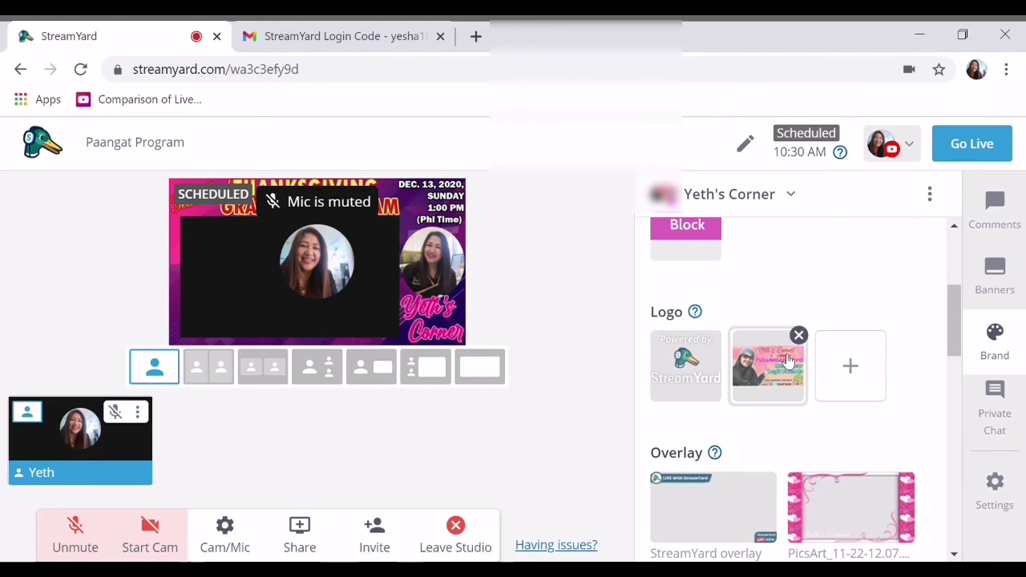
drag(956, 330, 955, 278)
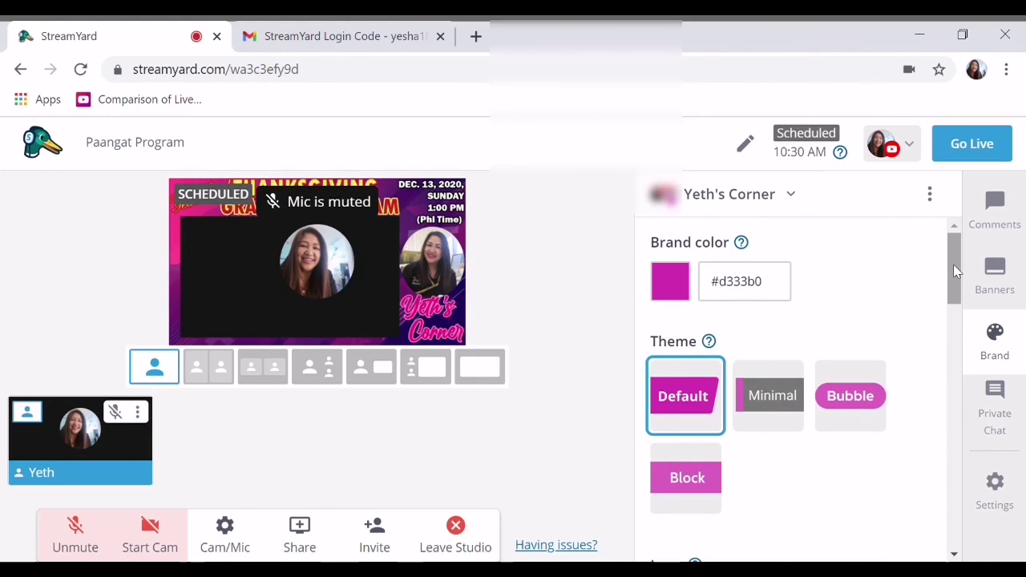
drag(954, 265, 952, 335)
drag(949, 340, 954, 263)
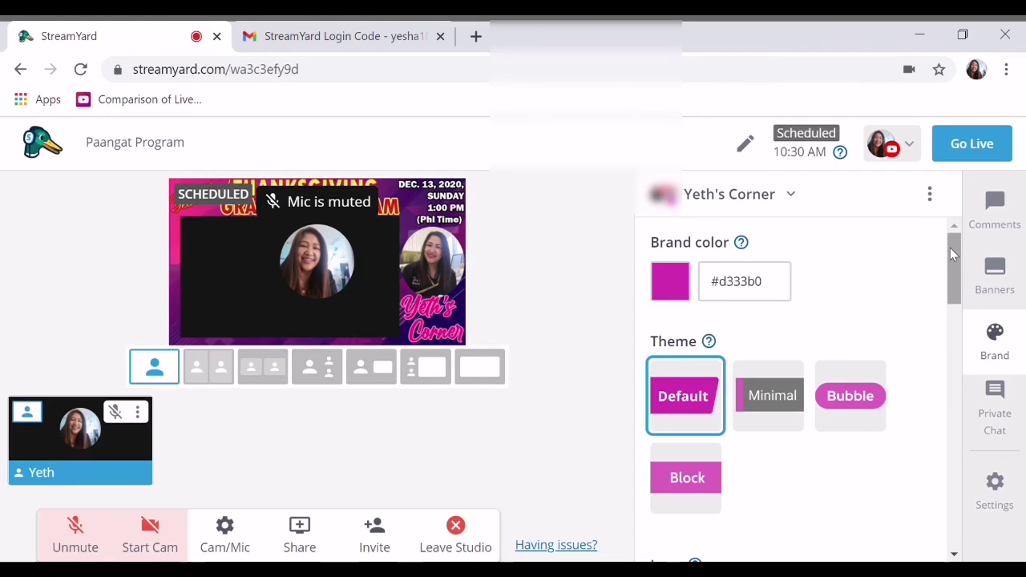